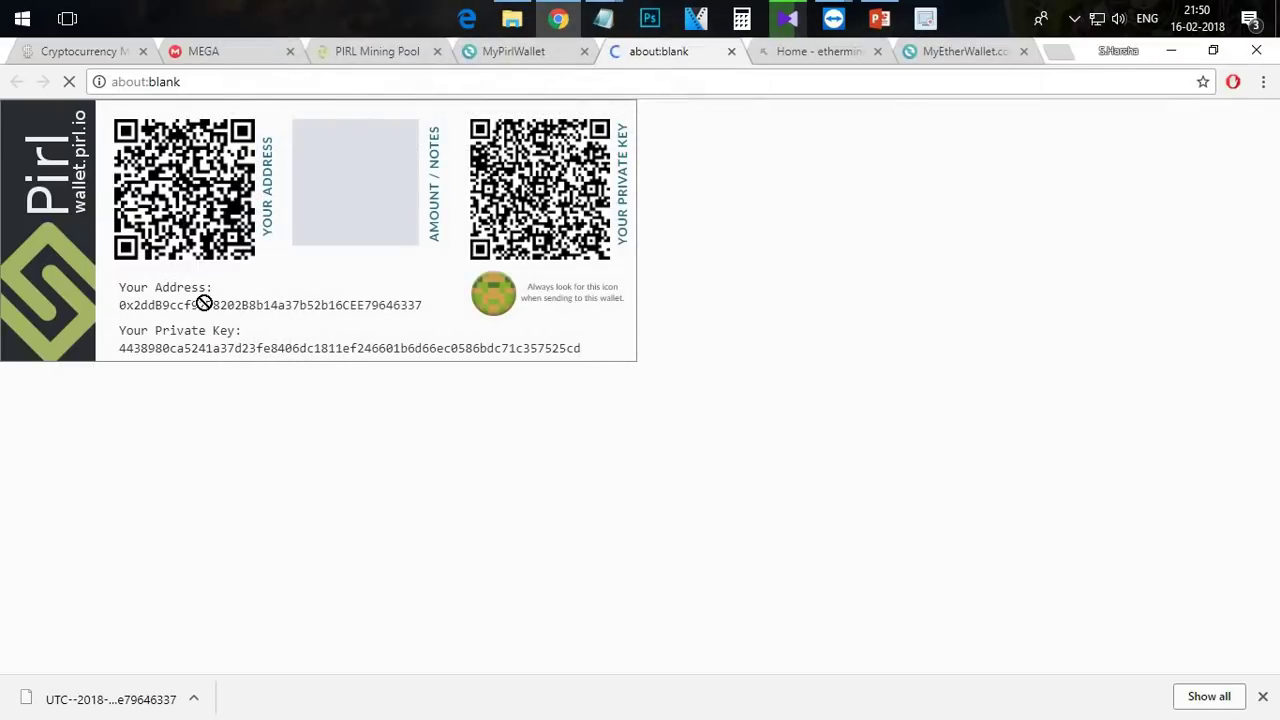
Step: Examine the address and private key on the paper wallet, and return to the MyPirlWallet page
drag(120, 348, 503, 358)
click(352, 296)
drag(233, 314, 280, 305)
click(192, 298)
click(564, 53)
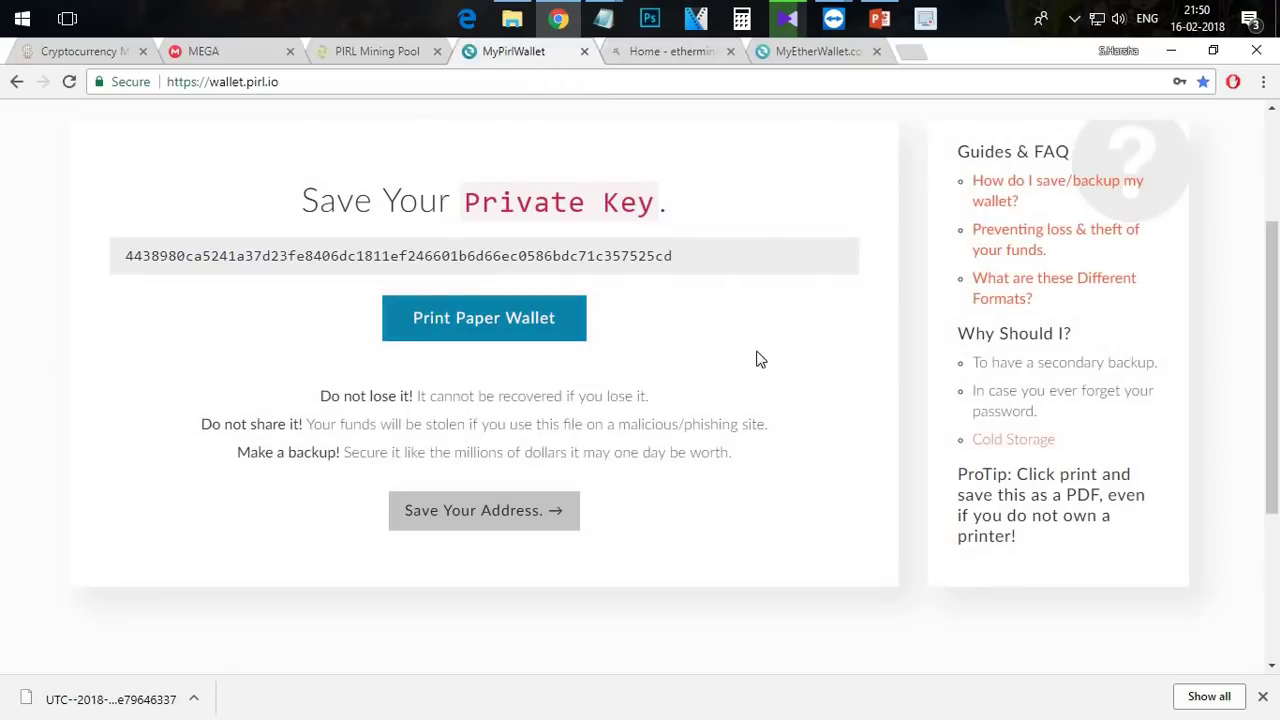
Step: Continue from saving the private key to the wallet address stage
scroll(586, 310, down, 3)
scroll(586, 318, up, 5)
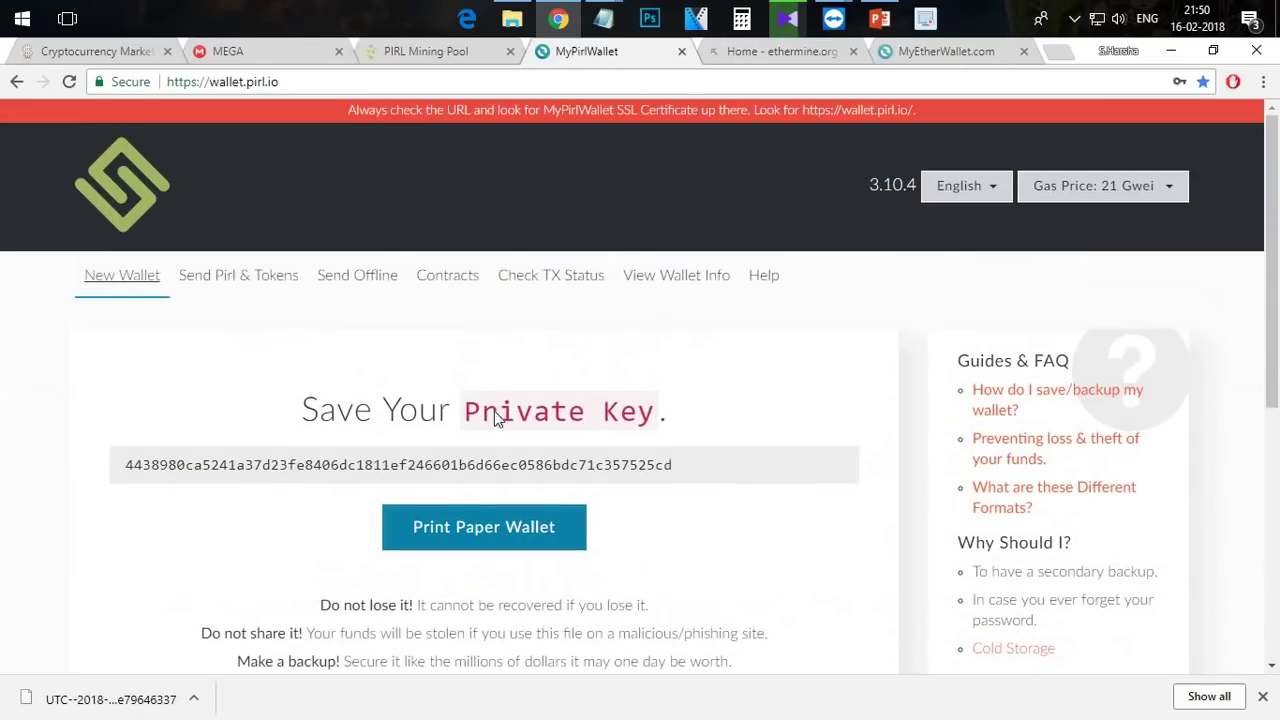
scroll(520, 290, down, 5)
scroll(303, 266, up, 4)
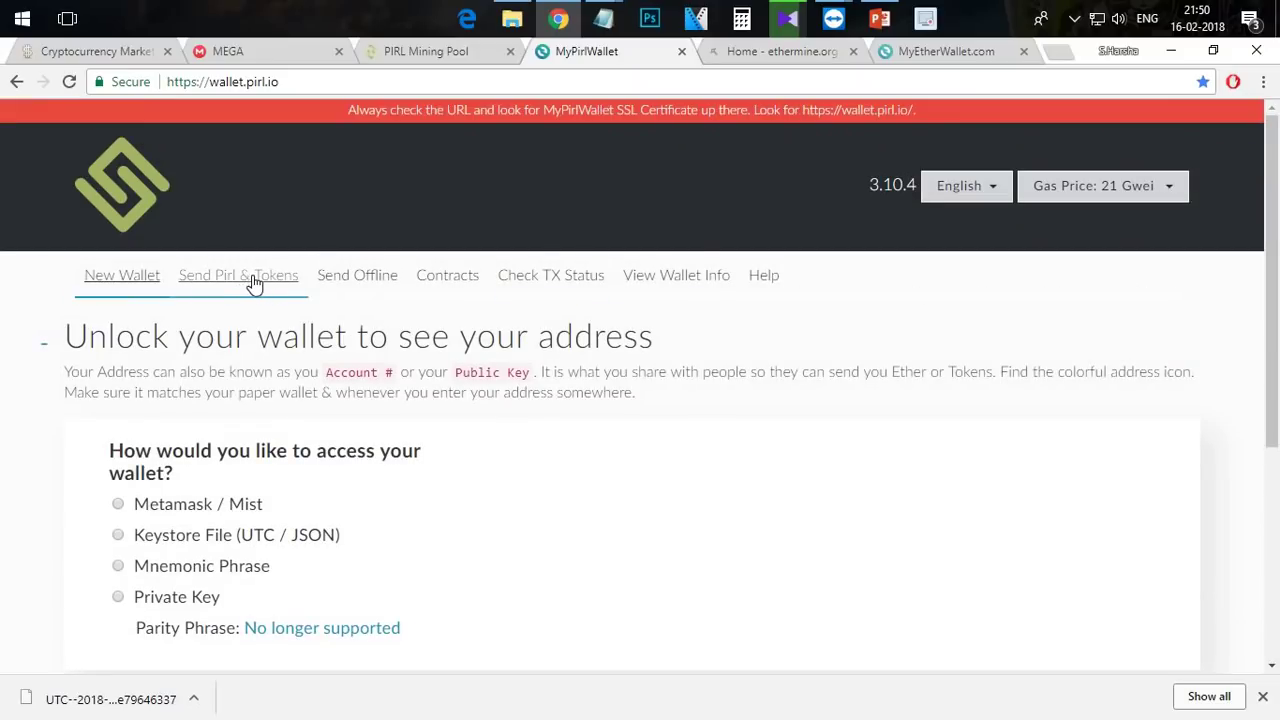
Step: Choose Private Key as the access method, paste the wallet's private key and unlock the wallet
scroll(172, 422, down, 2)
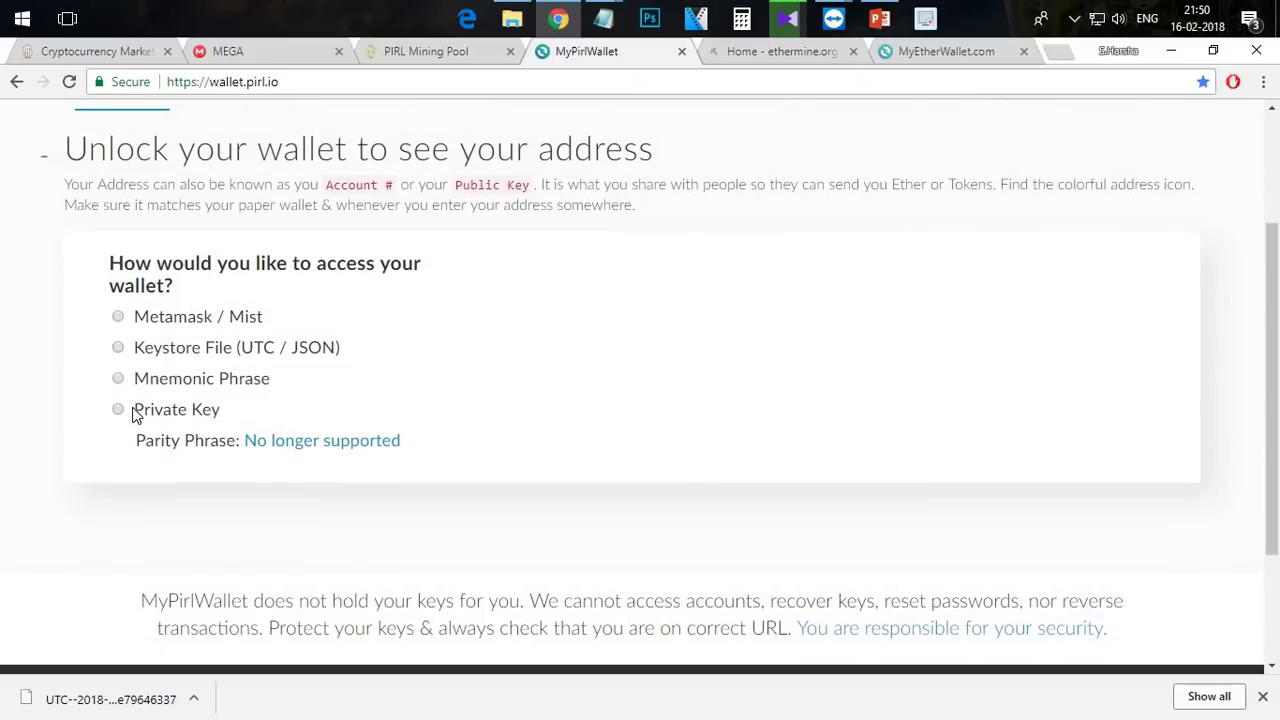
click(133, 414)
click(491, 343)
key(ctrl+v)
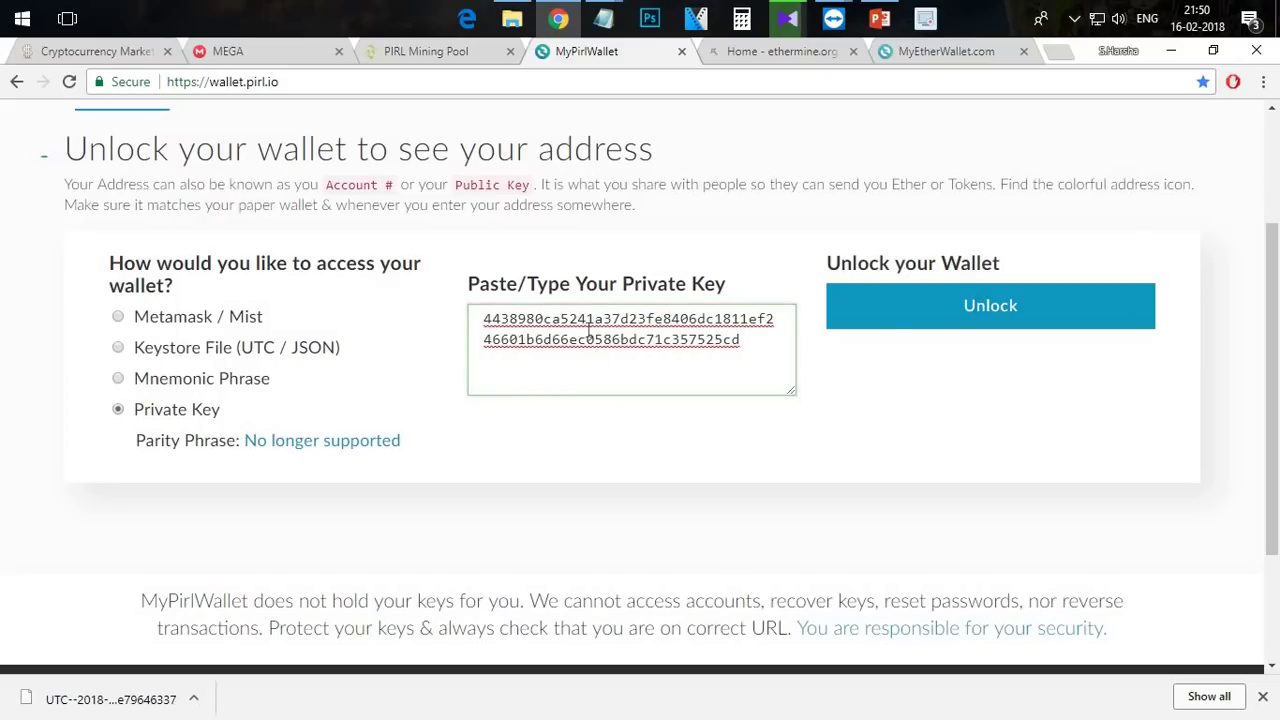
click(894, 329)
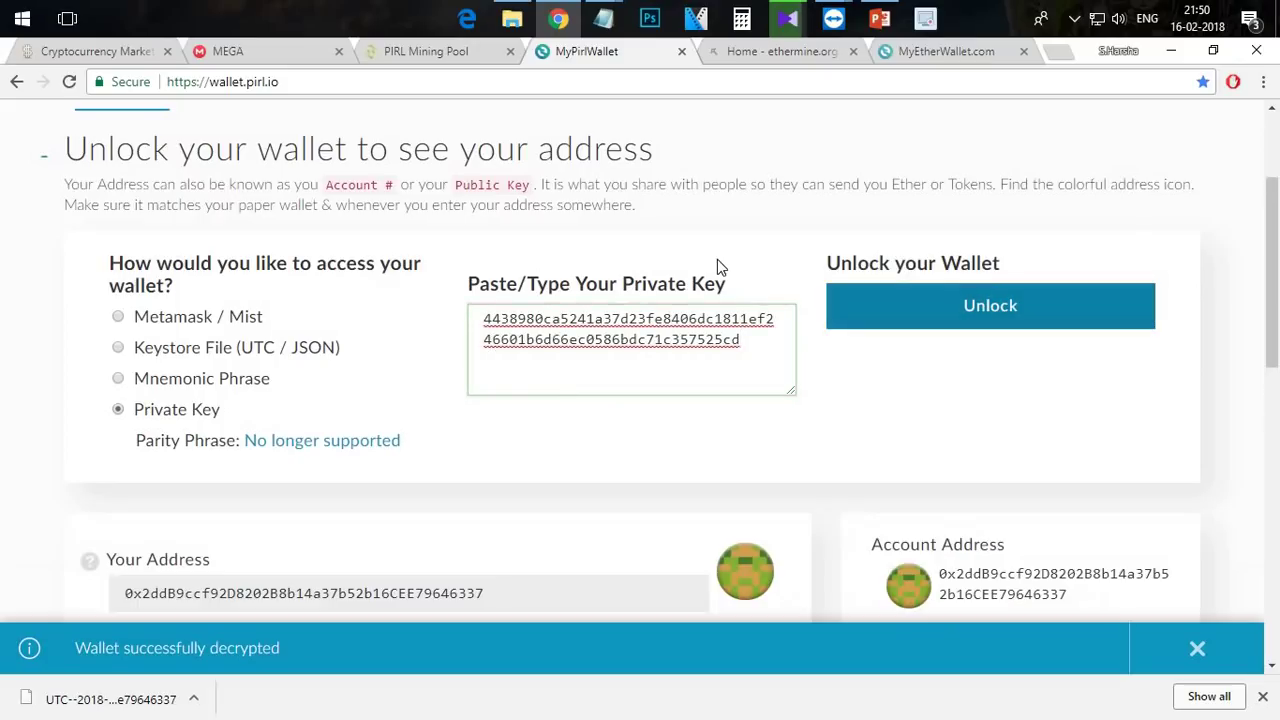
Step: Review the unlocked wallet's address, PIRL balance, private key section and QR codes
scroll(268, 393, down, 4)
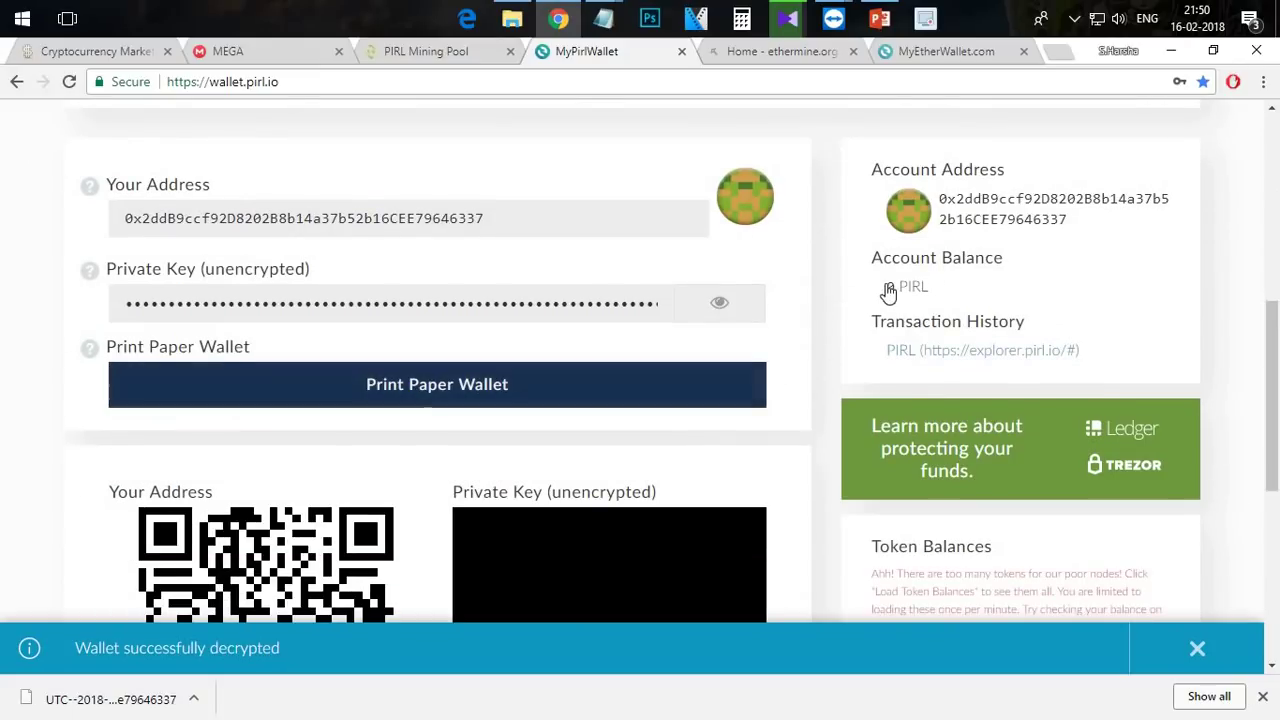
drag(886, 288, 1037, 297)
click(690, 302)
scroll(337, 334, down, 5)
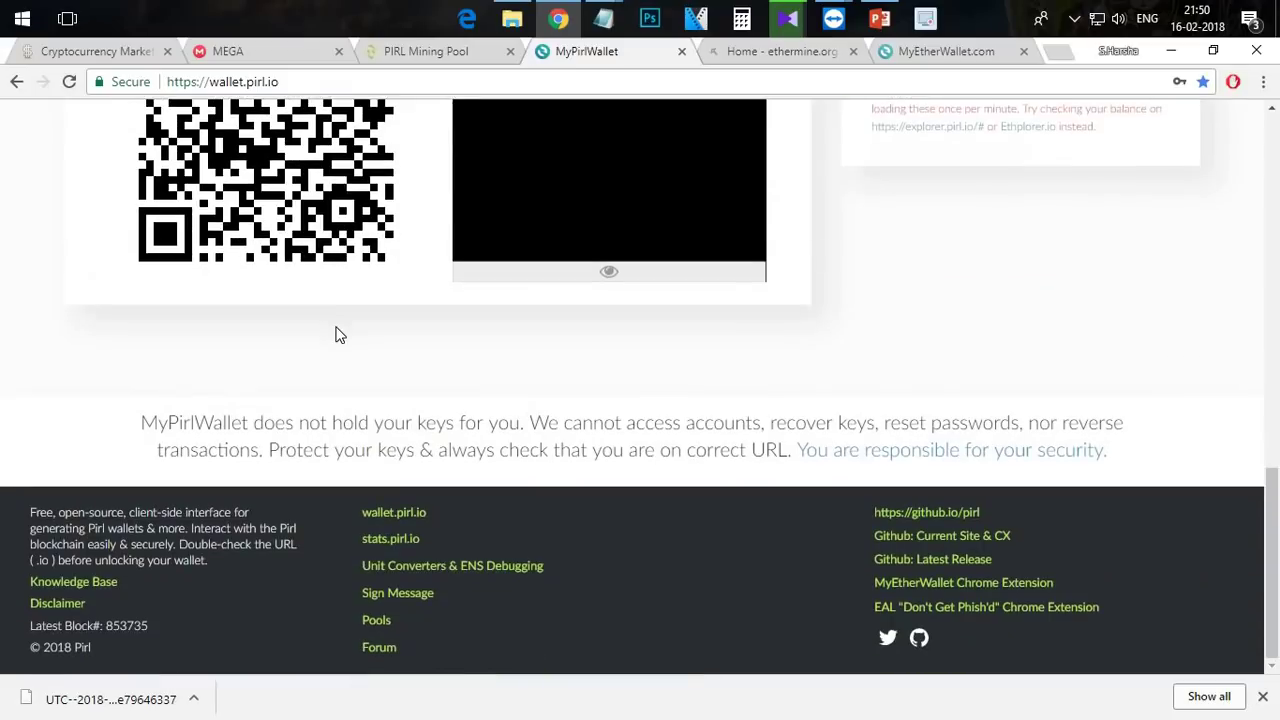
scroll(334, 334, up, 9)
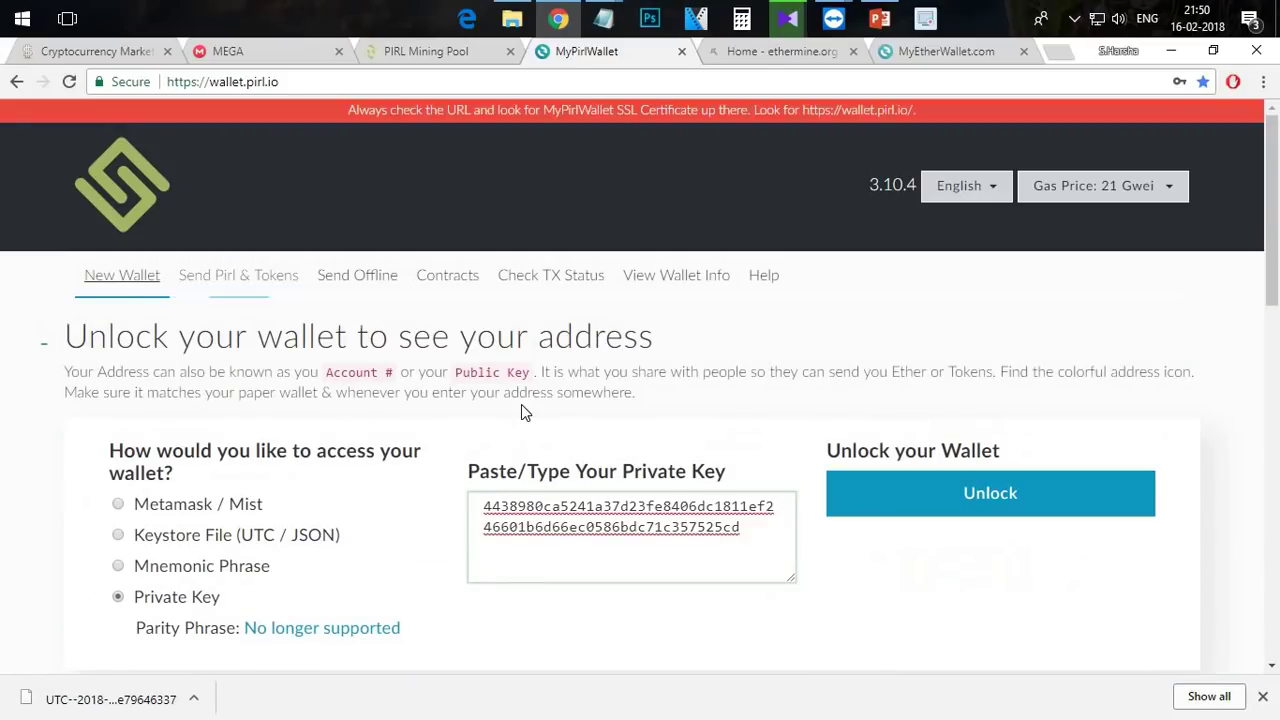
scroll(521, 404, down, 4)
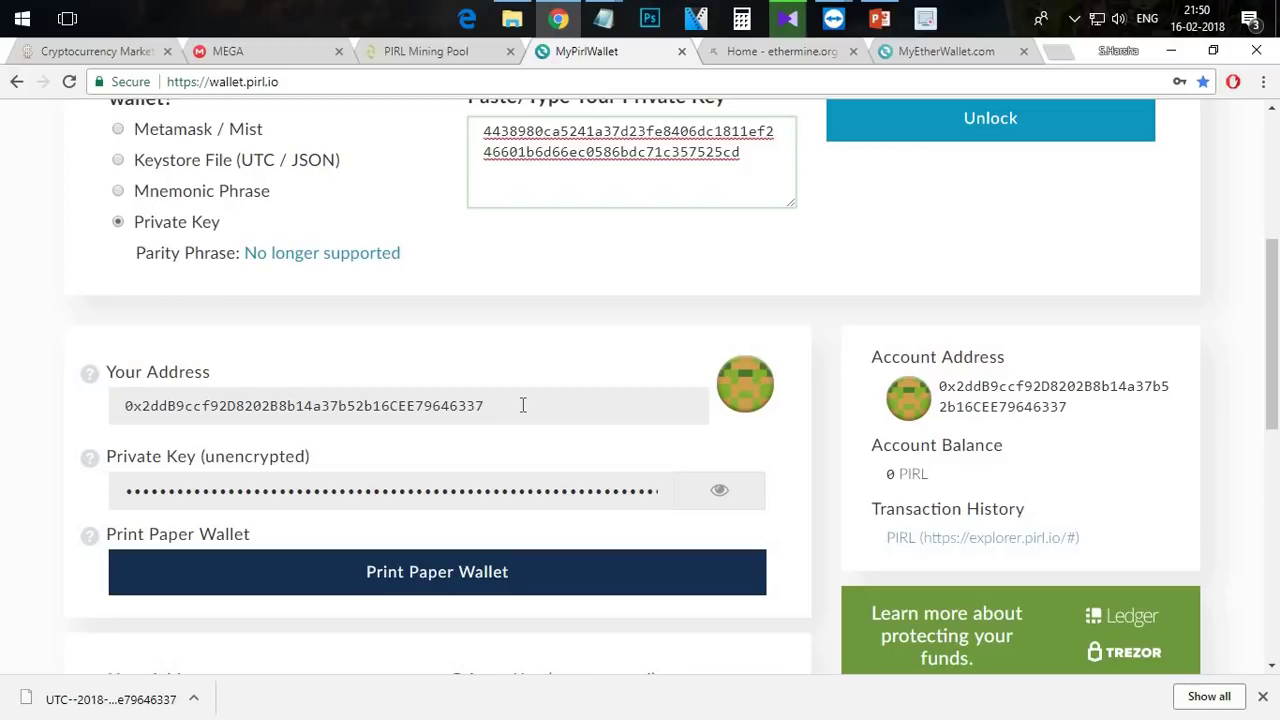
scroll(730, 355, down, 5)
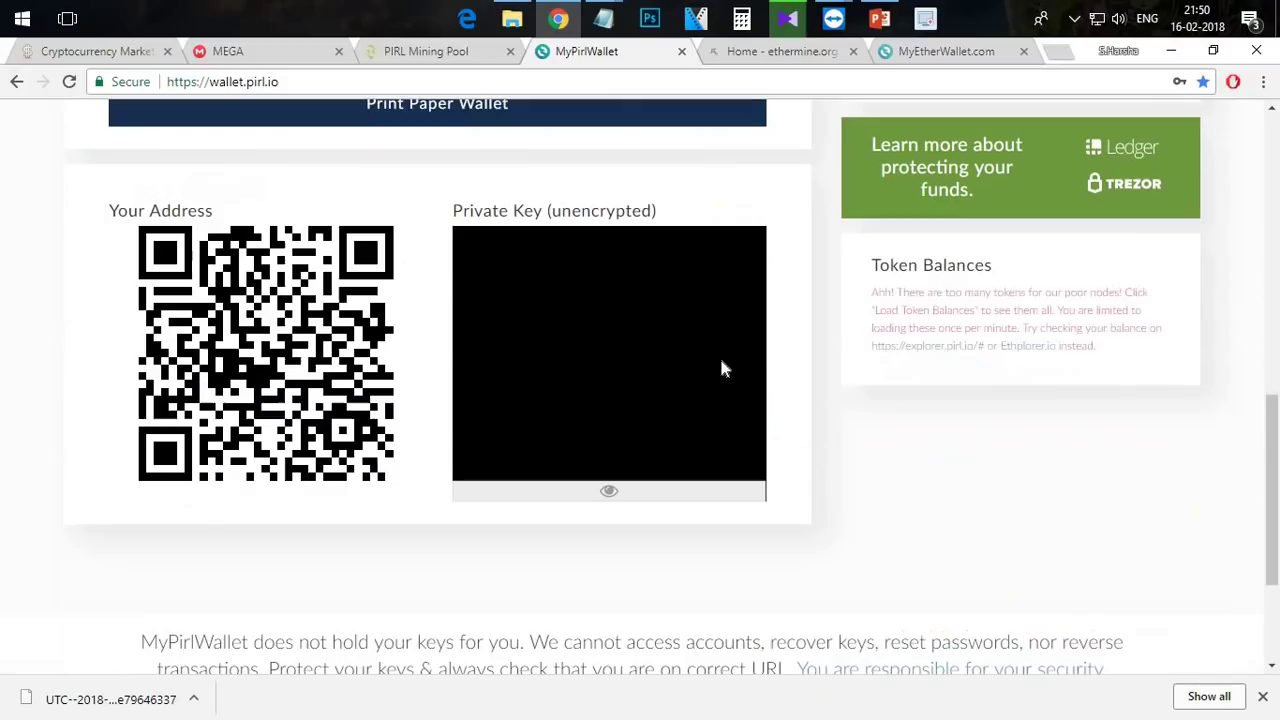
scroll(814, 346, up, 6)
scroll(810, 343, up, 3)
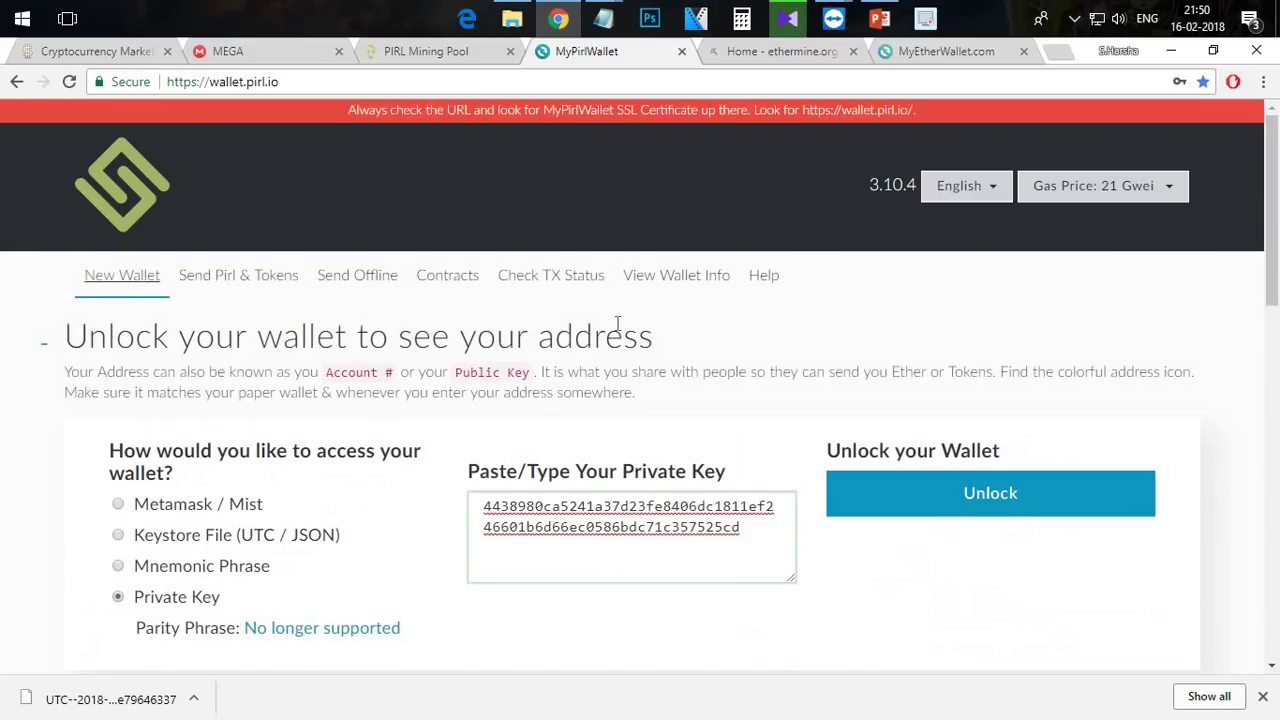
Step: Switch to the wallet note in Notepad and add the label "adrs -" below the private key
mouse_move(605, 18)
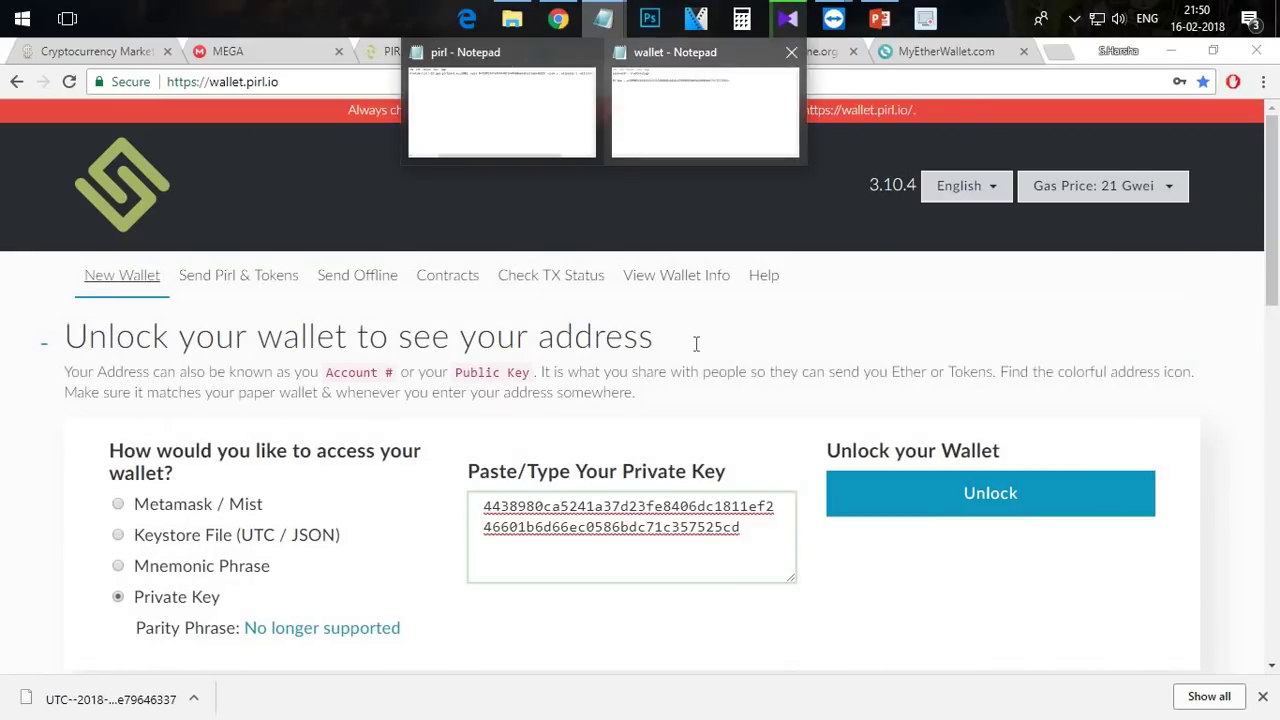
click(651, 137)
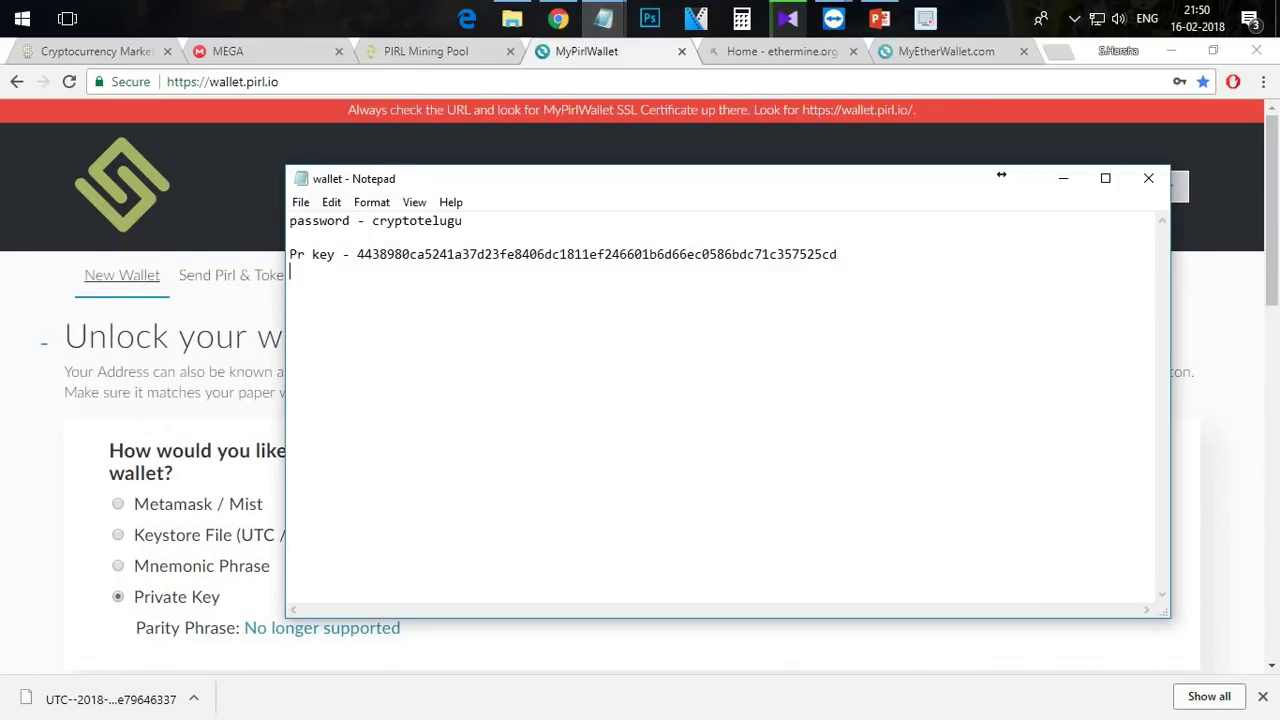
text(adrs -)
click(16, 453)
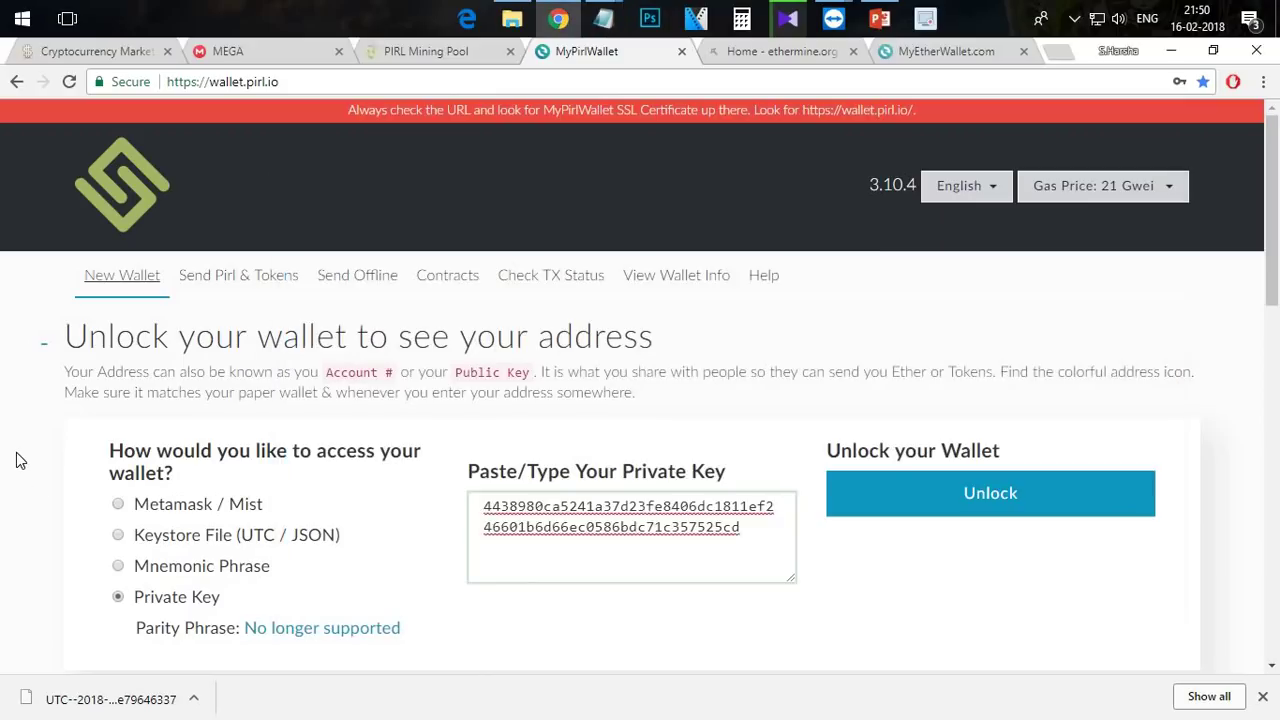
Step: Copy the wallet address from the MyPirlWallet page and paste it after "adrs -" in the wallet note
scroll(135, 312, down, 5)
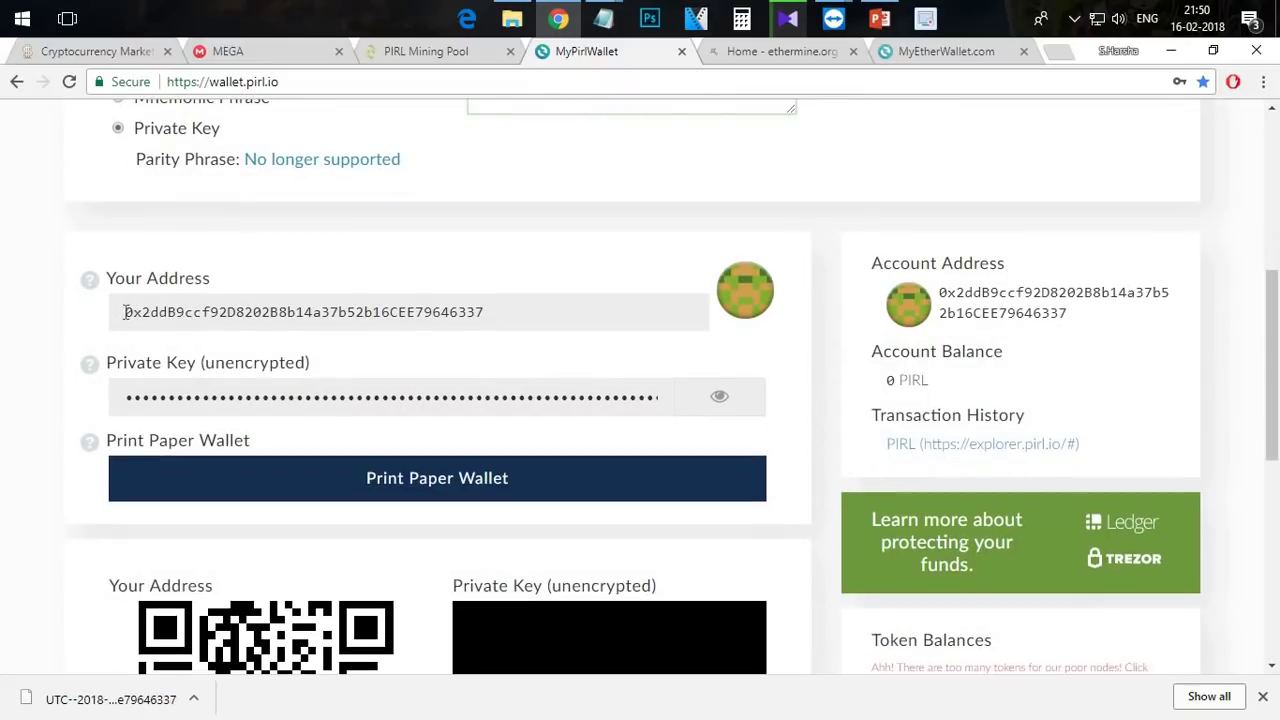
drag(124, 312, 484, 313)
right_click(445, 314)
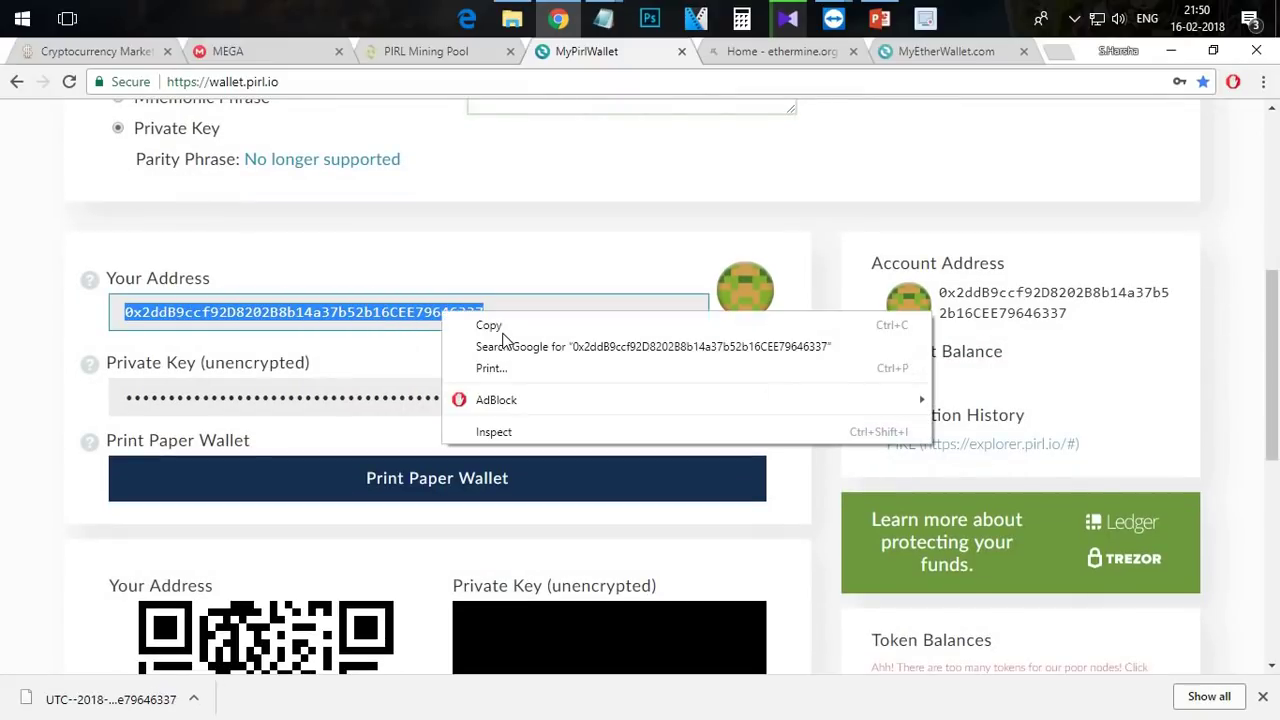
key(ctrl+c)
click(603, 18)
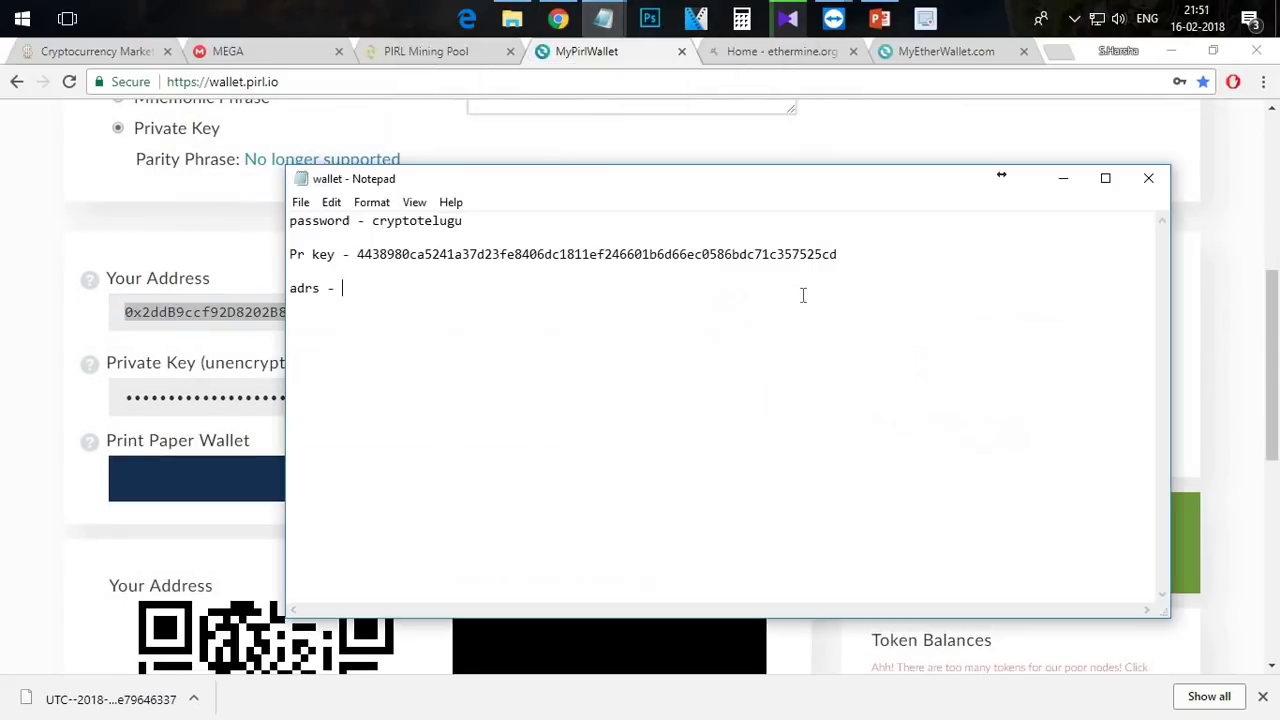
key(ctrl+v)
Step: Save the wallet note and check the saved files in the pirl wallet folder
click(300, 202)
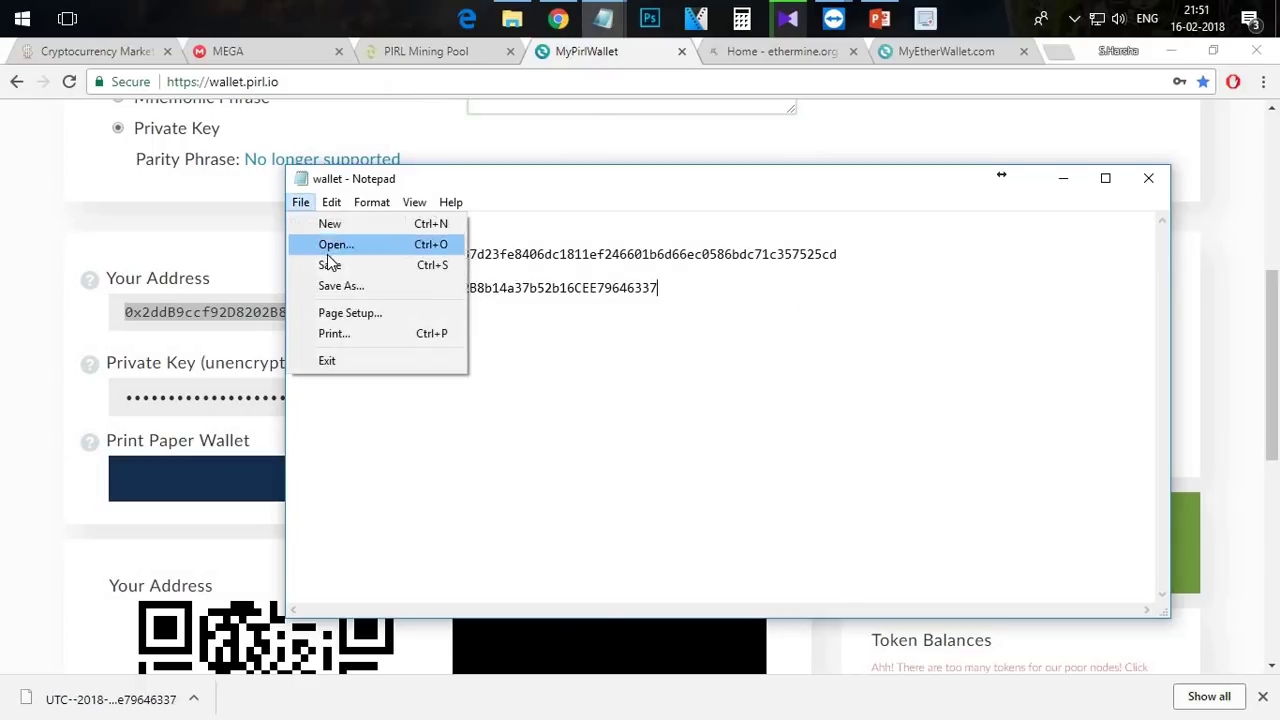
click(329, 256)
click(757, 437)
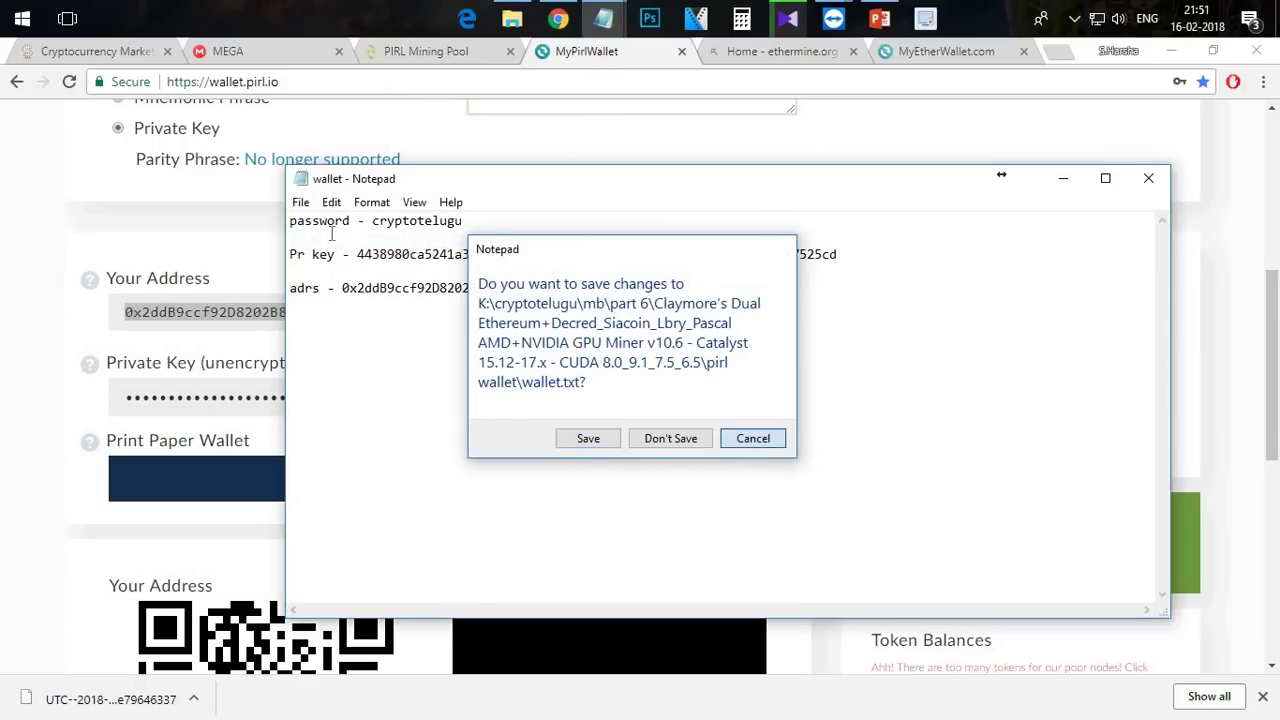
click(301, 203)
click(717, 371)
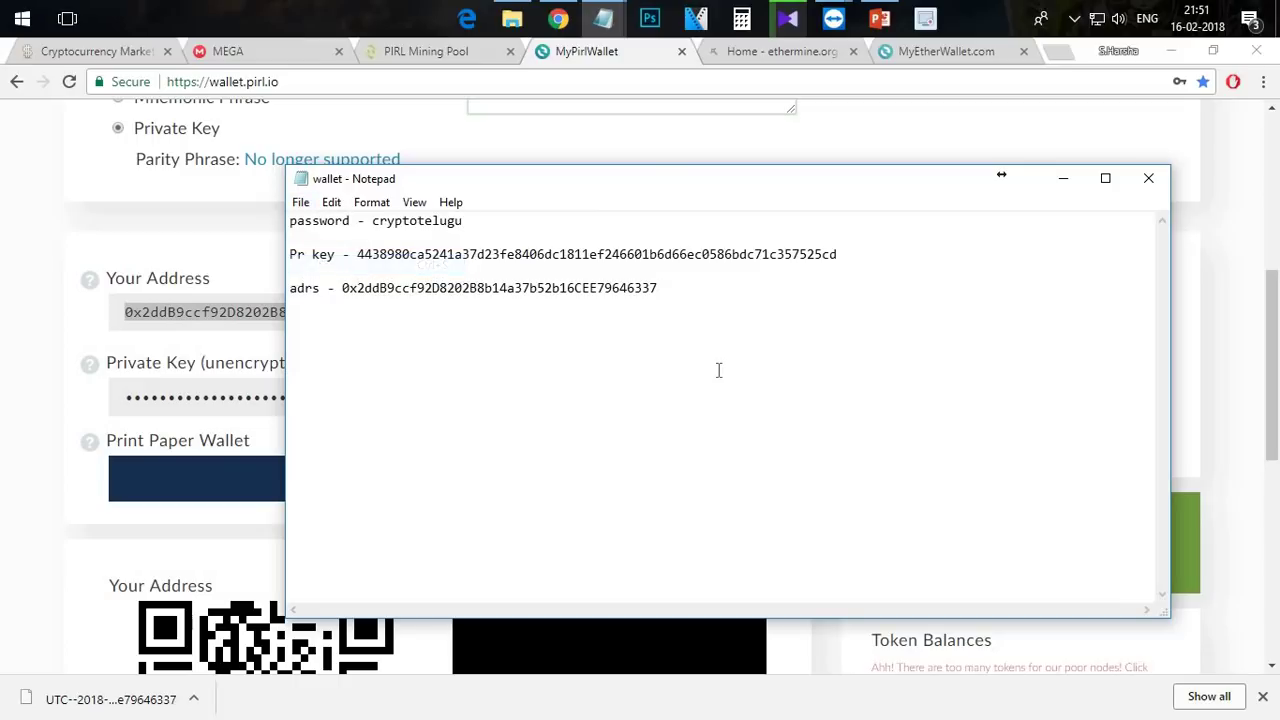
click(512, 20)
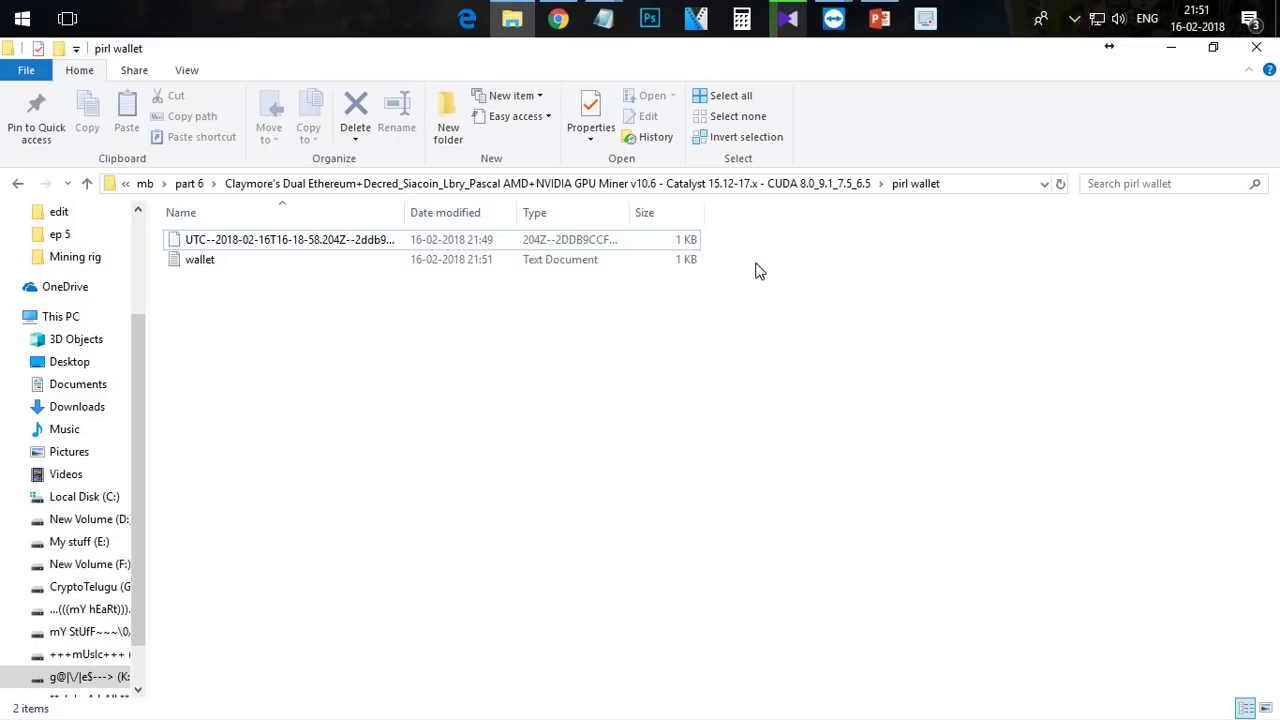
click(1160, 57)
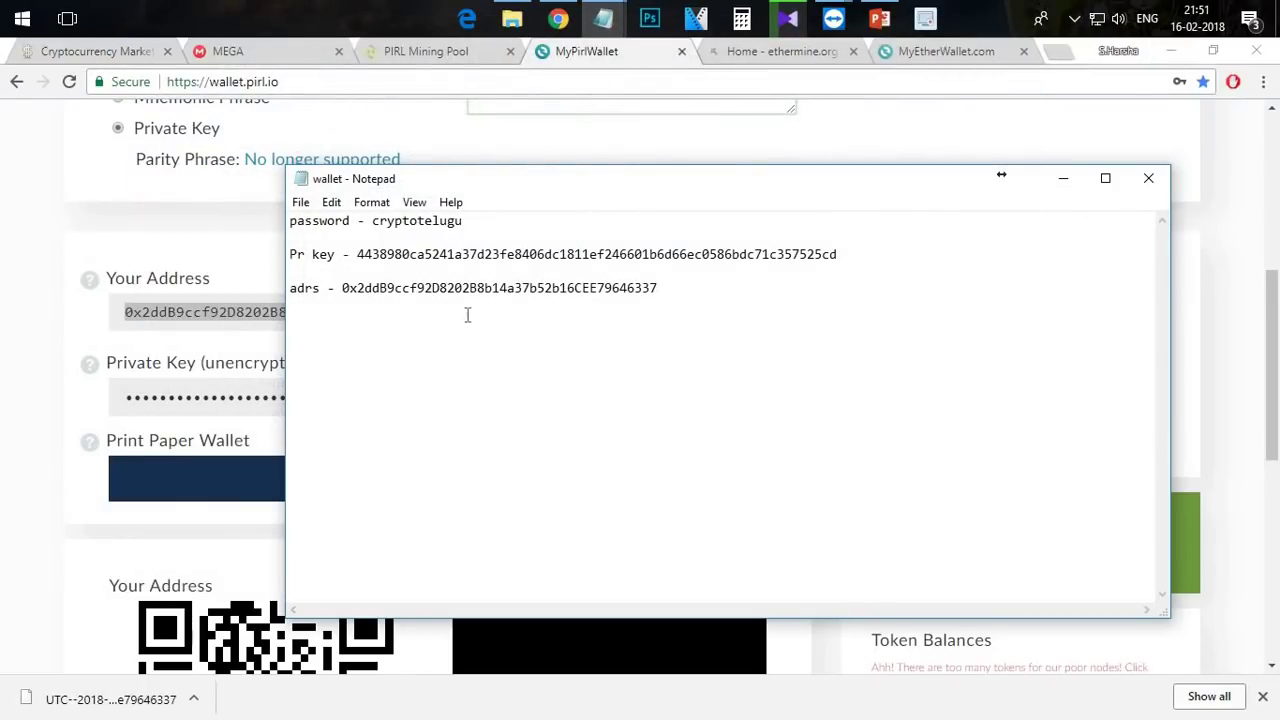
Step: Copy the wallet address from the wallet note and return to the MyPirlWallet page in Chrome
double_click(486, 288)
right_click(486, 290)
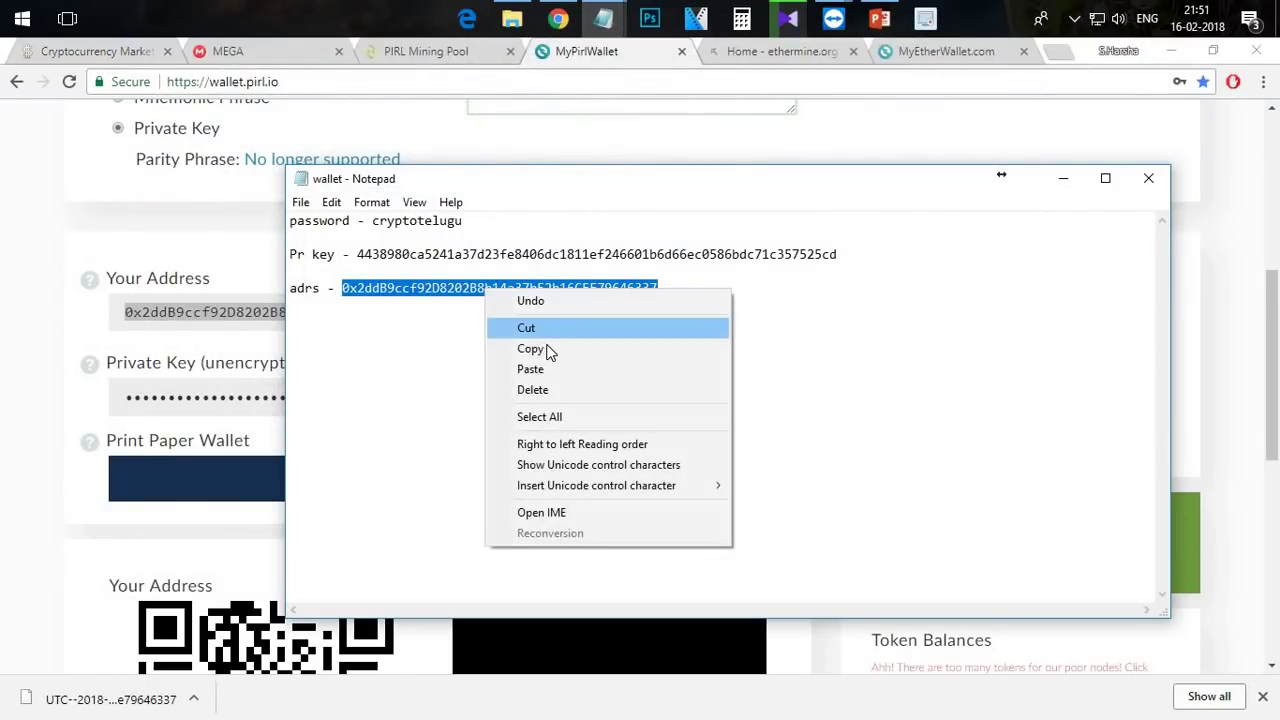
click(645, 369)
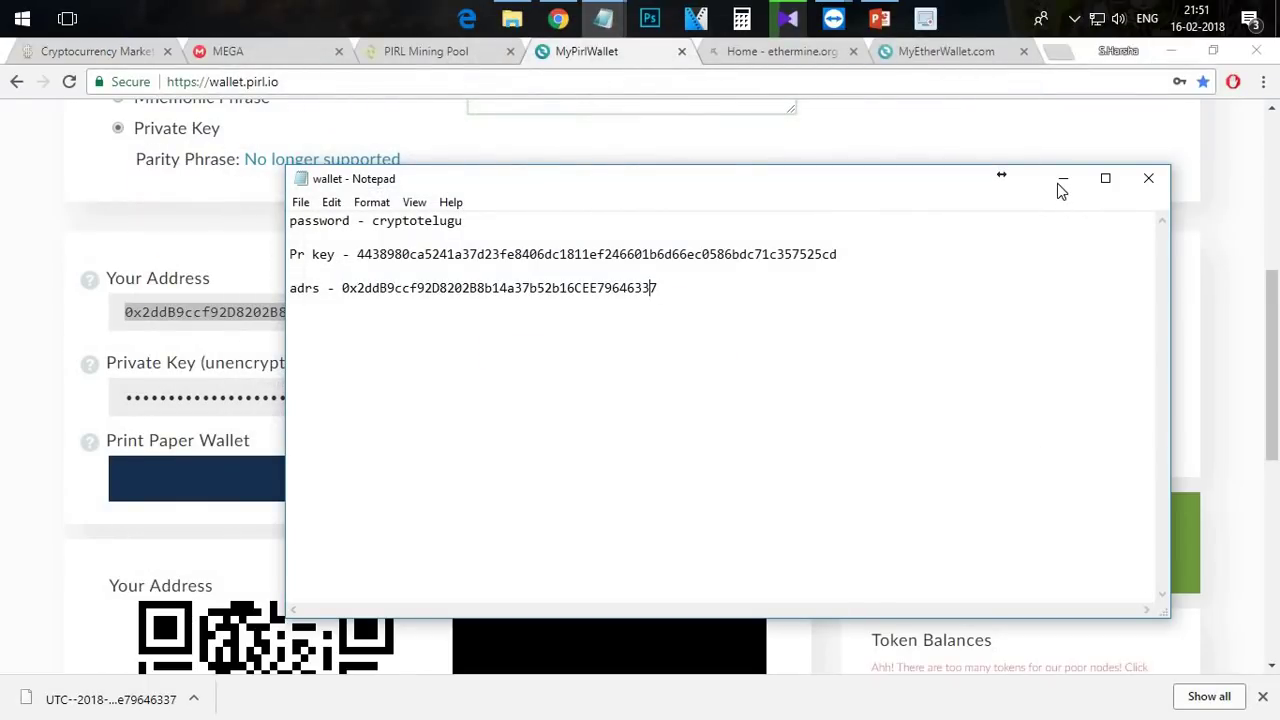
key(alt+Tab)
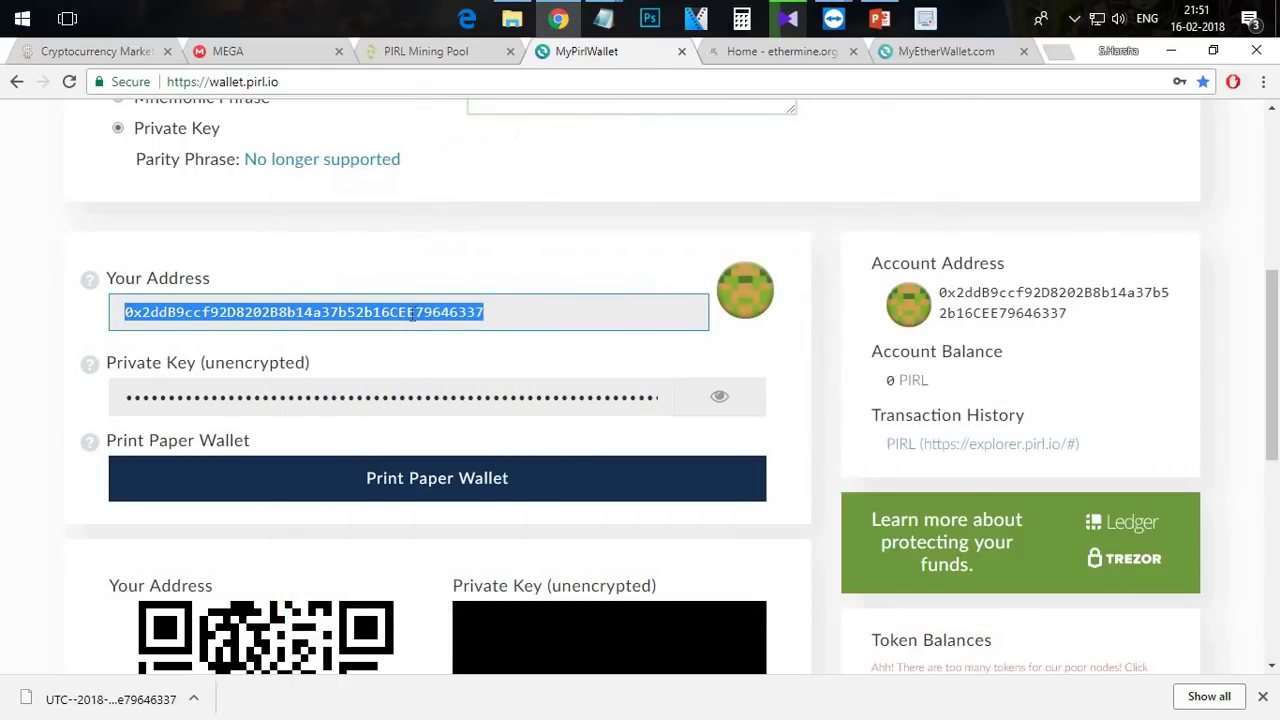
click(540, 170)
scroll(594, 120, up, 4)
Step: Open the pirl note in Notepad and inspect the pool and -ewal parts of its miner command
mouse_move(603, 18)
click(503, 100)
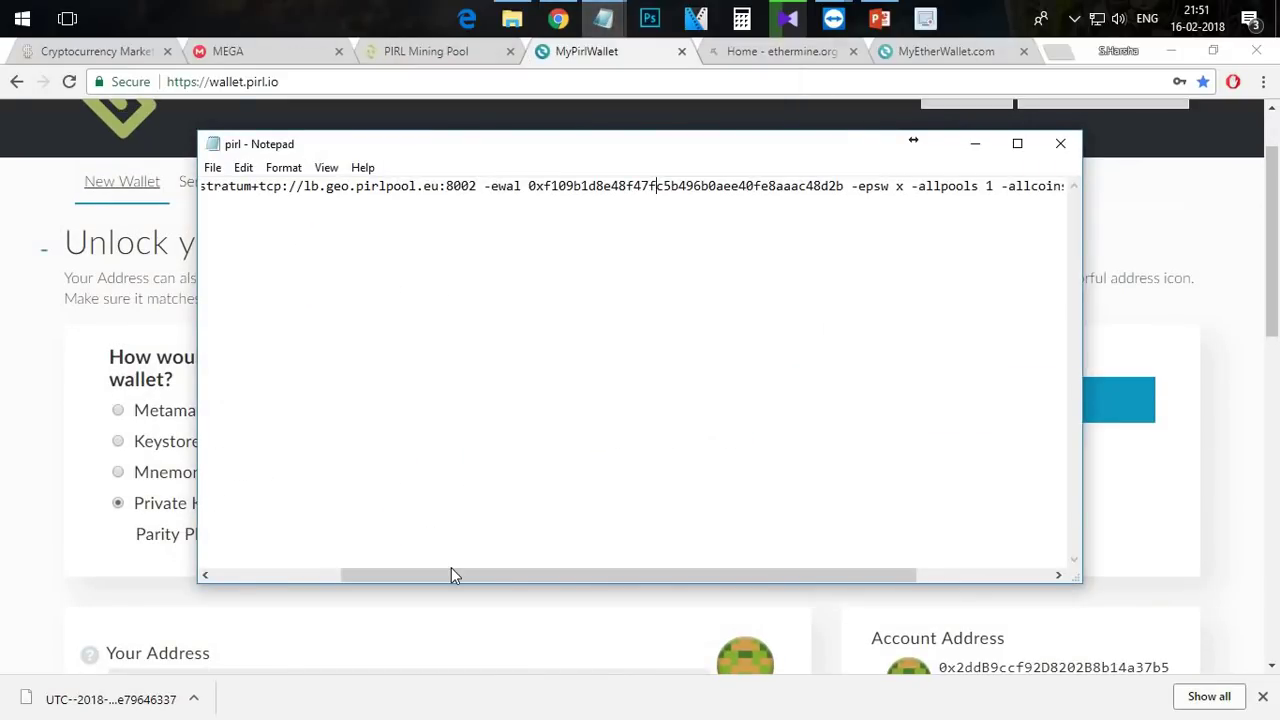
drag(456, 186, 312, 186)
click(500, 494)
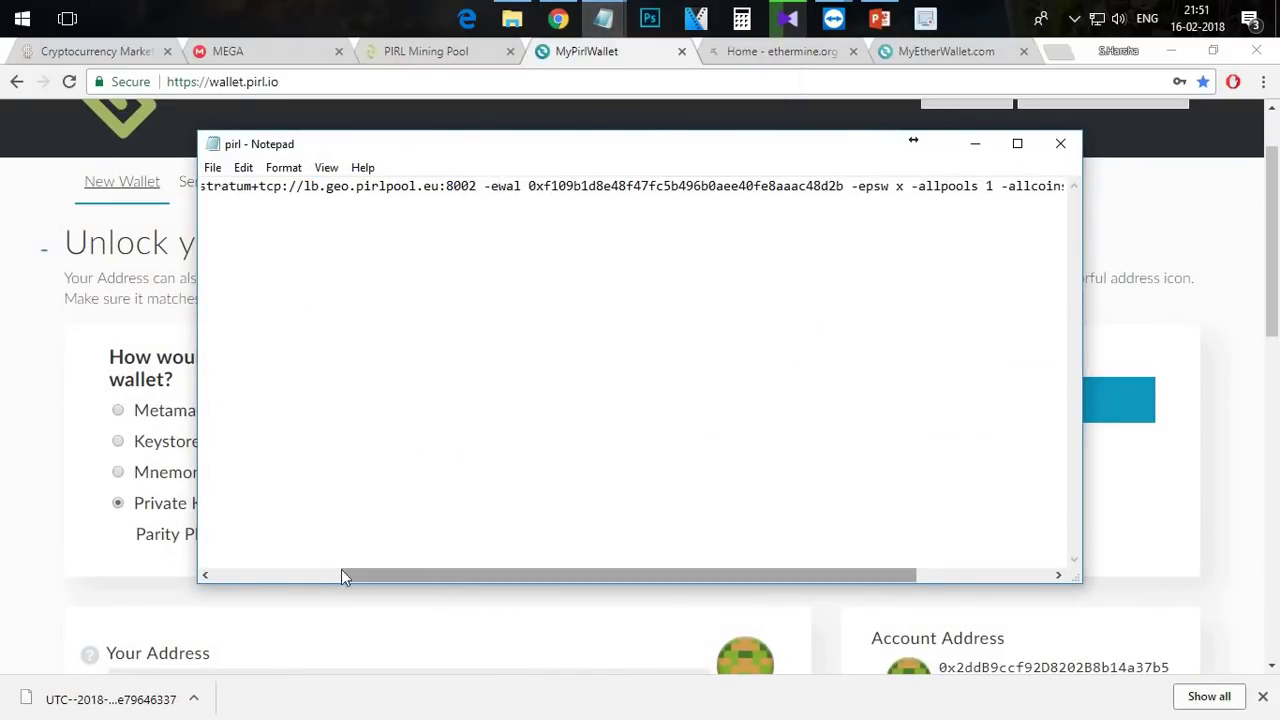
drag(366, 578, 230, 578)
Step: Switch to File Explorer and open the Claymore's Dual Ethereum v10.6 miner folder beside the pirl wallet folder
click(511, 18)
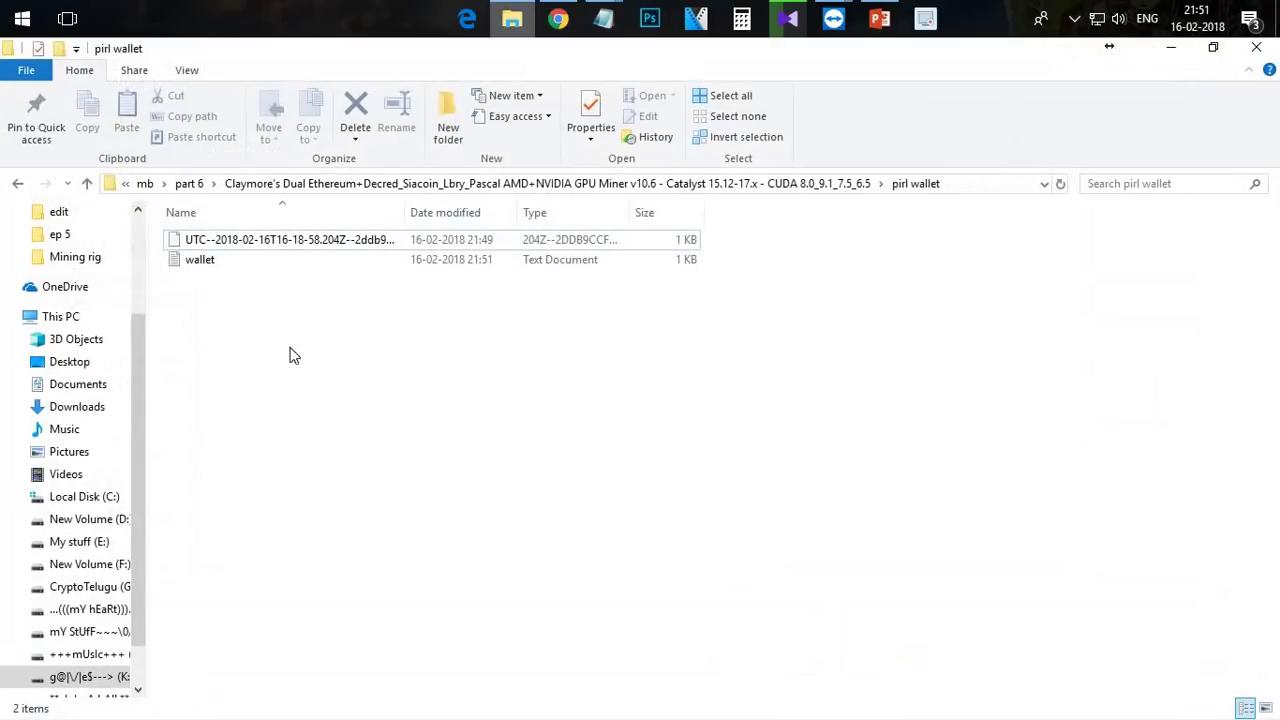
click(17, 185)
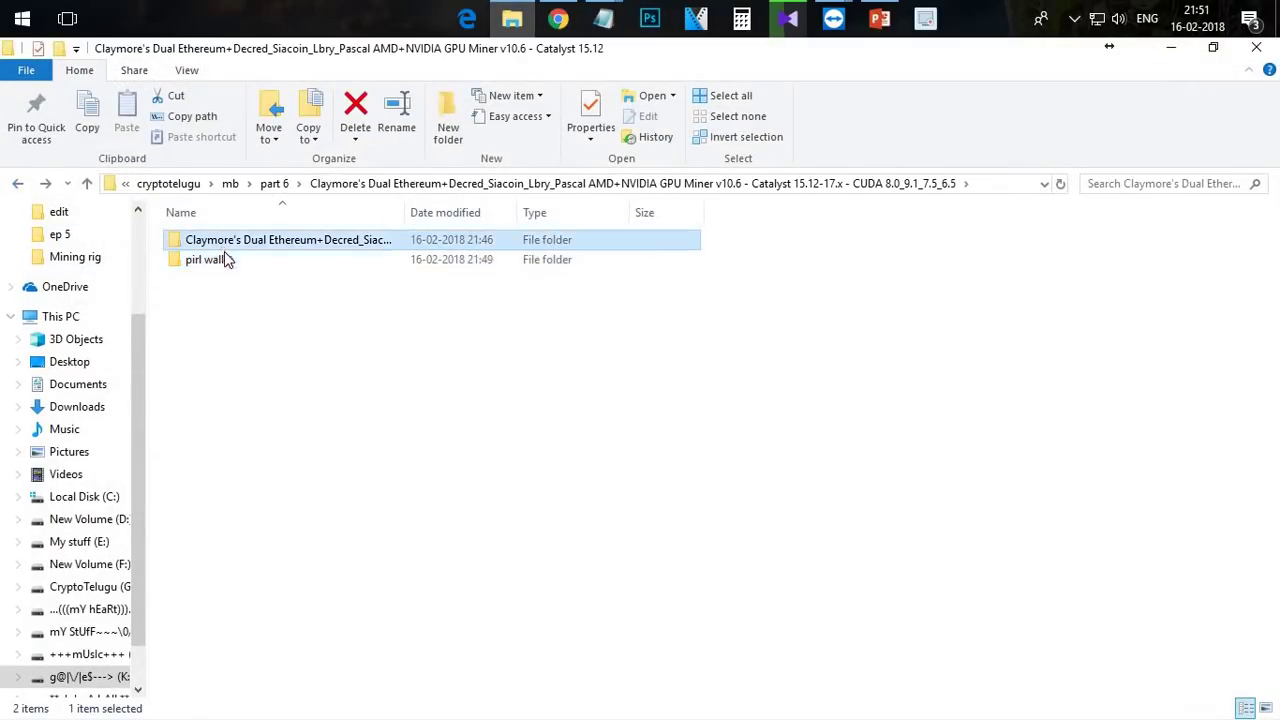
double_click(222, 248)
scroll(230, 560, down, 1)
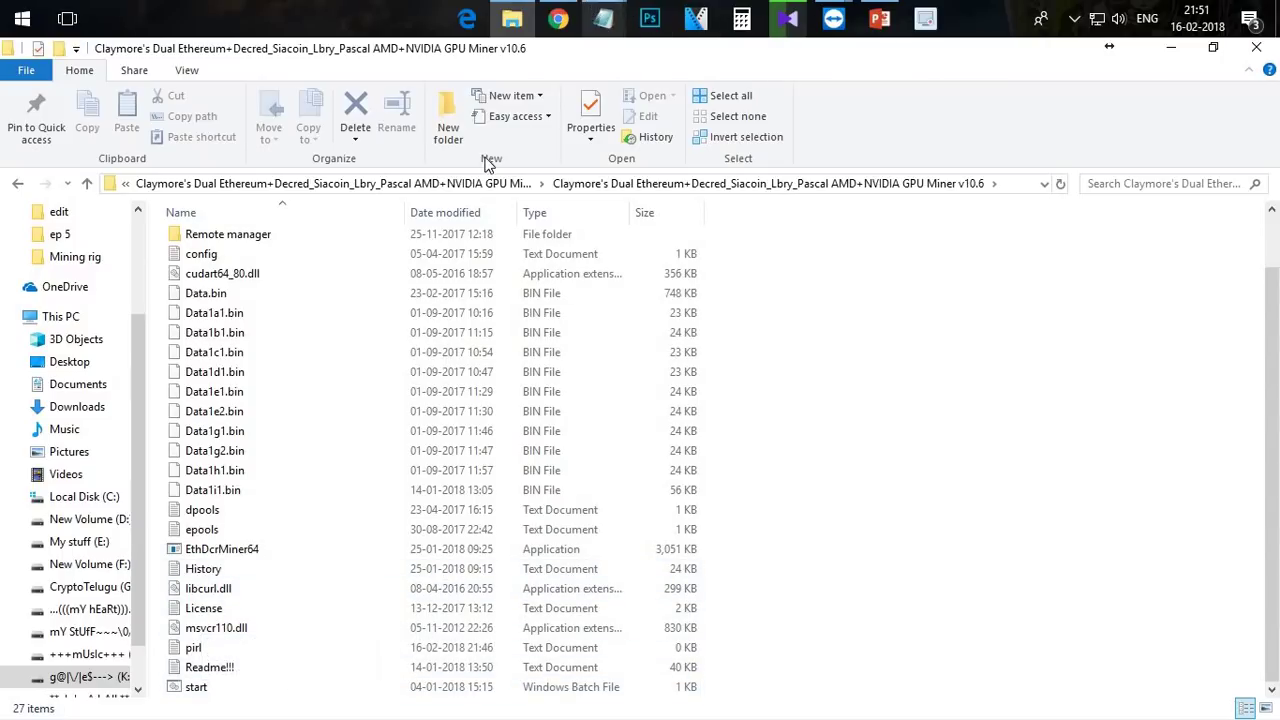
Step: Switch to the pirl note in Notepad and replace the wallet address after -ewal with the copied one
mouse_move(603, 18)
click(650, 85)
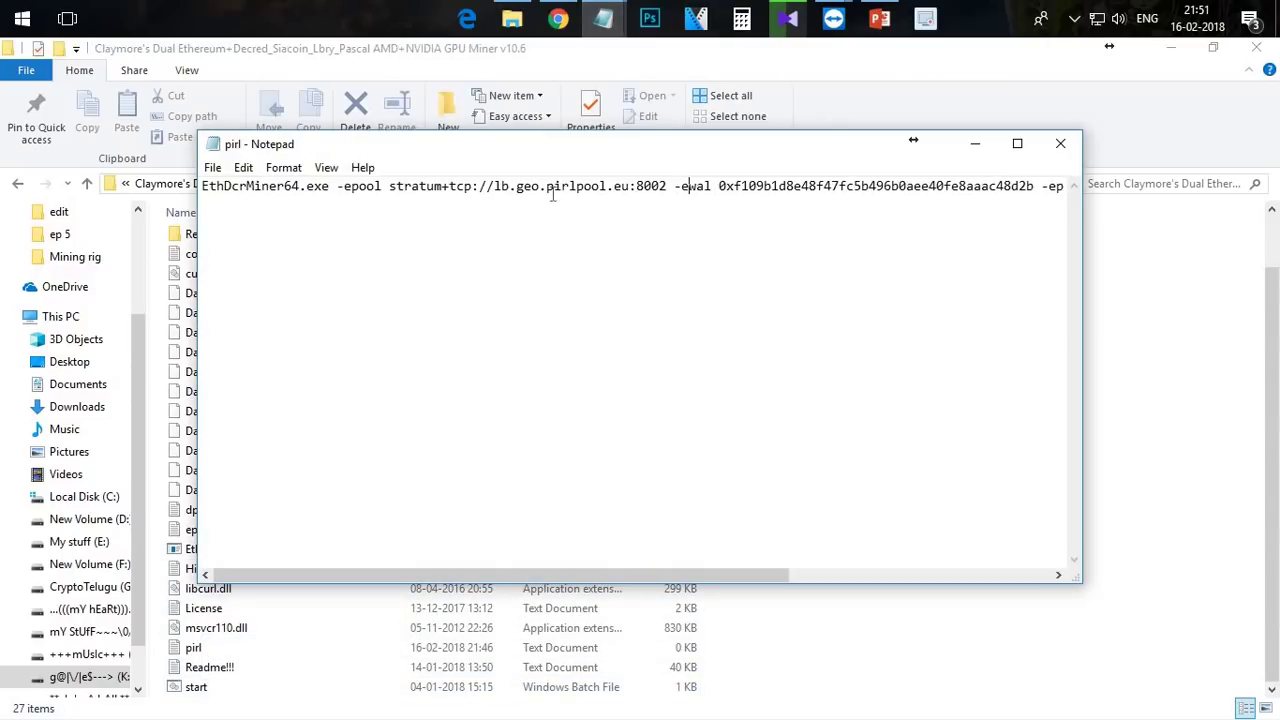
drag(508, 571, 635, 570)
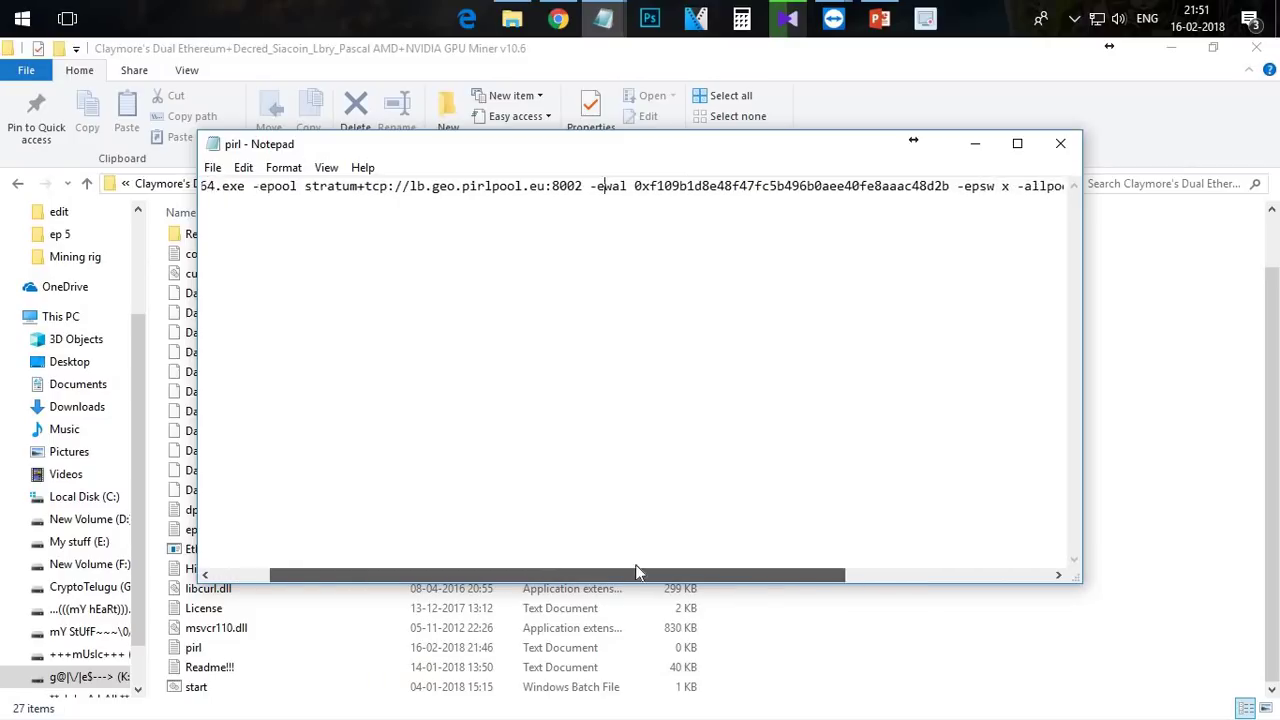
drag(528, 186, 847, 191)
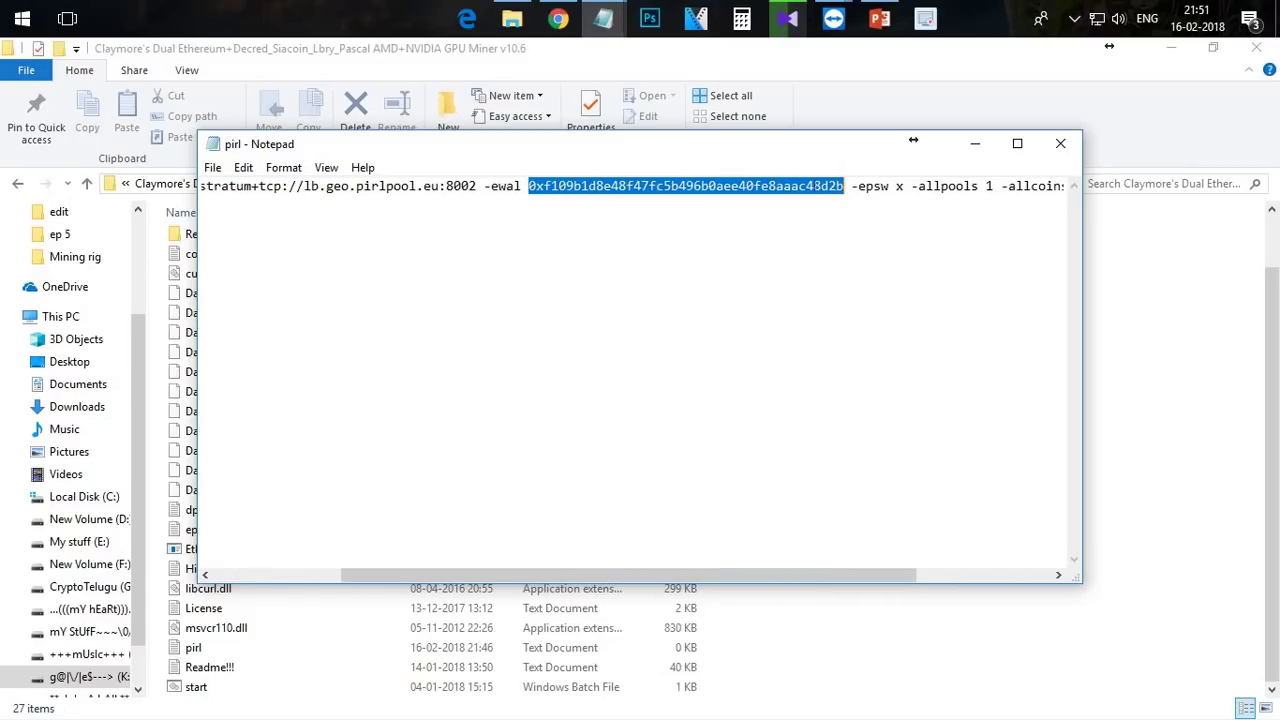
right_click(818, 192)
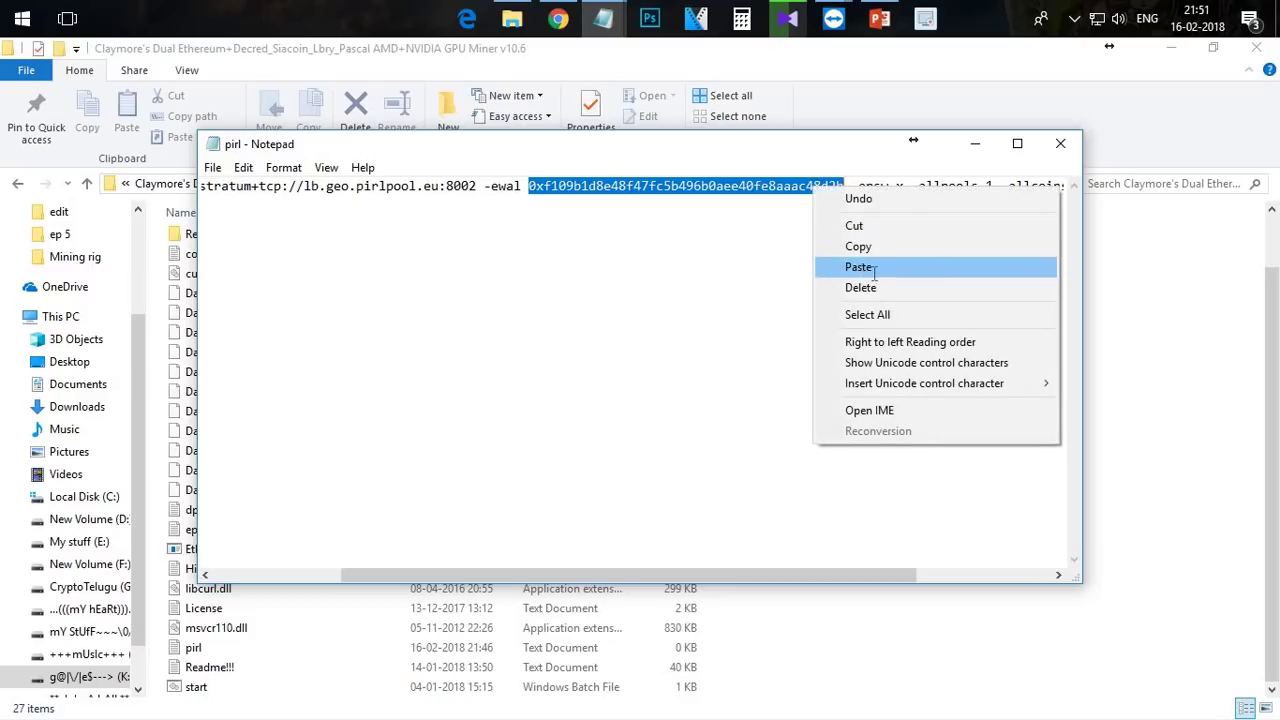
click(866, 267)
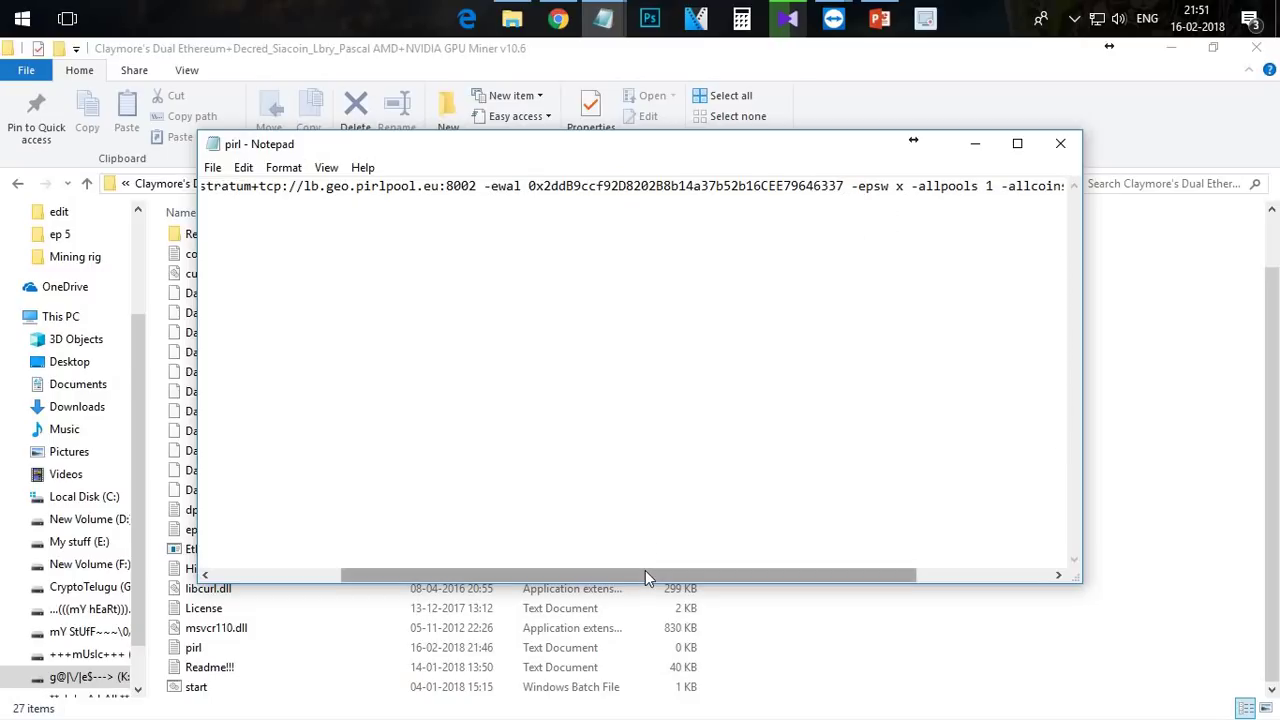
Step: Set the -eworker name at the end of the miner command to deadpool and review the whole line
drag(668, 578, 794, 246)
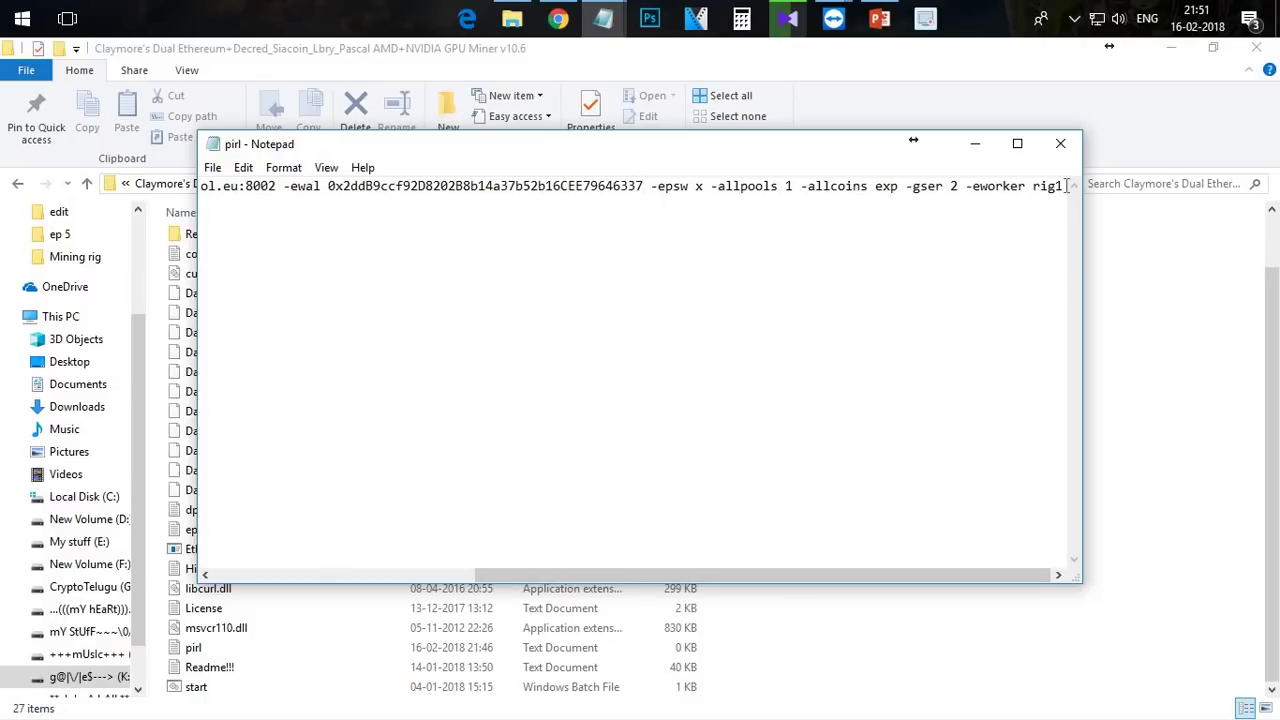
drag(1033, 190, 1065, 190)
text(deadpool)
click(881, 245)
scroll(255, 578, left, 3)
scroll(255, 574, left, 5)
drag(449, 576, 621, 574)
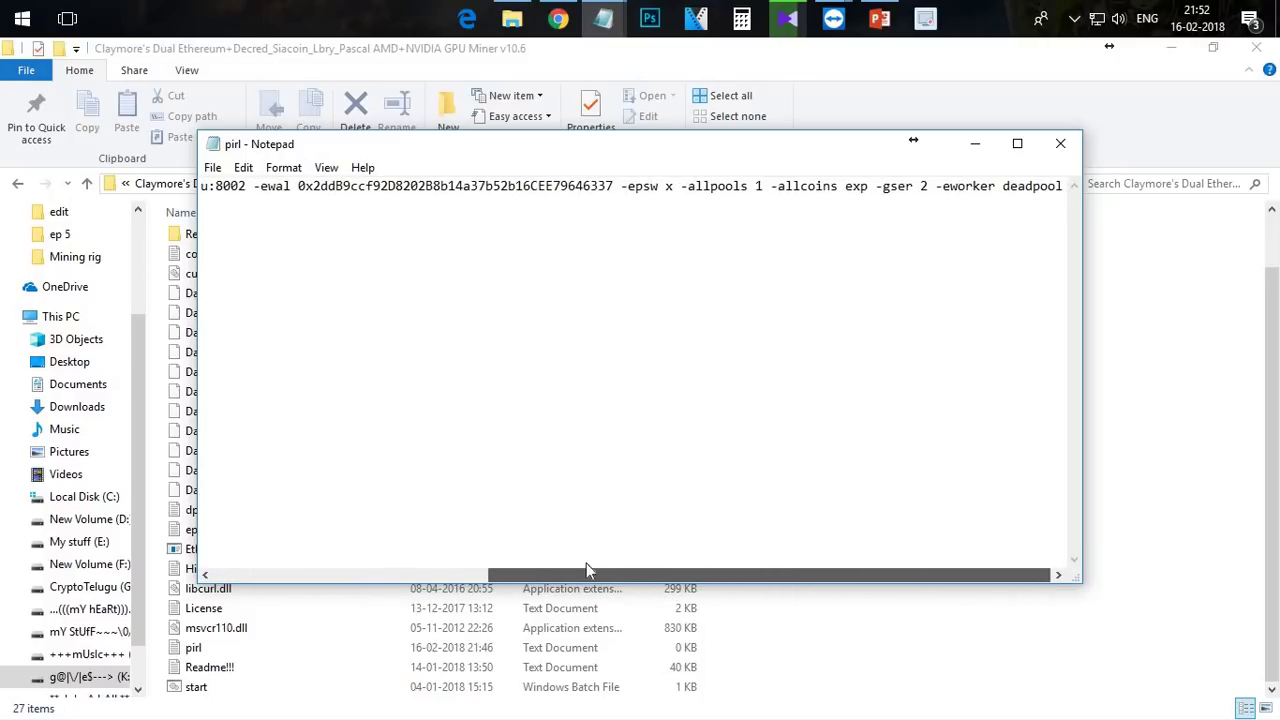
scroll(383, 568, left, 8)
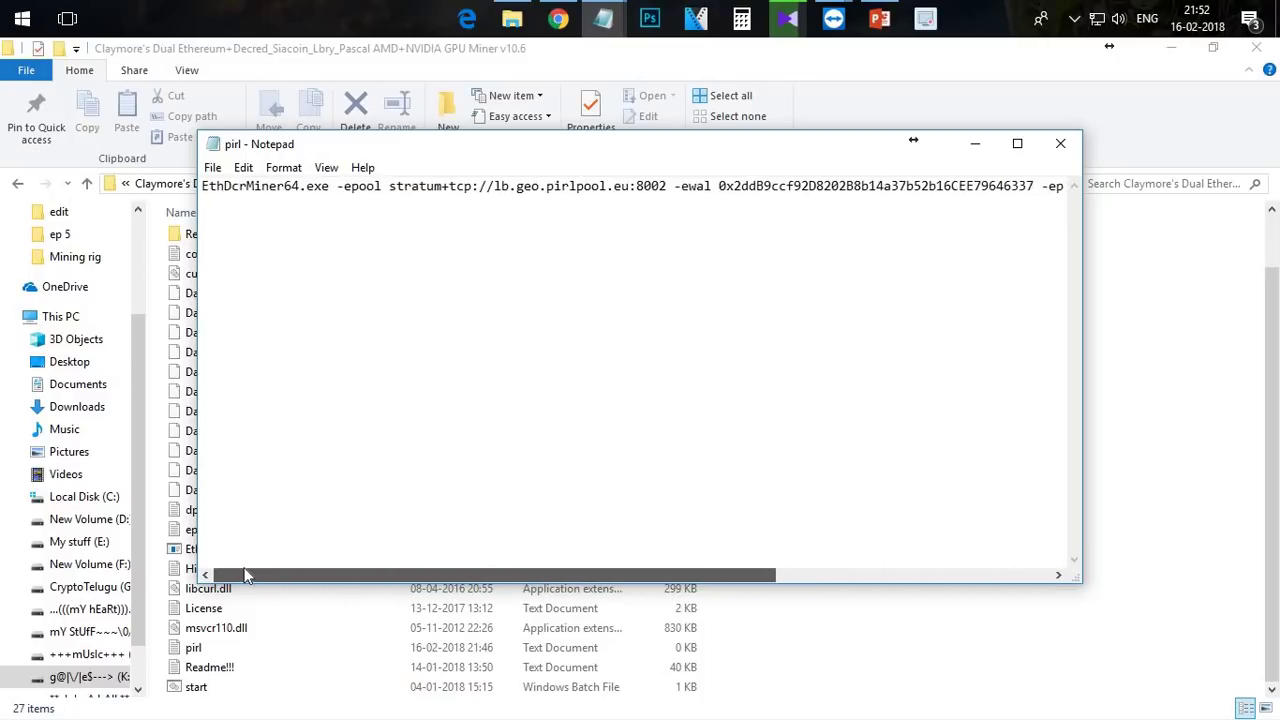
Step: Save the command in the Claymore miner folder as pirl.bat with the All Files type, and minimize Notepad
click(212, 167)
click(250, 252)
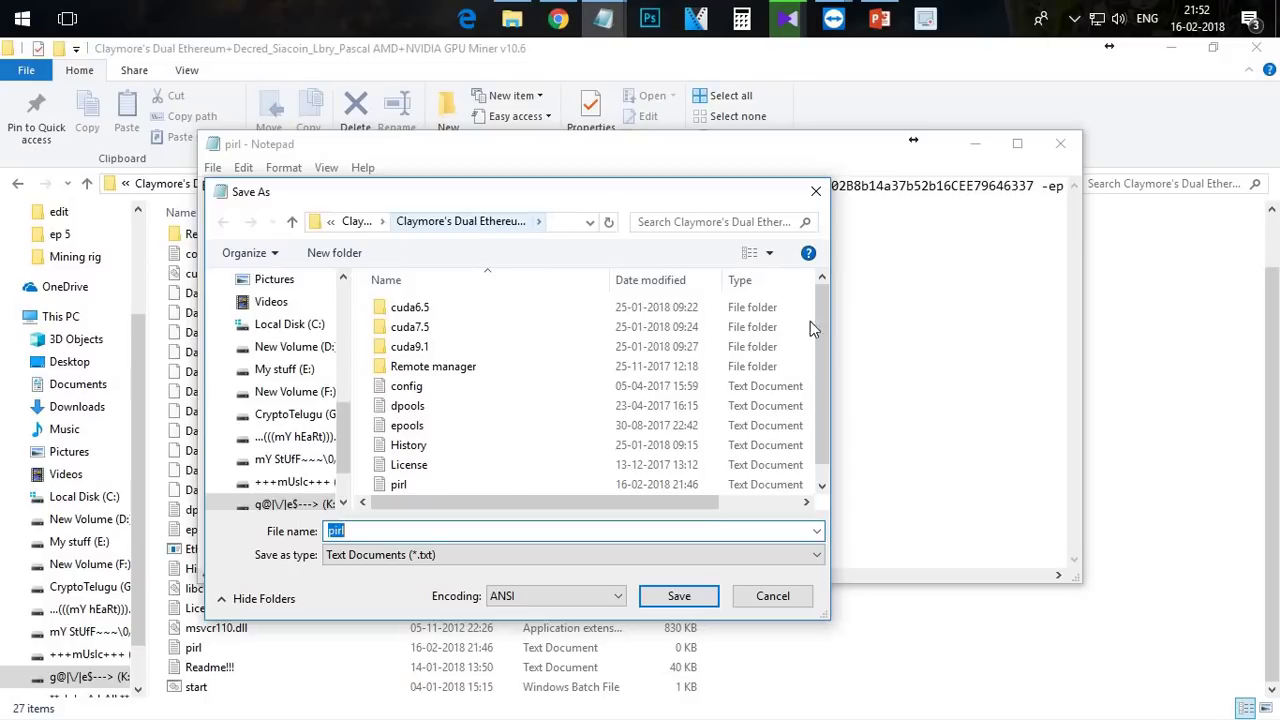
scroll(563, 403, down, 1)
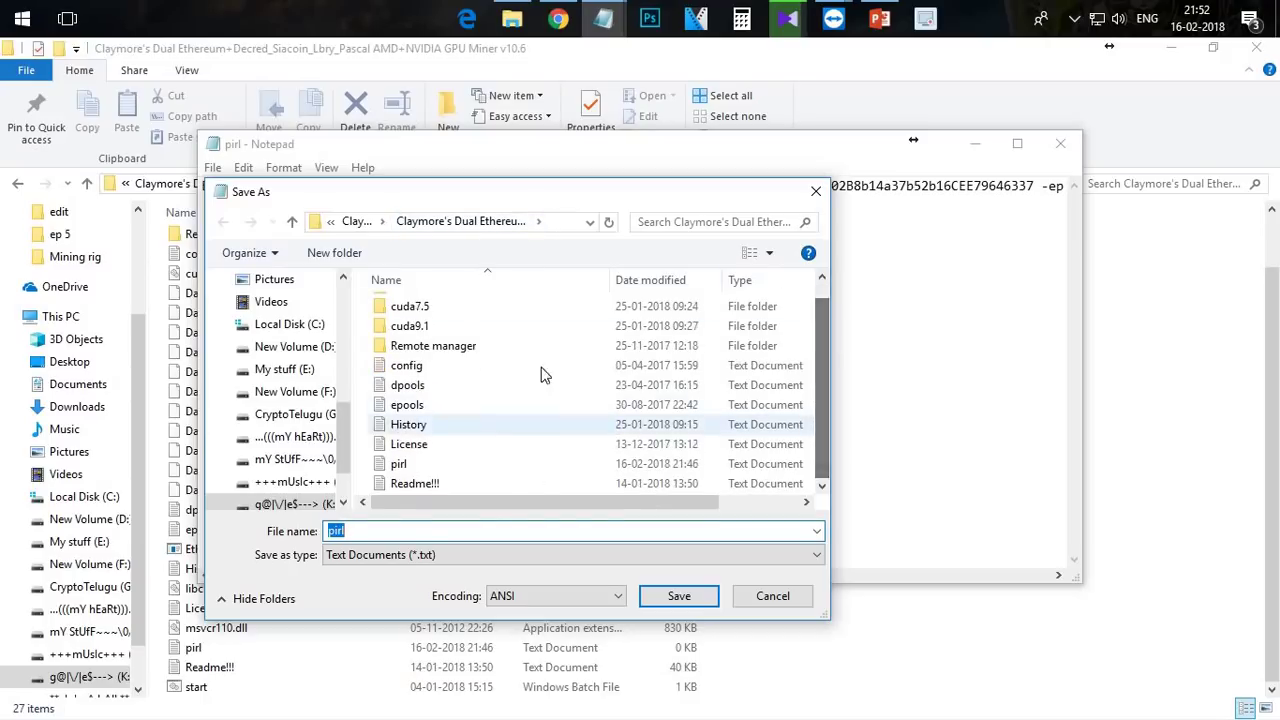
click(391, 530)
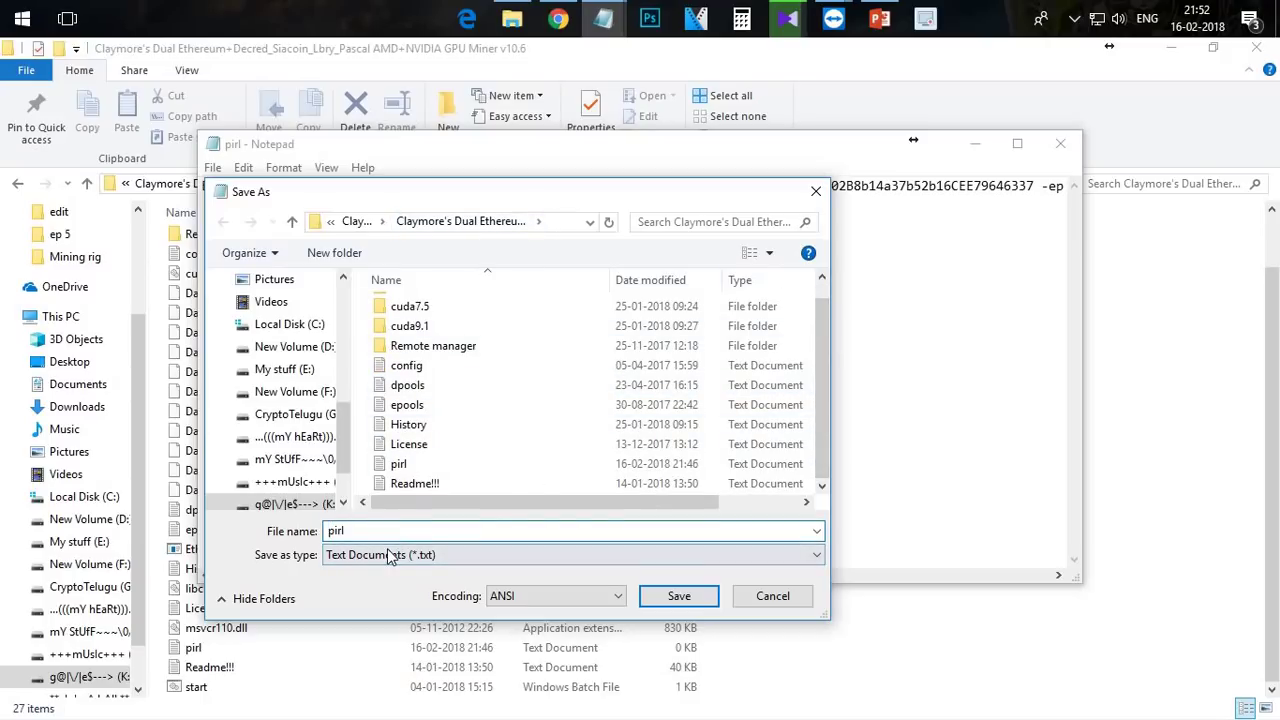
click(388, 557)
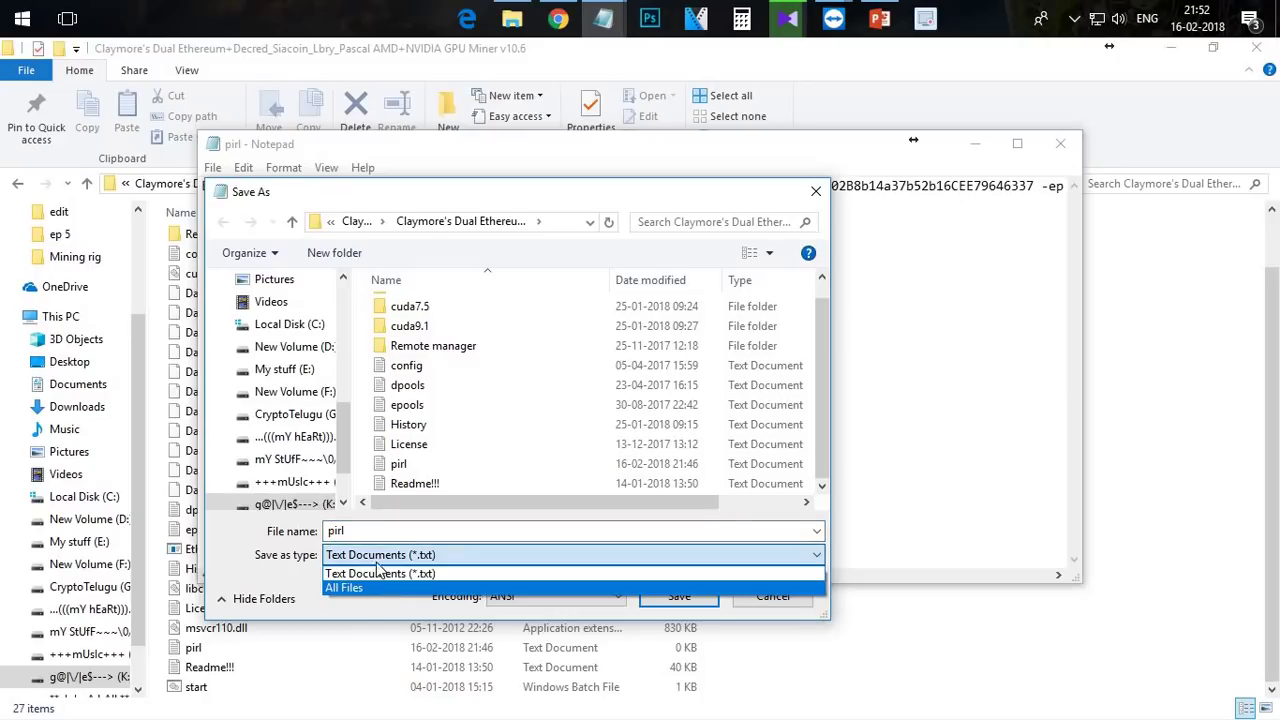
click(378, 573)
click(390, 555)
click(392, 587)
click(409, 530)
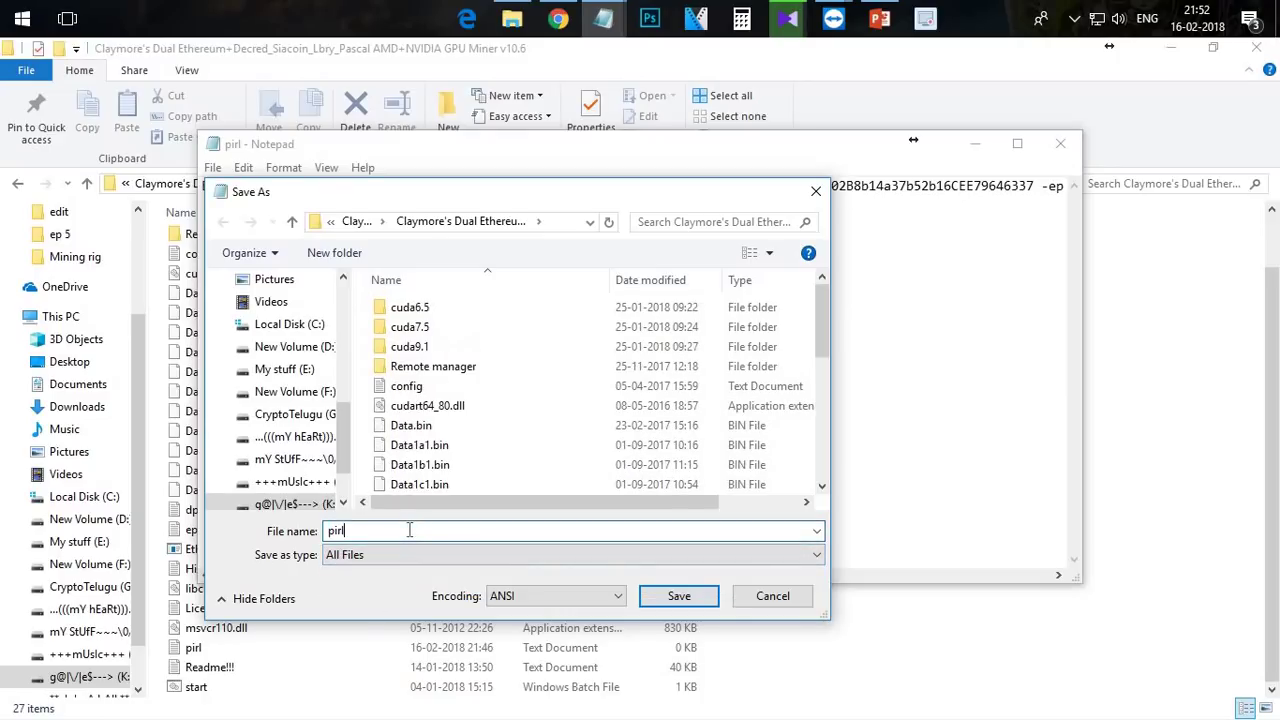
text(.bat)
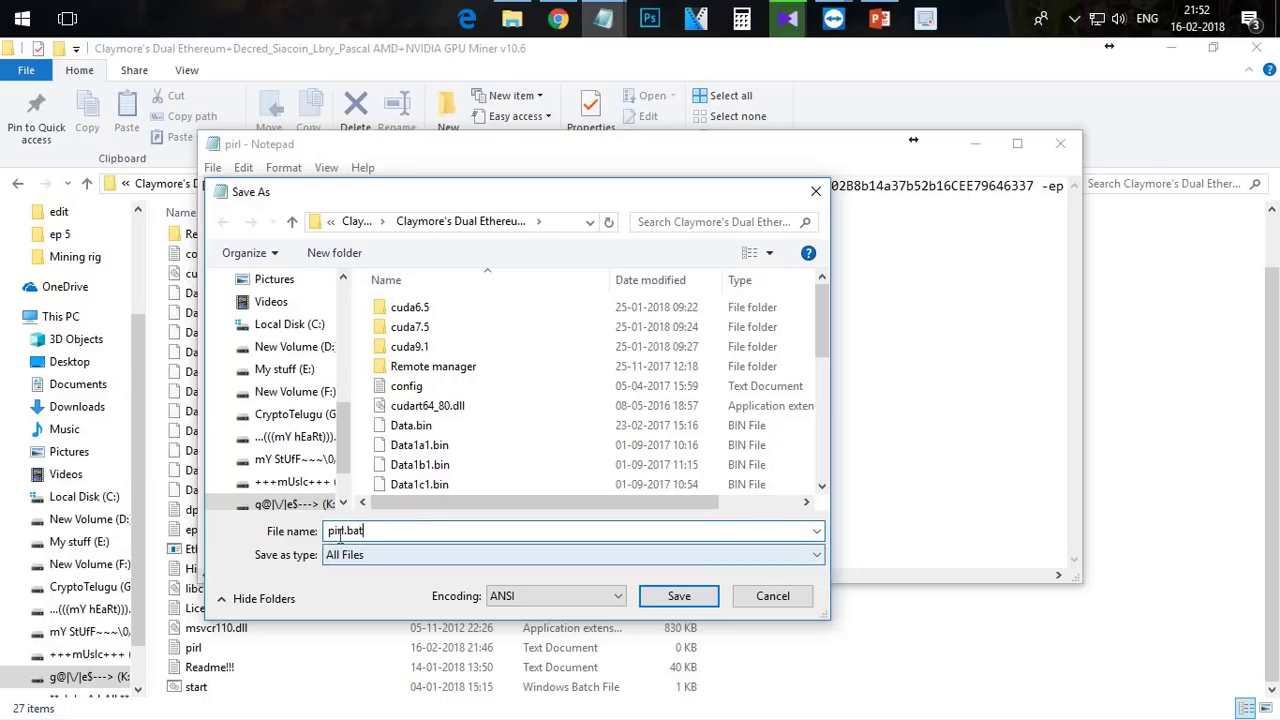
click(679, 596)
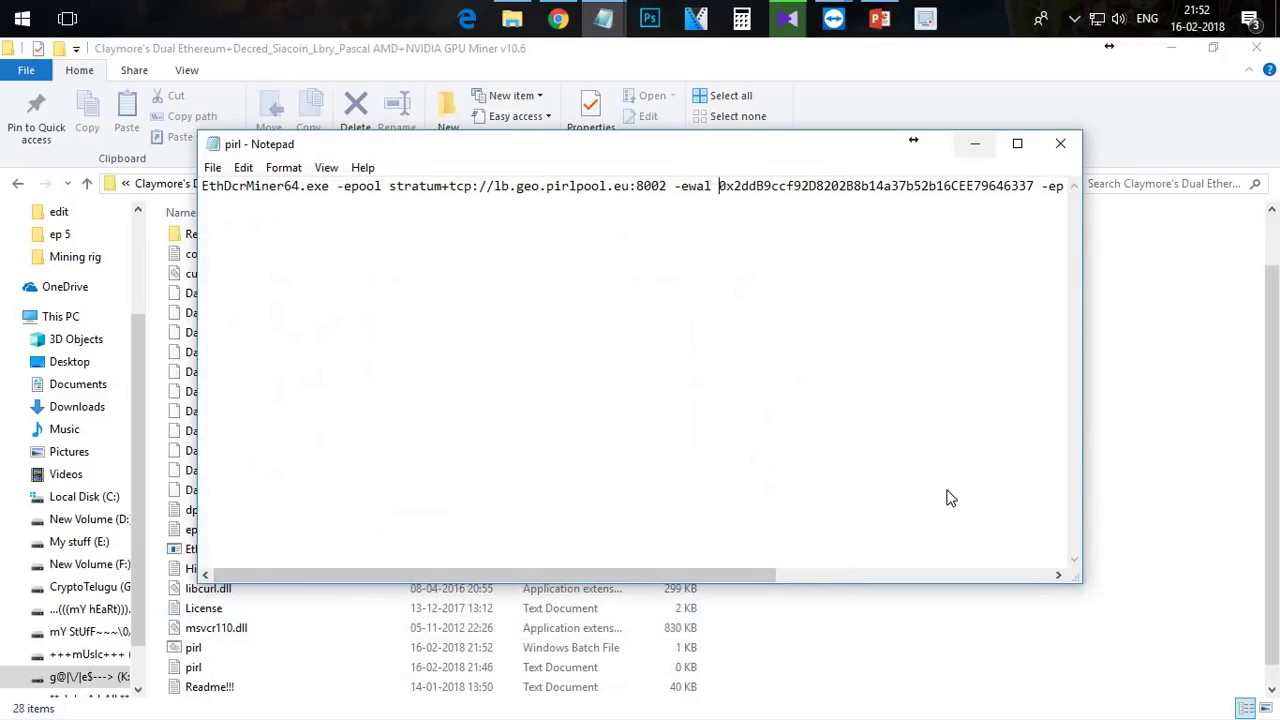
click(975, 143)
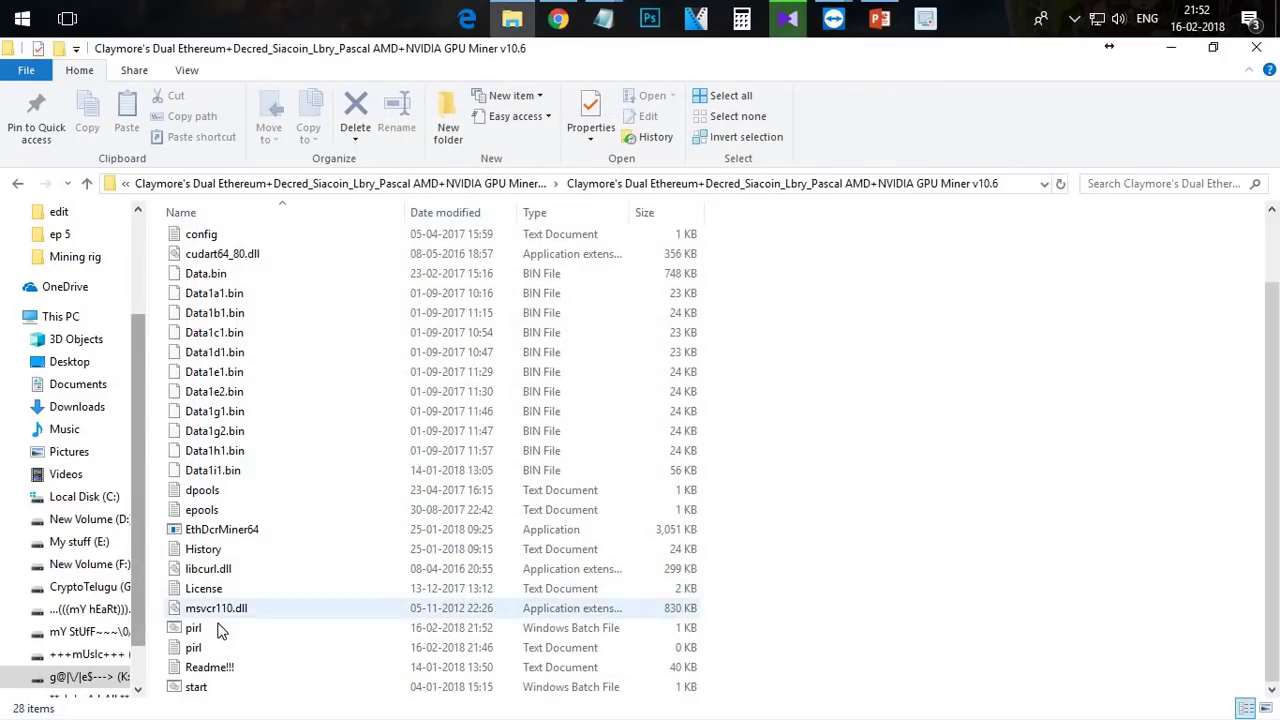
Step: Create a shortcut to the pirl batch file in the miner folder and copy that shortcut
click(214, 631)
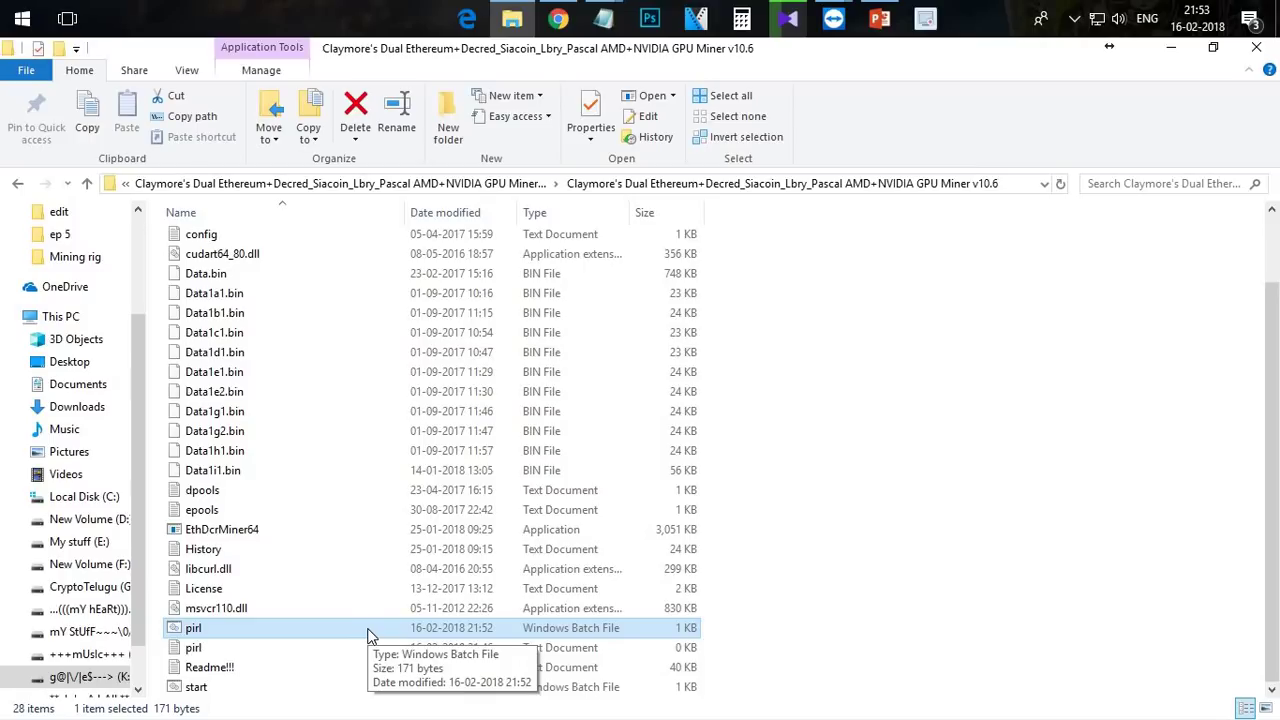
click(852, 443)
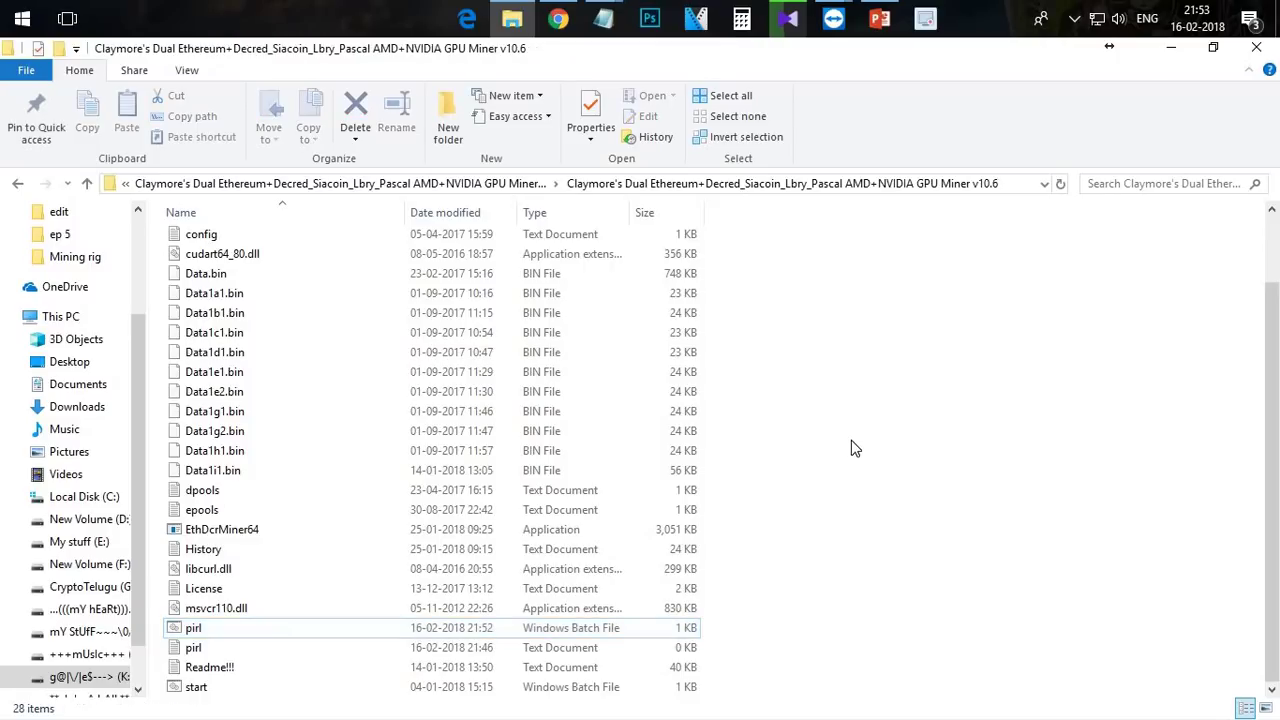
click(200, 630)
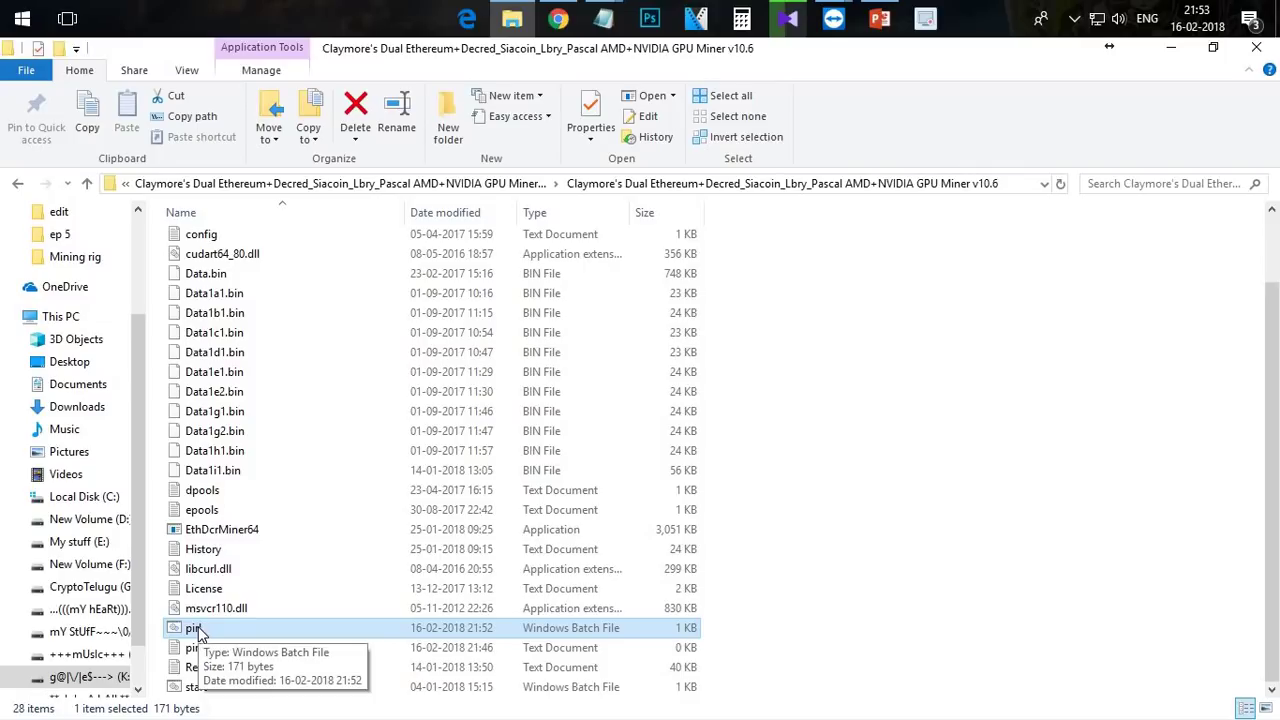
right_click(197, 633)
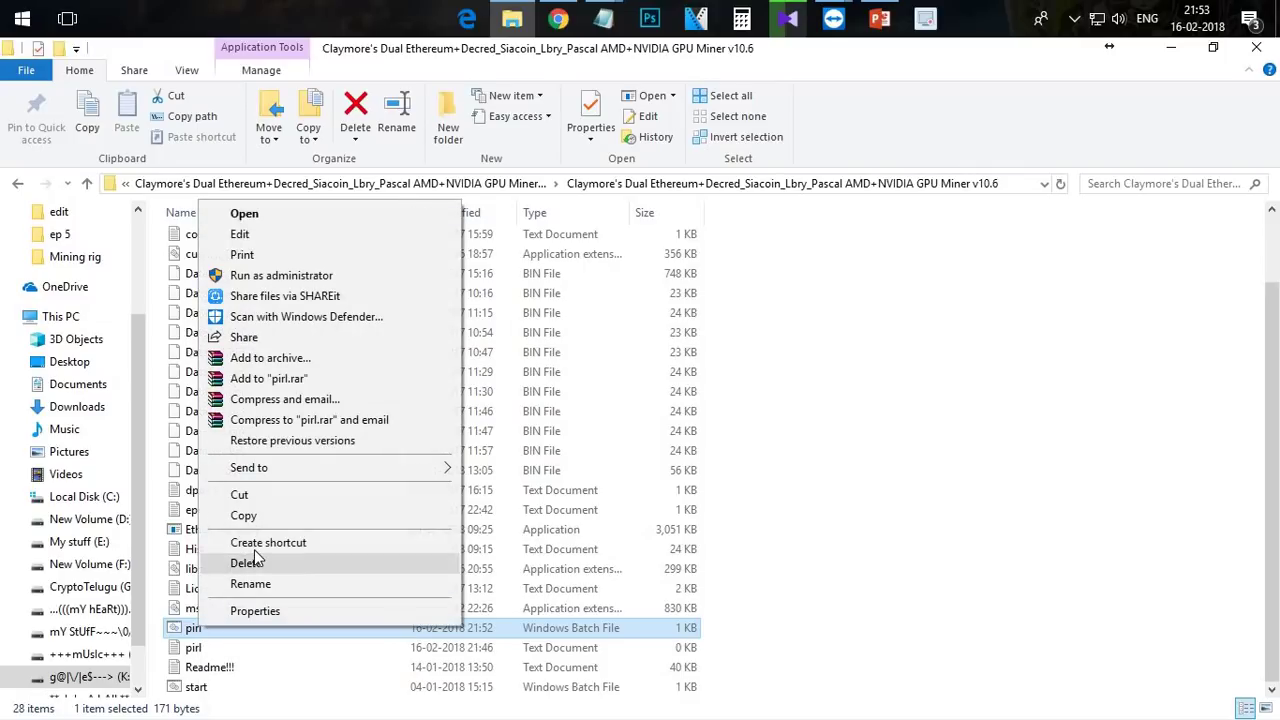
key(Return)
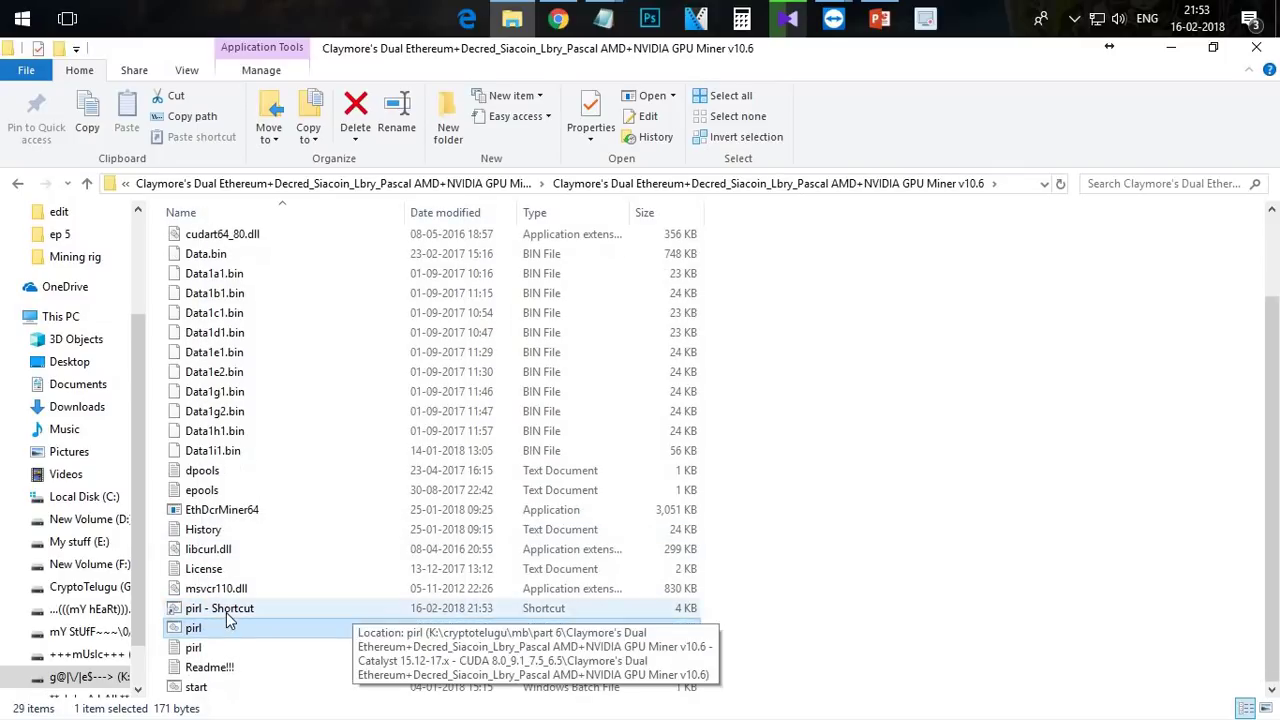
click(250, 612)
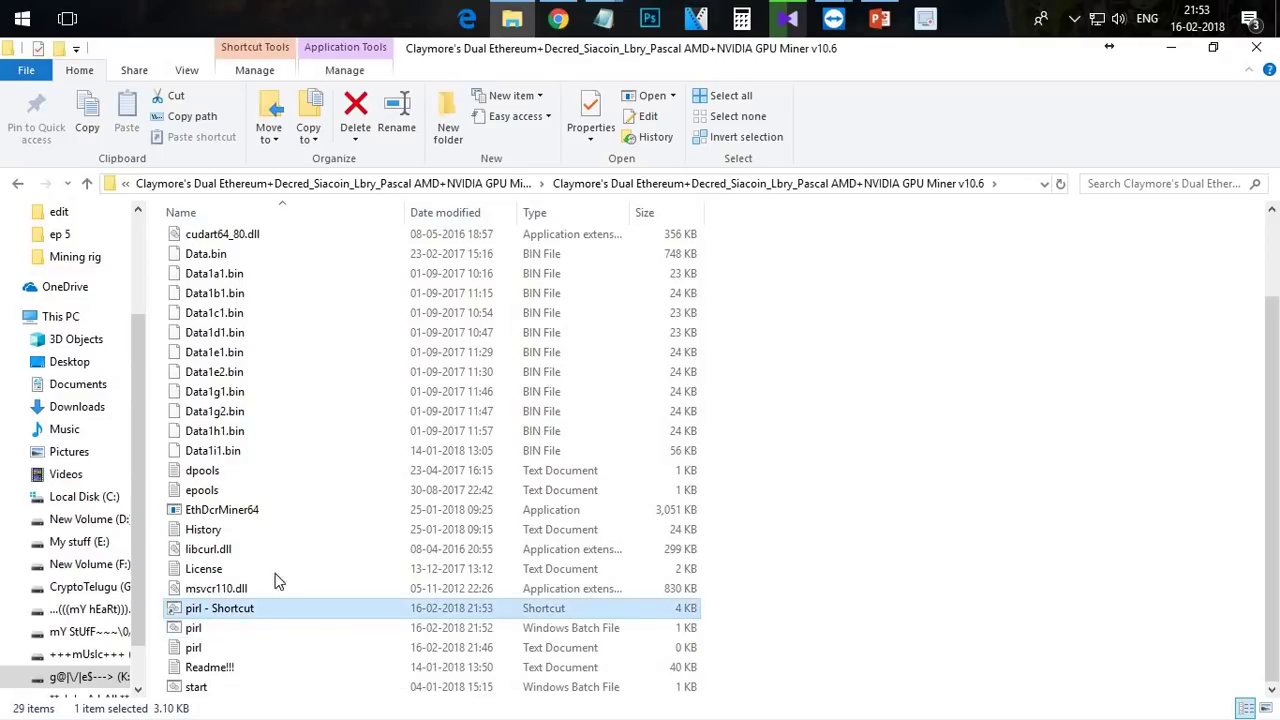
right_click(257, 608)
click(295, 499)
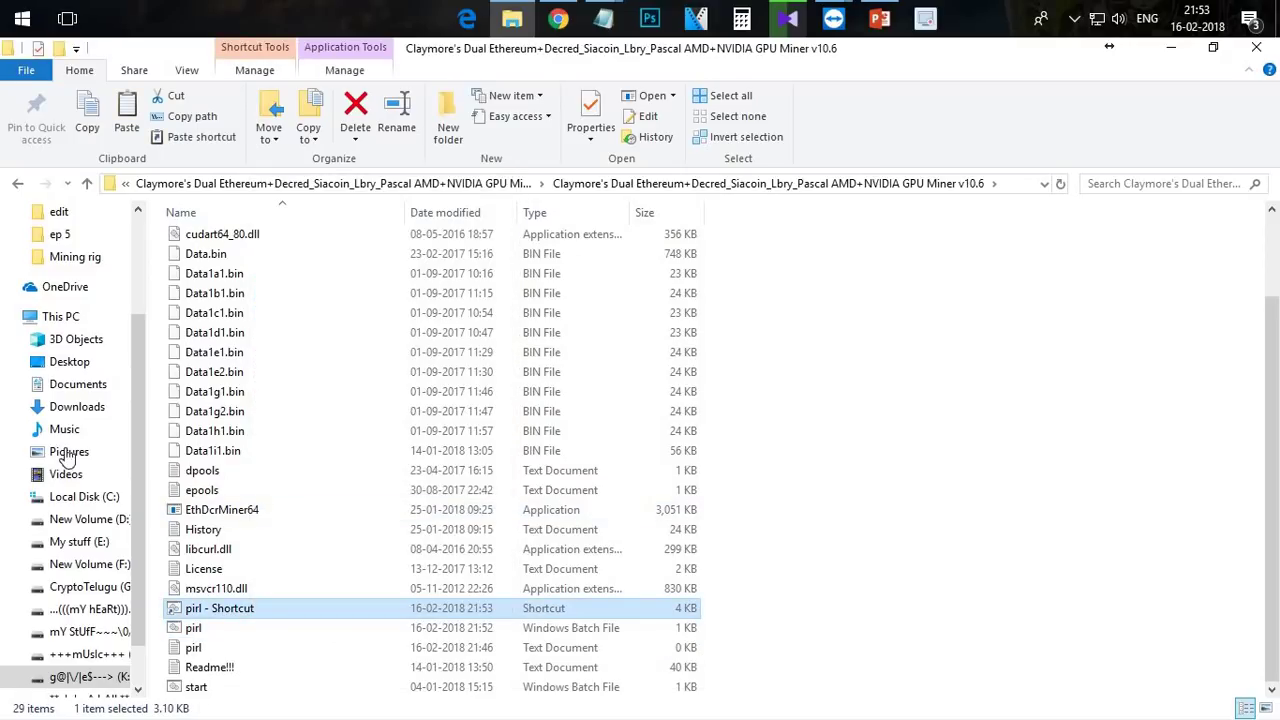
Step: Search Local Disk (C:) for startup and open the current user's Startup folder under Start Menu\Programs
click(98, 498)
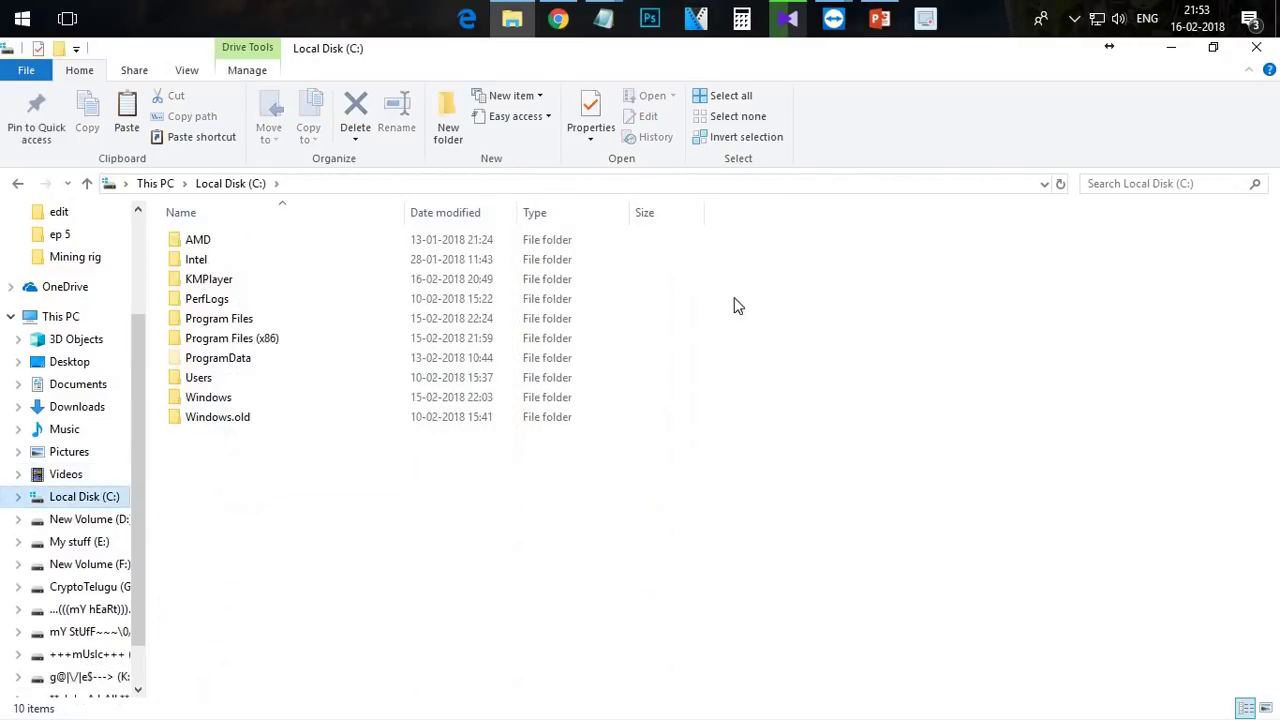
click(1134, 186)
text(startup)
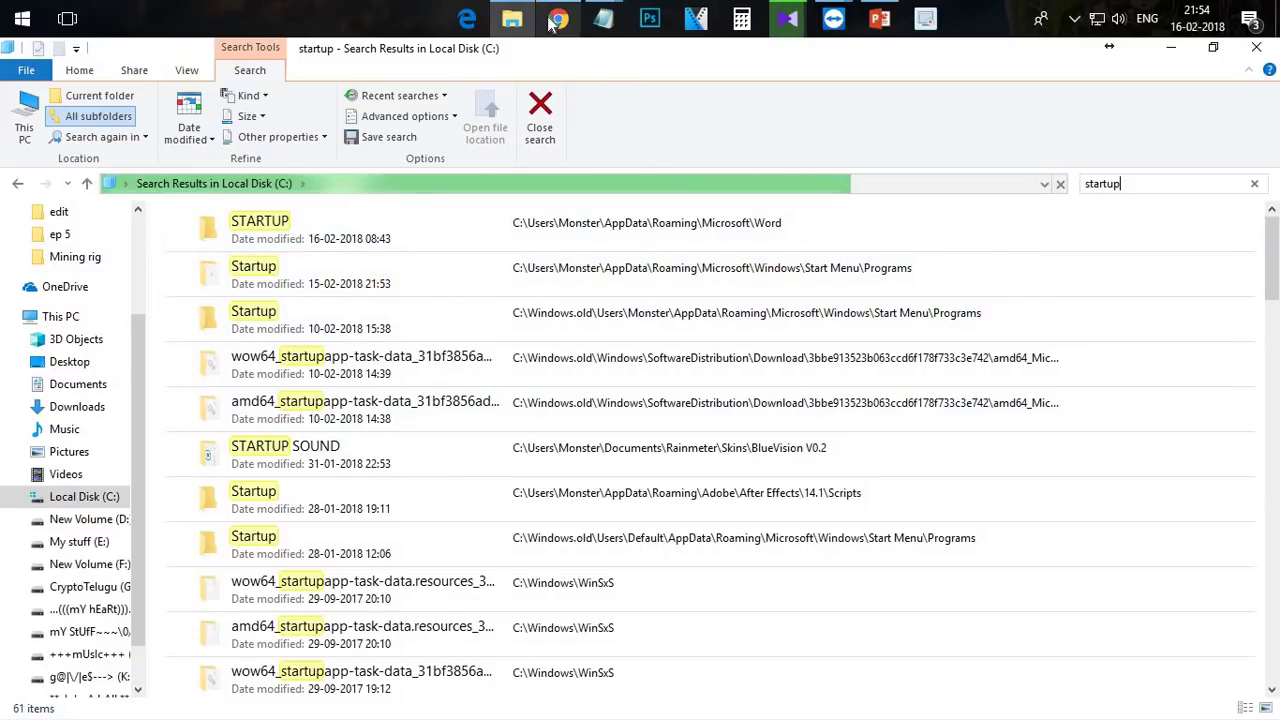
mouse_move(550, 25)
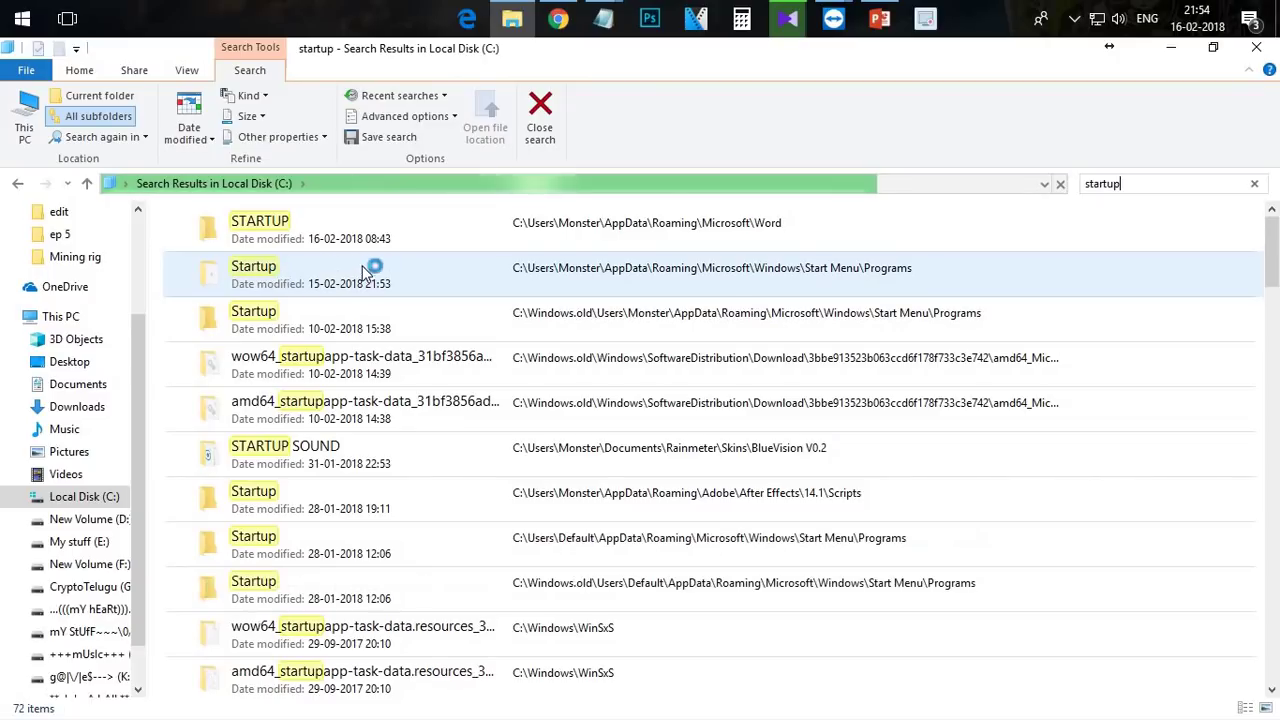
double_click(325, 272)
Step: Paste the copied pirl shortcut into the Startup folder
right_click(466, 318)
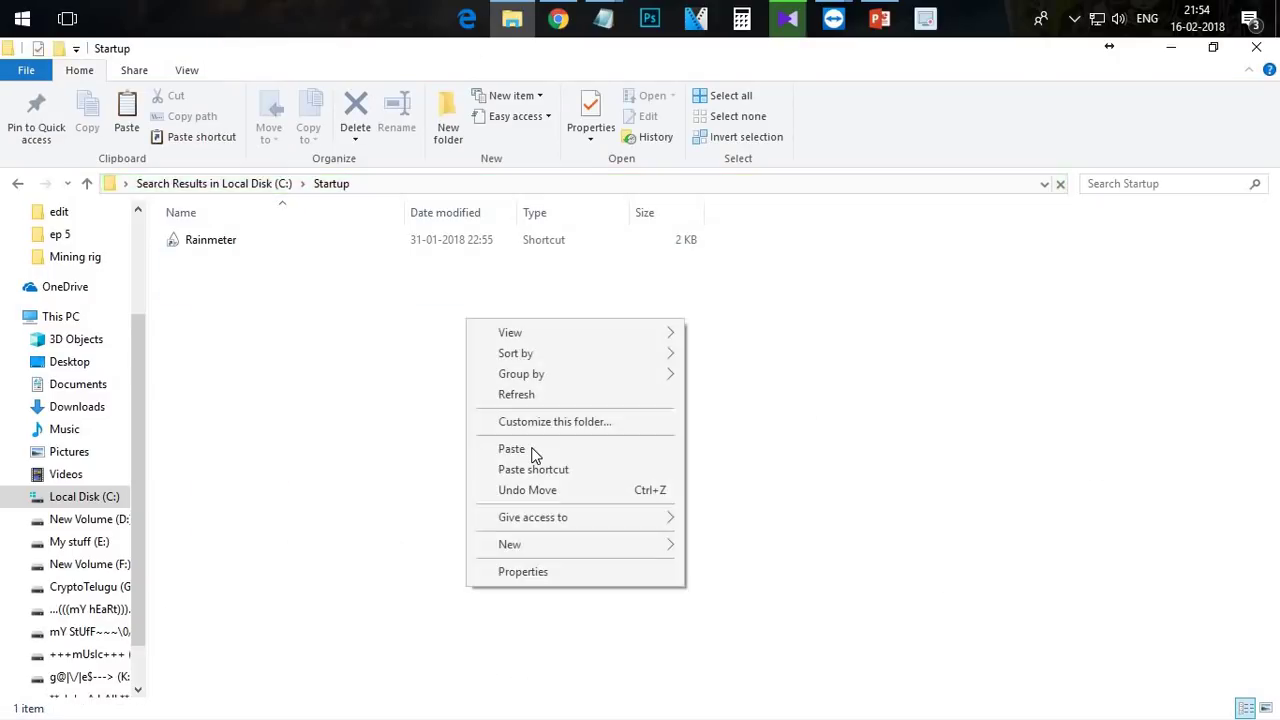
click(512, 449)
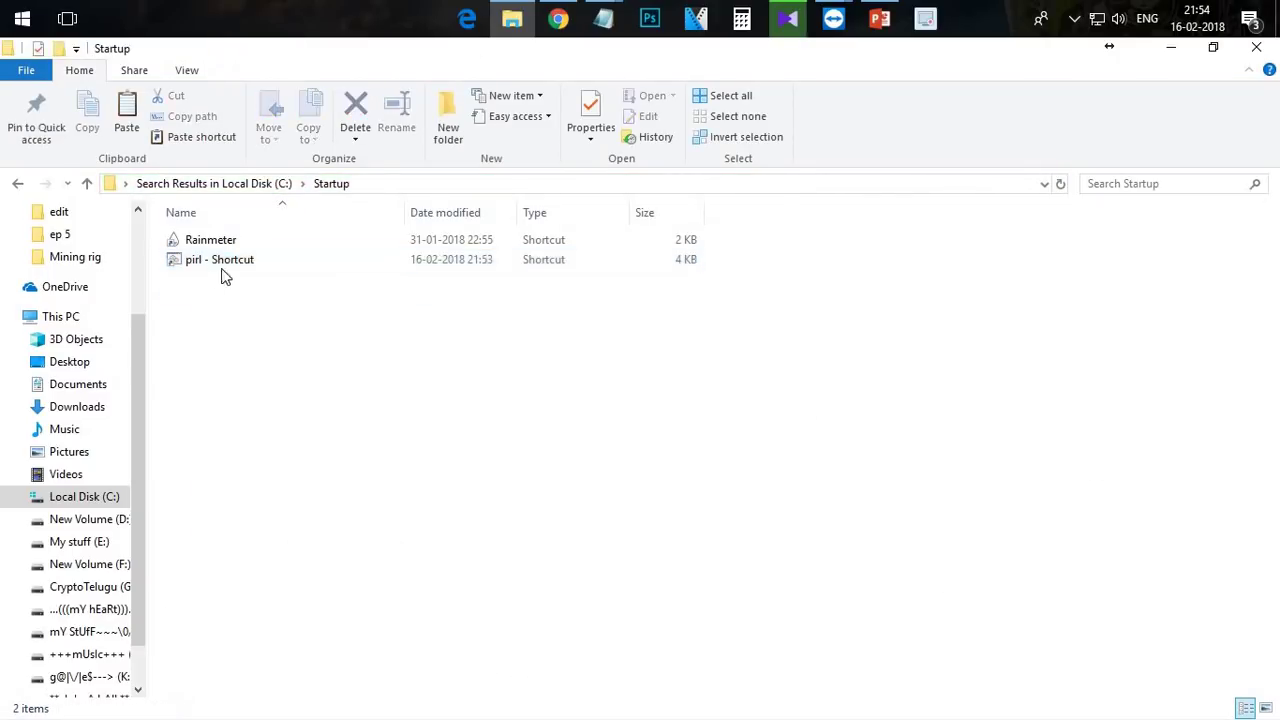
click(377, 343)
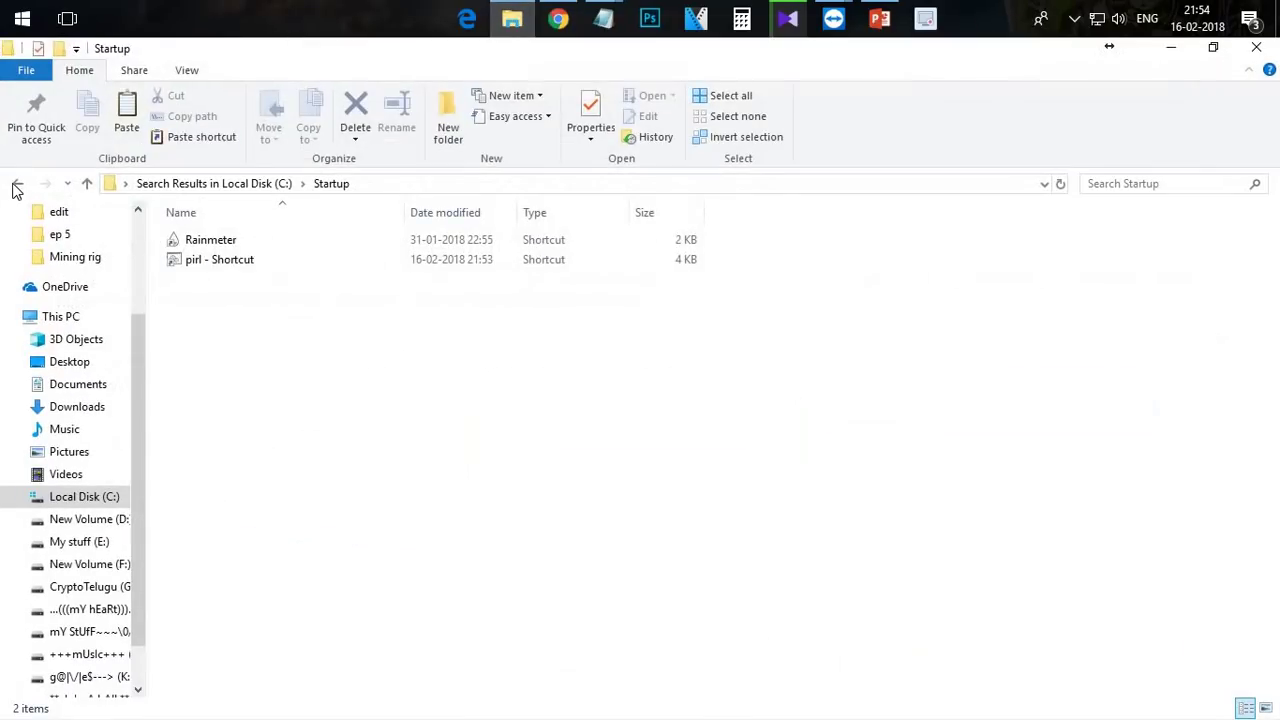
Step: Copy the Claymore's Dual Ethereum miner folder located beside the pirl wallet folder, and switch to the TeamViewer remote session
click(17, 185)
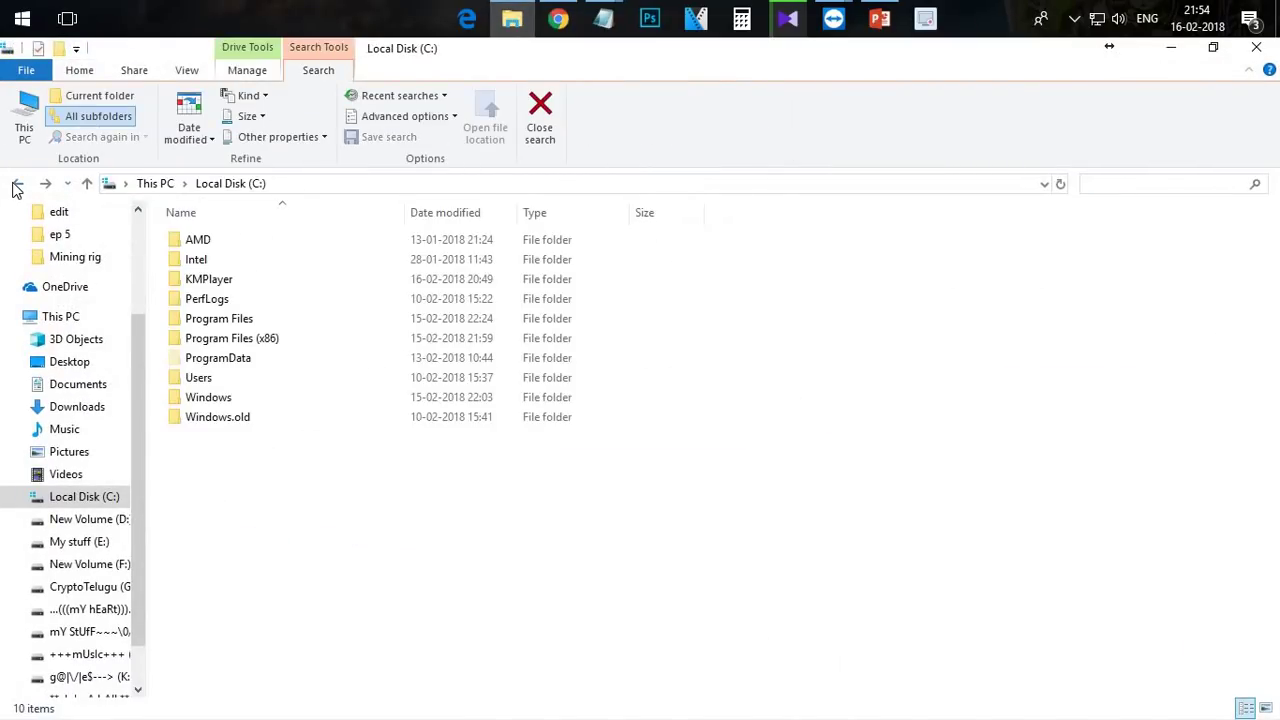
click(17, 184)
click(958, 340)
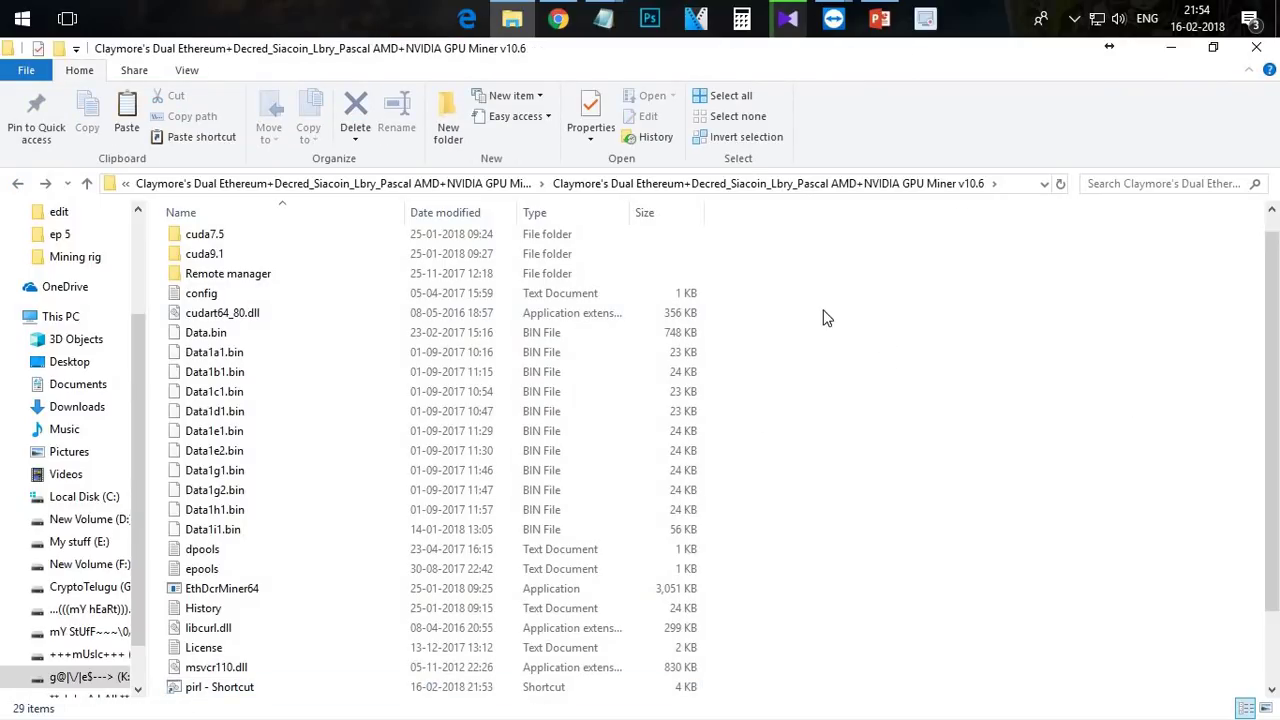
click(18, 184)
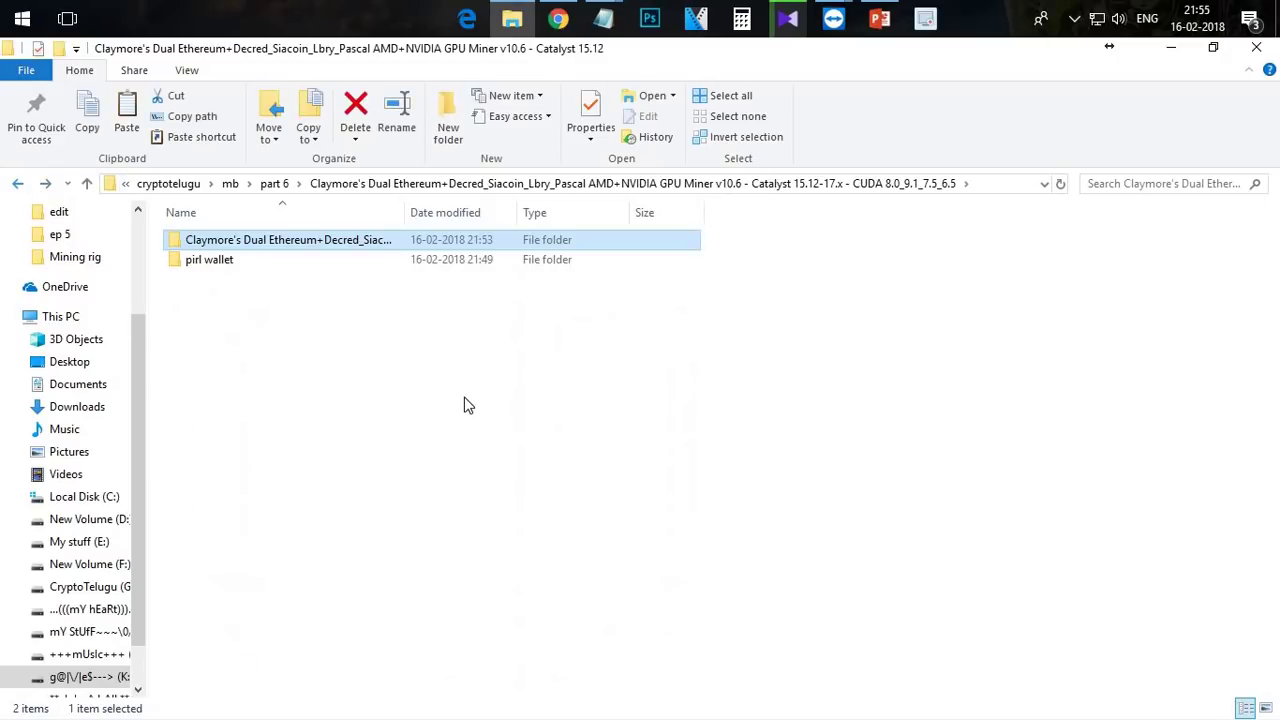
click(300, 247)
right_click(302, 249)
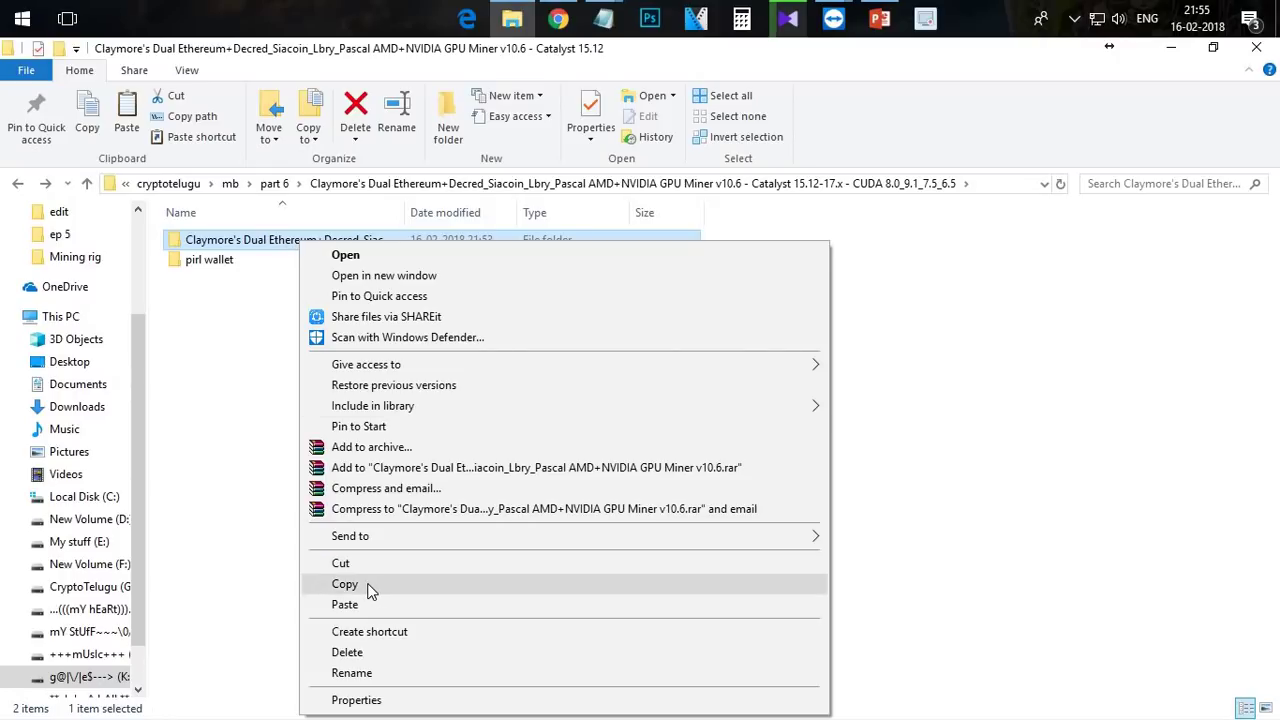
click(552, 582)
click(606, 503)
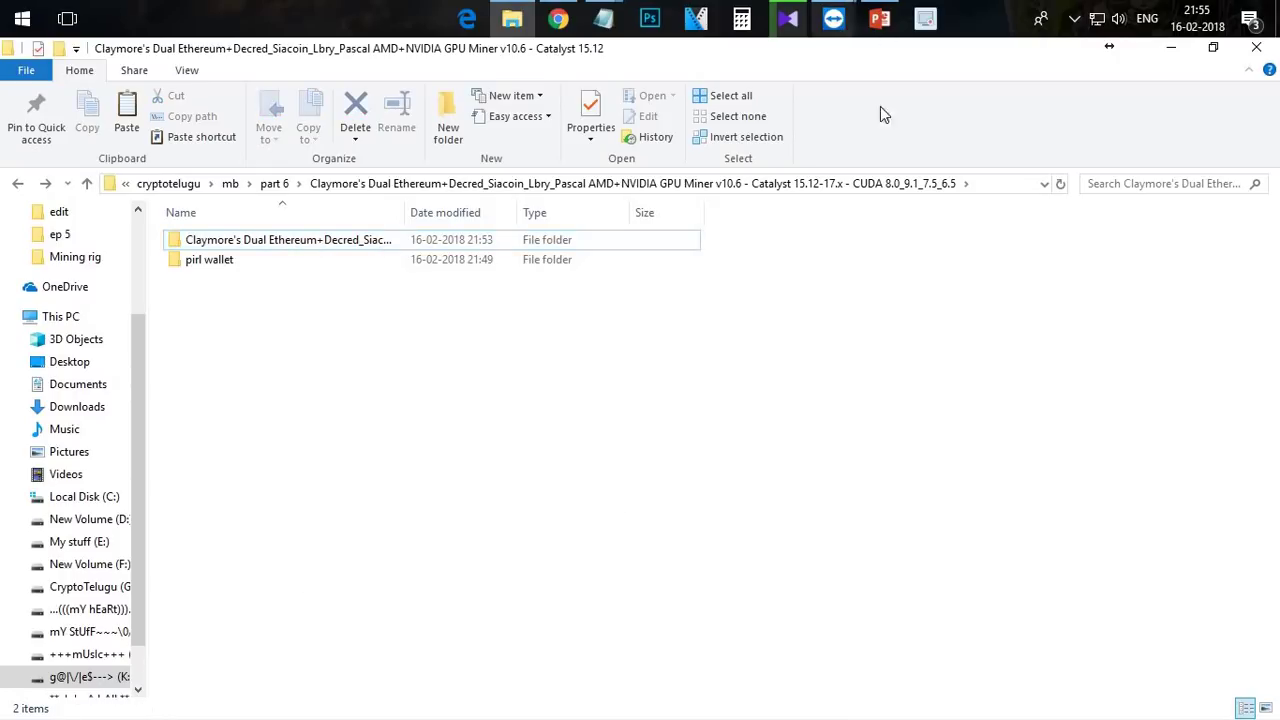
key(alt+Tab)
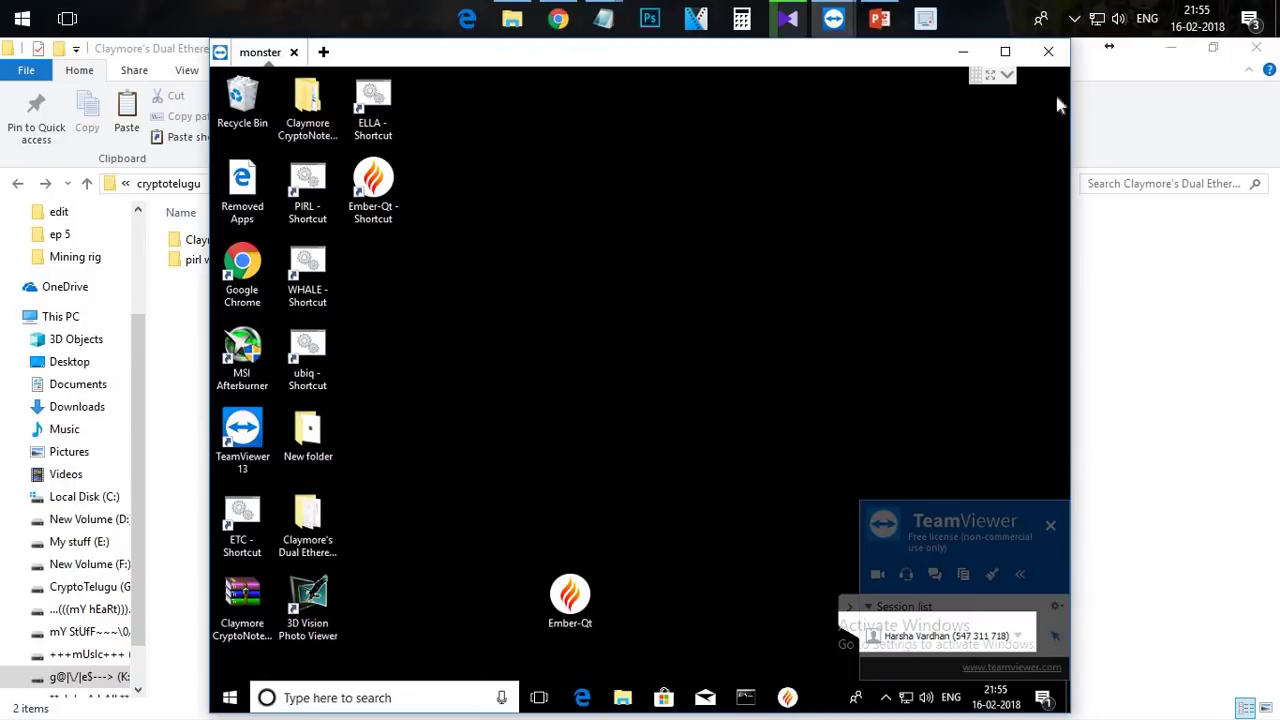
Step: Close the running PIRL miner window on the remote rig and paste the copied Claymore's miner folder onto its desktop
click(1005, 51)
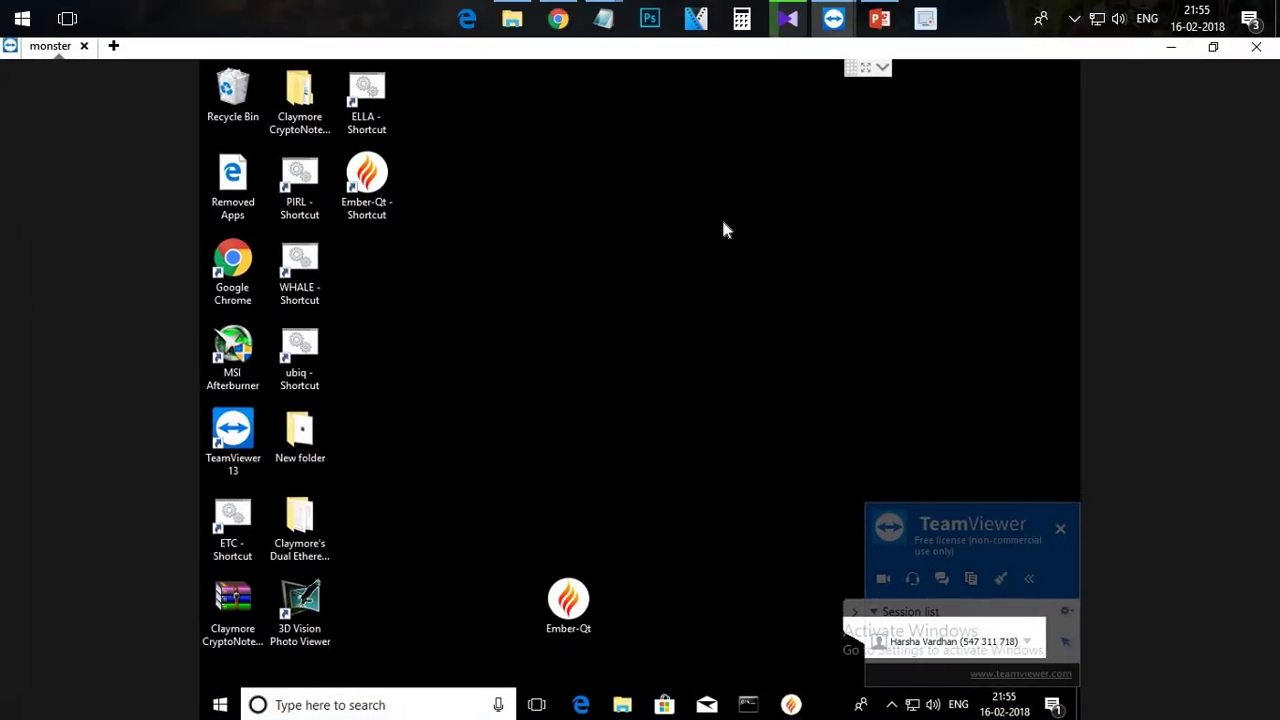
click(752, 703)
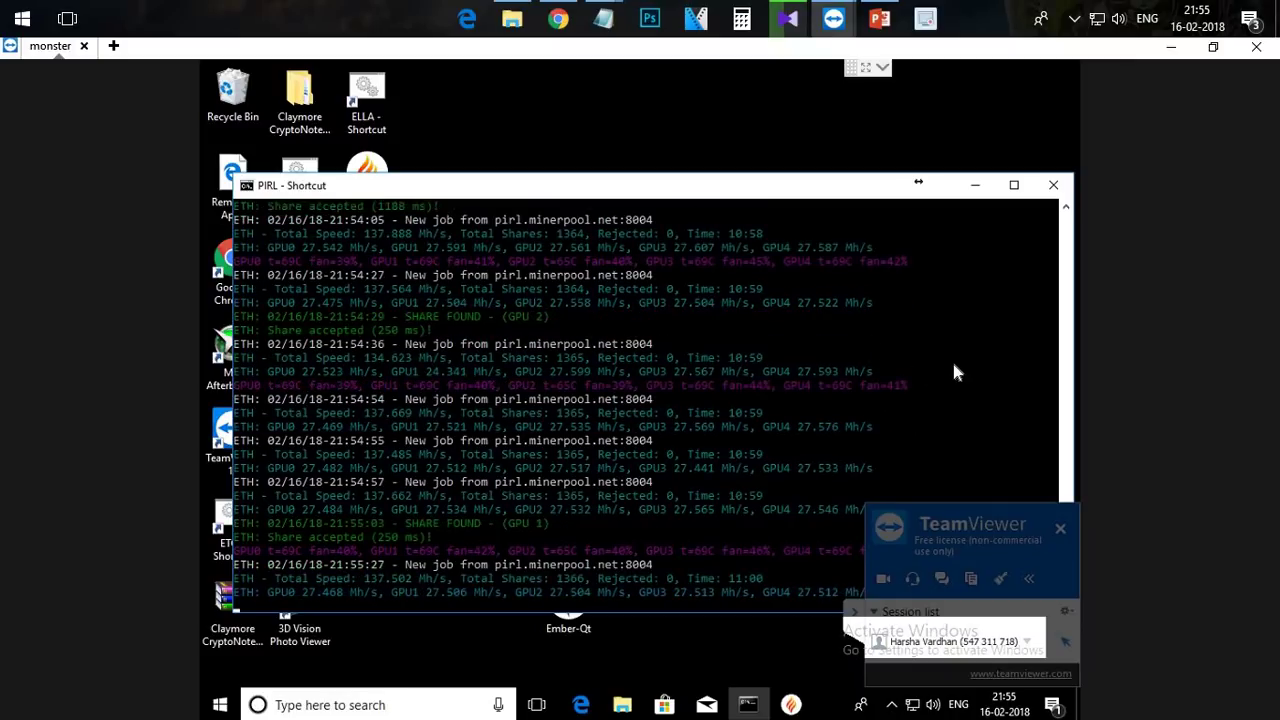
click(1054, 185)
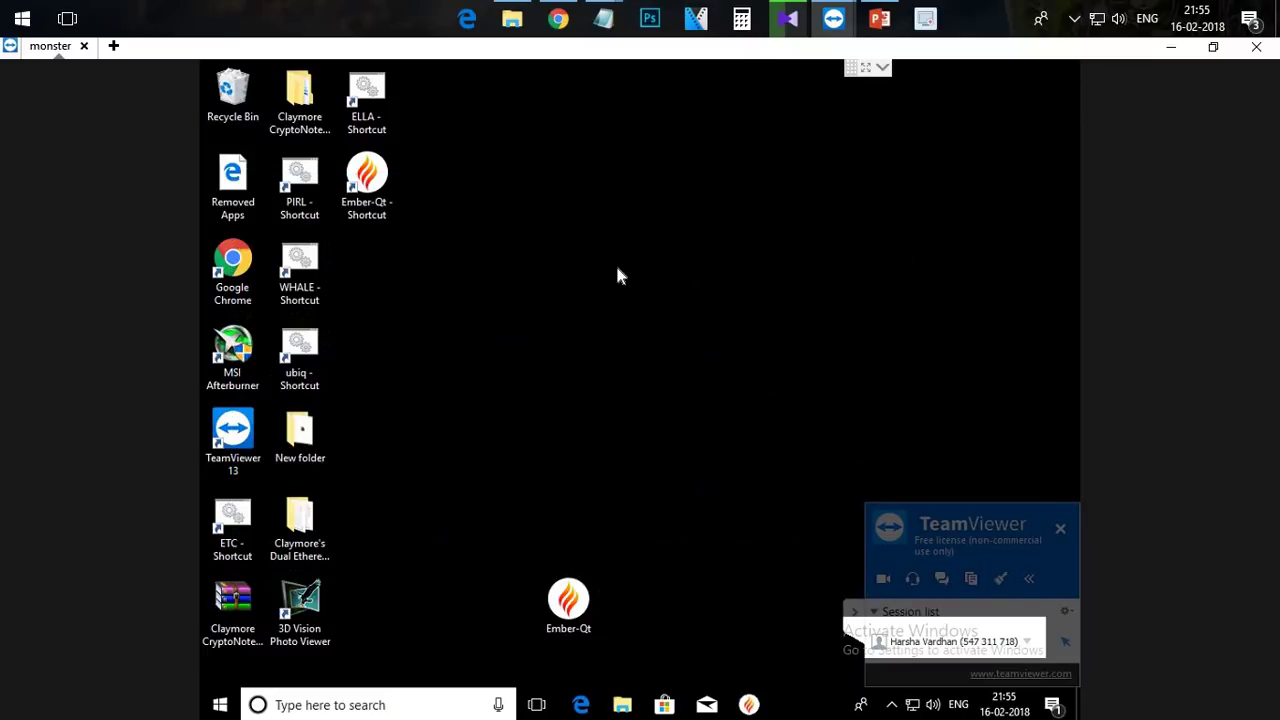
right_click(553, 171)
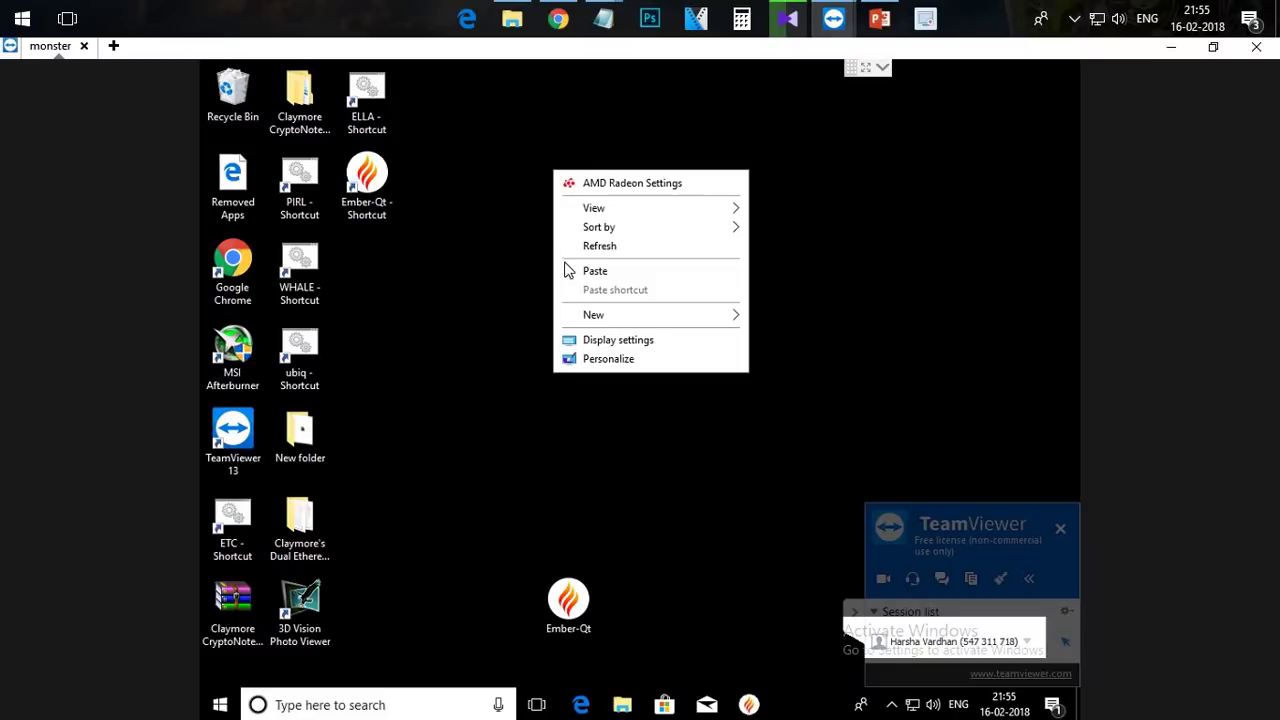
click(594, 272)
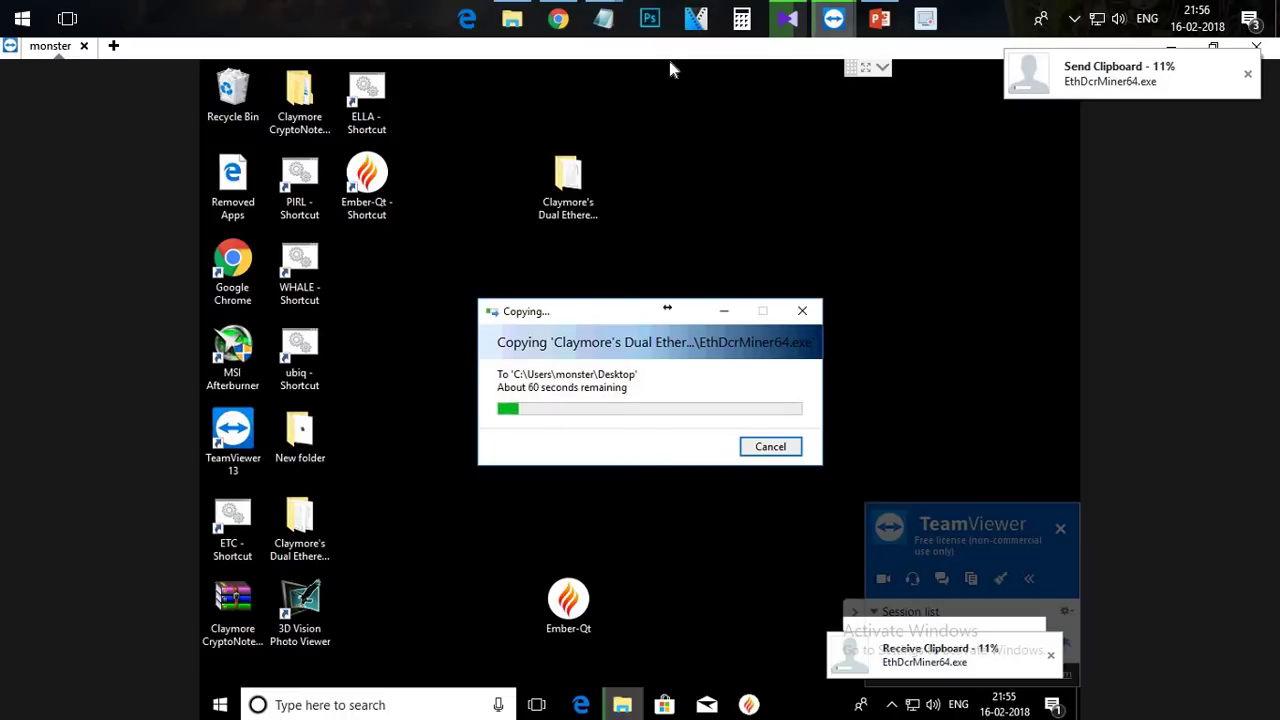
click(558, 18)
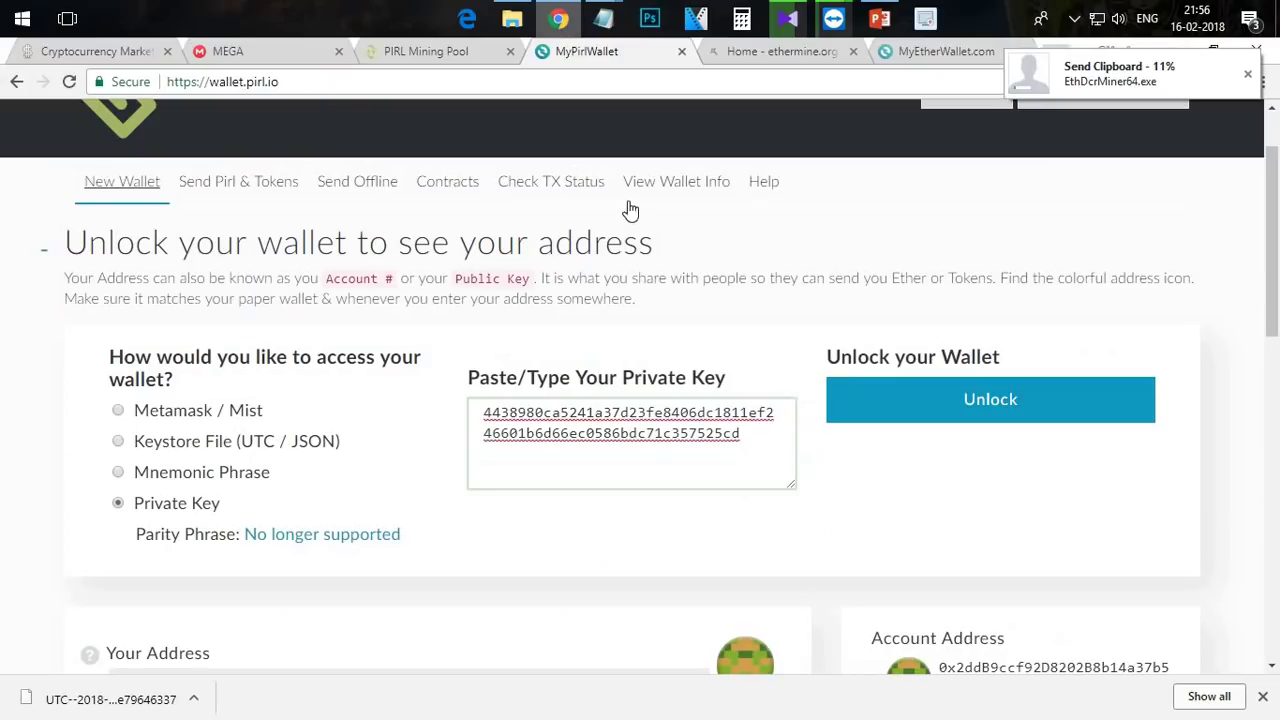
click(520, 55)
click(571, 51)
click(448, 55)
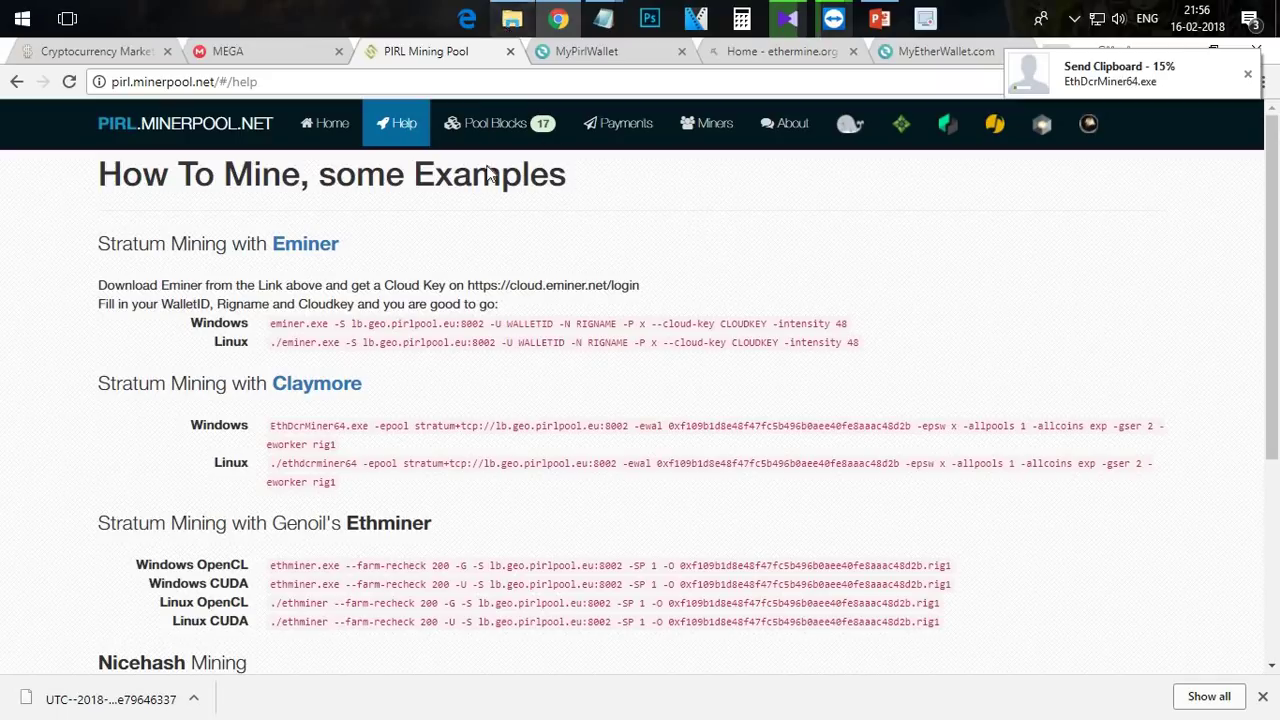
click(506, 30)
double_click(398, 250)
scroll(788, 397, down, 2)
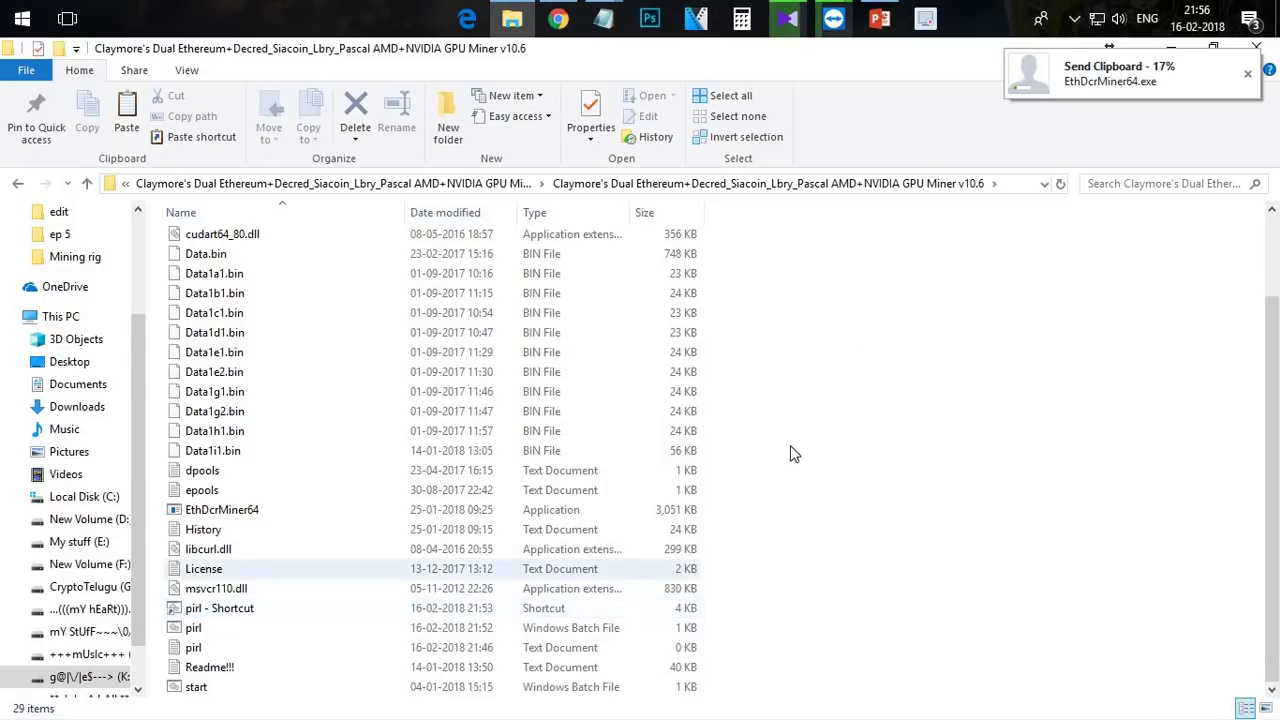
click(787, 22)
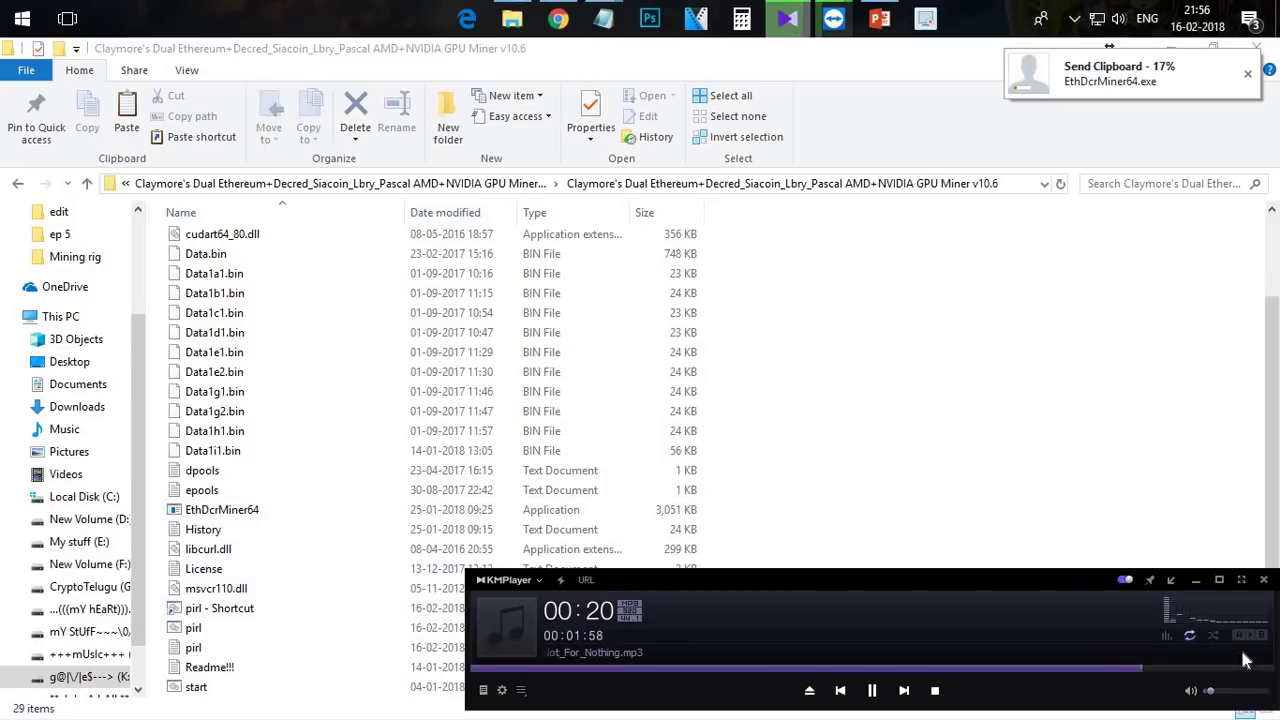
click(835, 18)
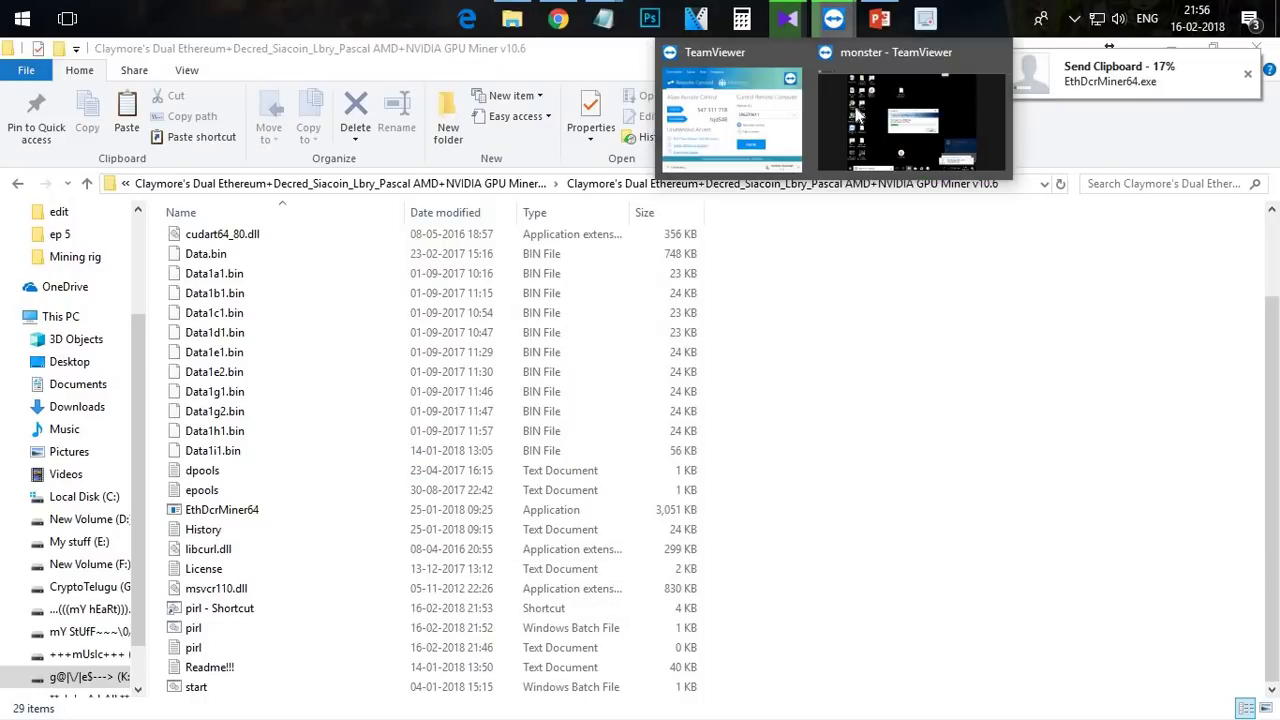
click(858, 100)
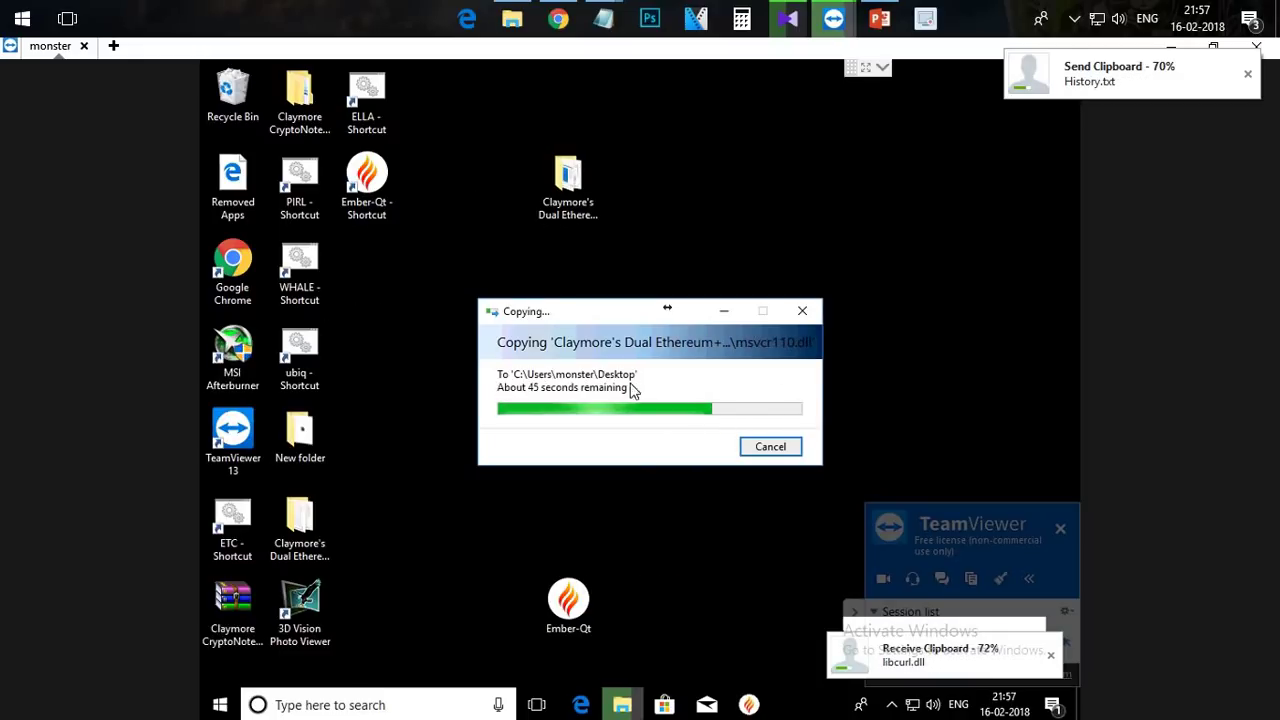
Step: Switch to Chrome, open the minerpool.net home page and examine the pool table's miners, hashrates, prices and yields
click(558, 18)
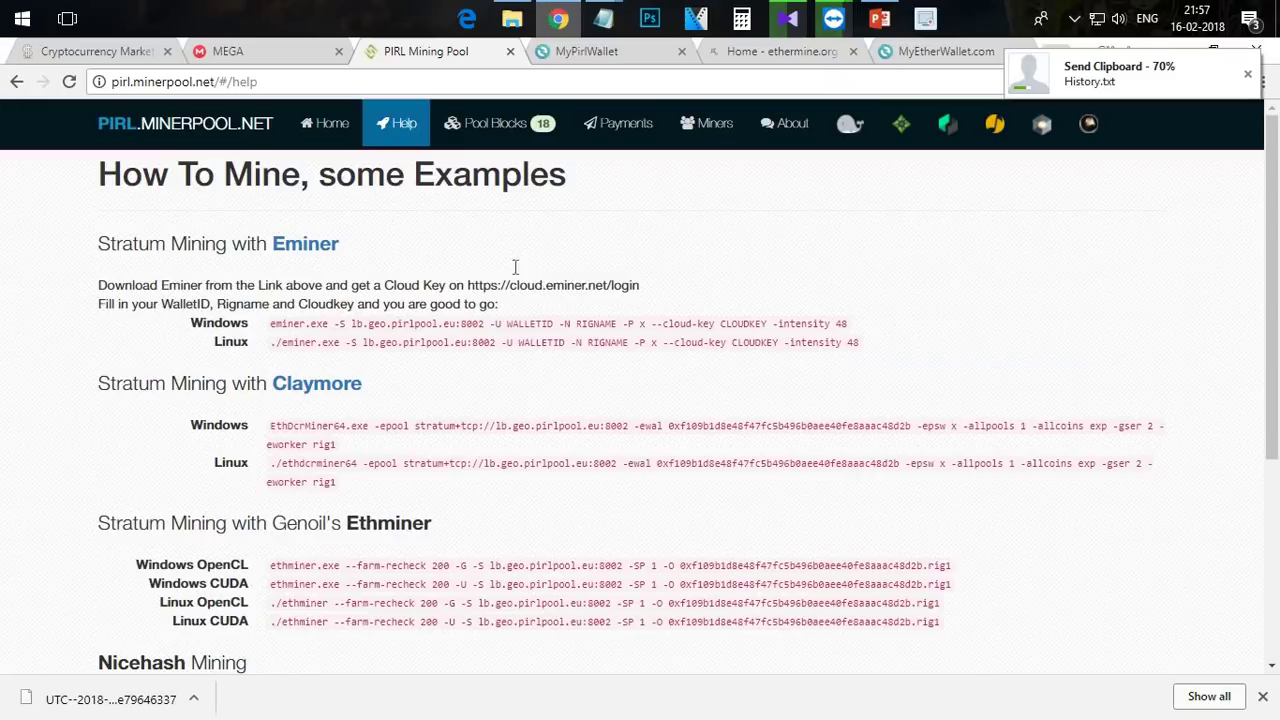
click(176, 126)
scroll(41, 246, down, 10)
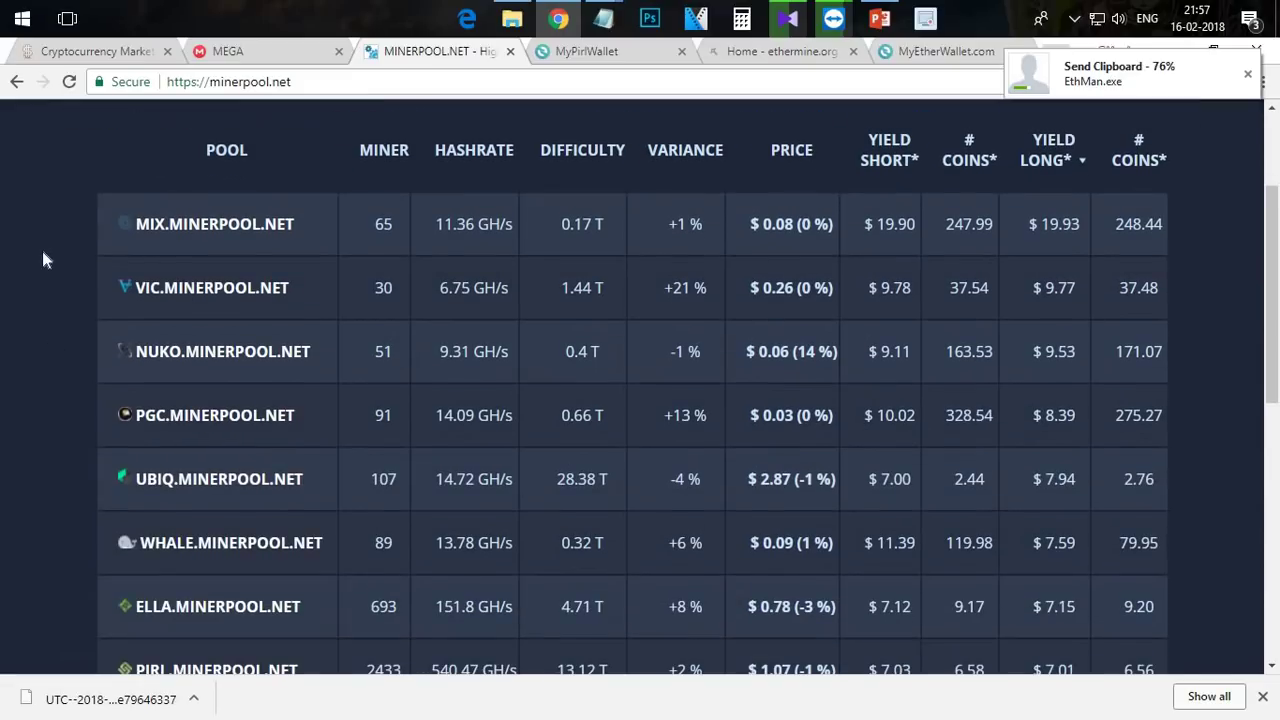
scroll(40, 310, up, 12)
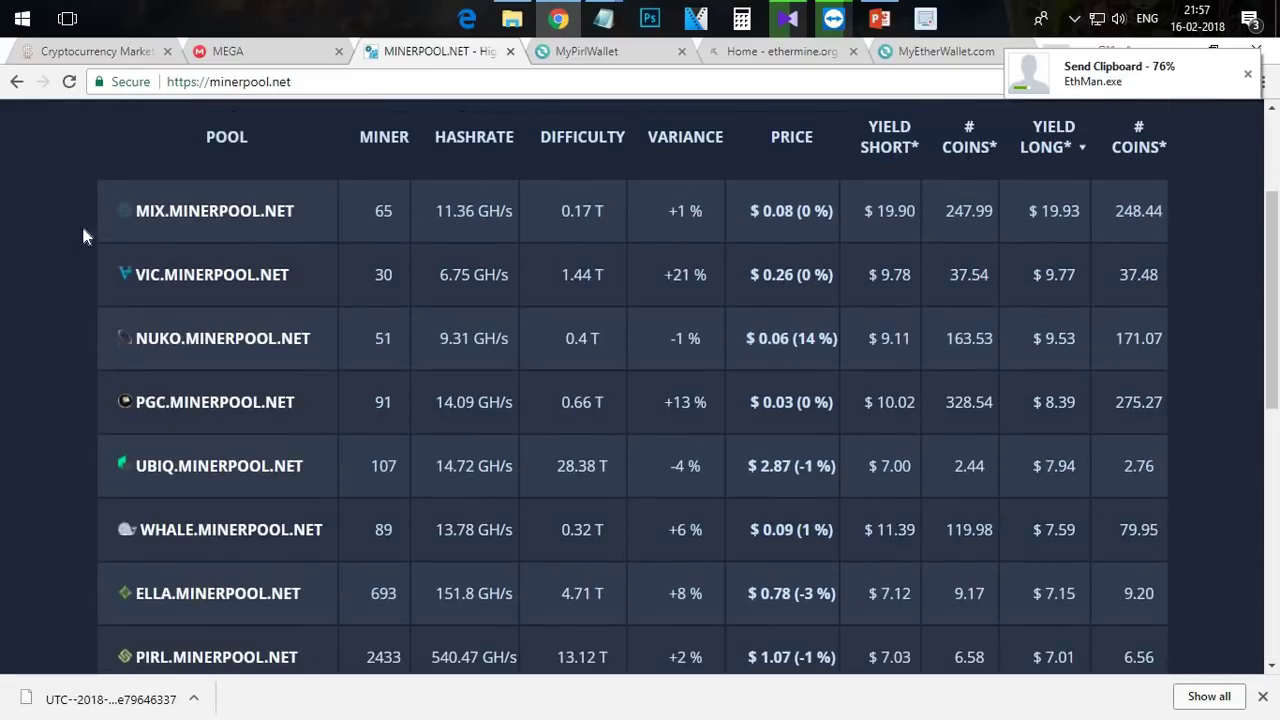
scroll(20, 272, down, 2)
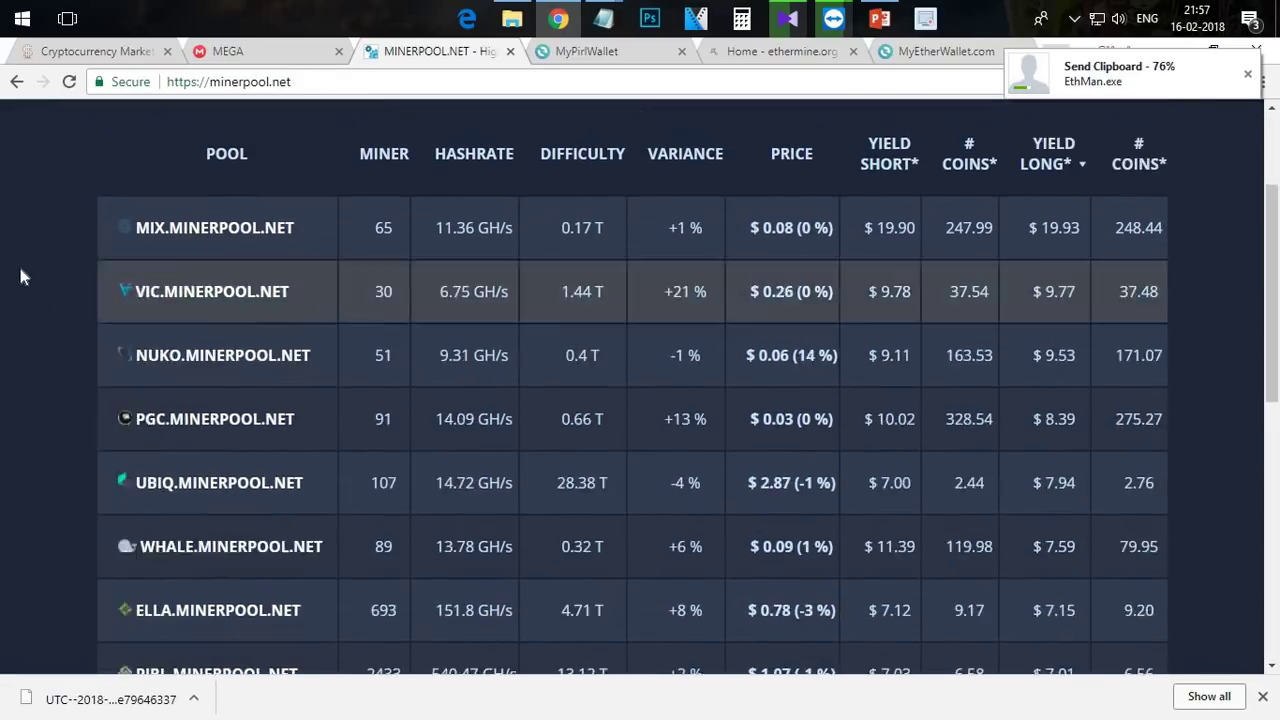
scroll(13, 296, up, 1)
scroll(13, 300, down, 2)
scroll(13, 305, down, 3)
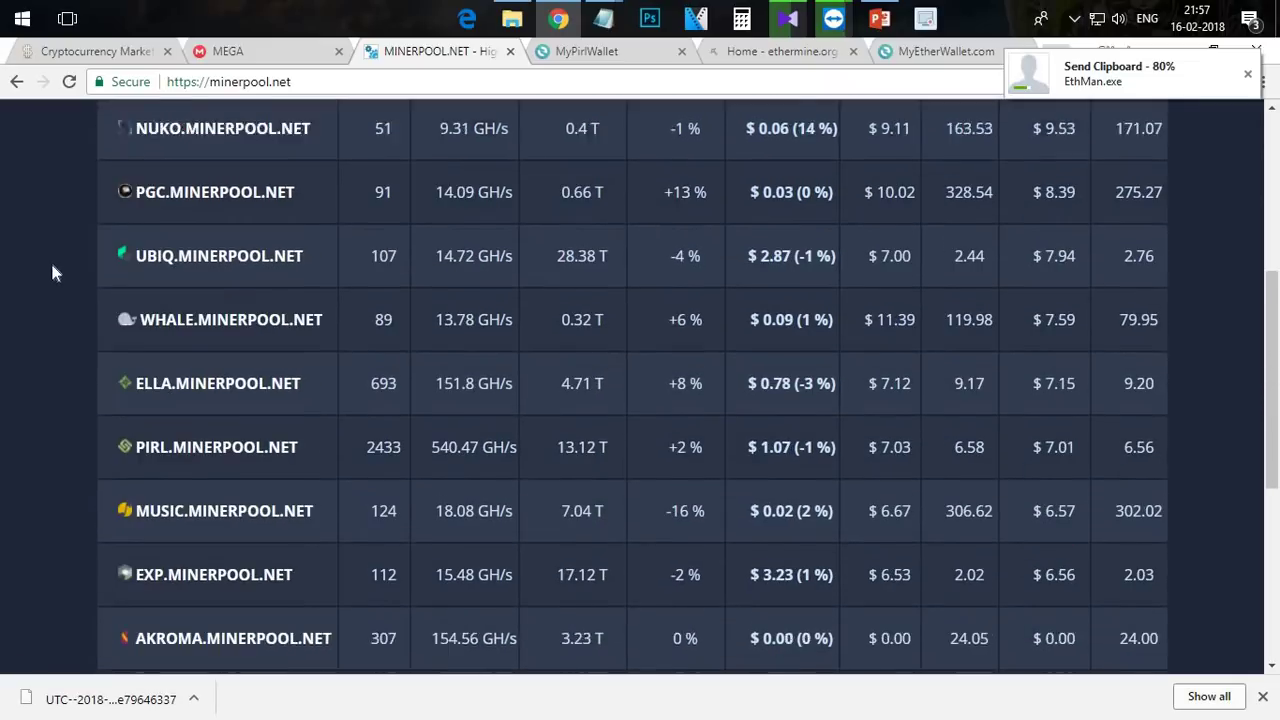
scroll(170, 293, up, 2)
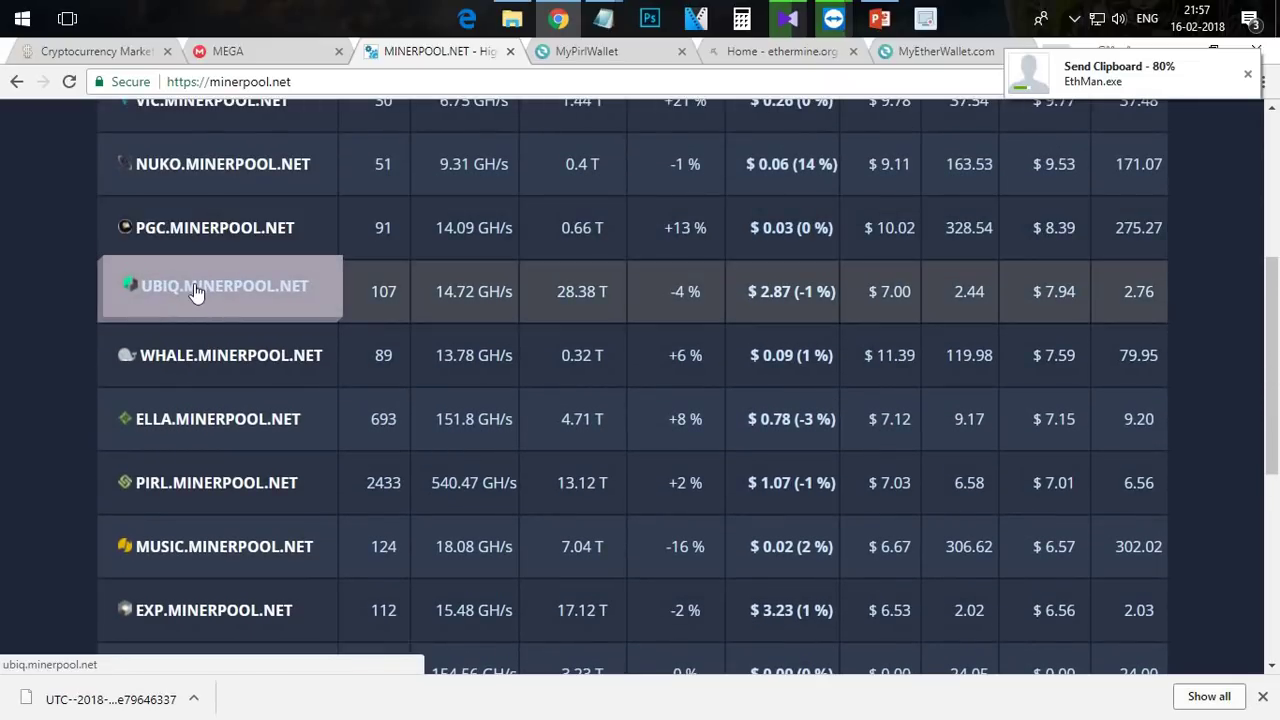
Step: Open the UBIQ pool in a new tab and examine the Claymore and Ethminer commands on its Help page
right_click(194, 286)
click(230, 298)
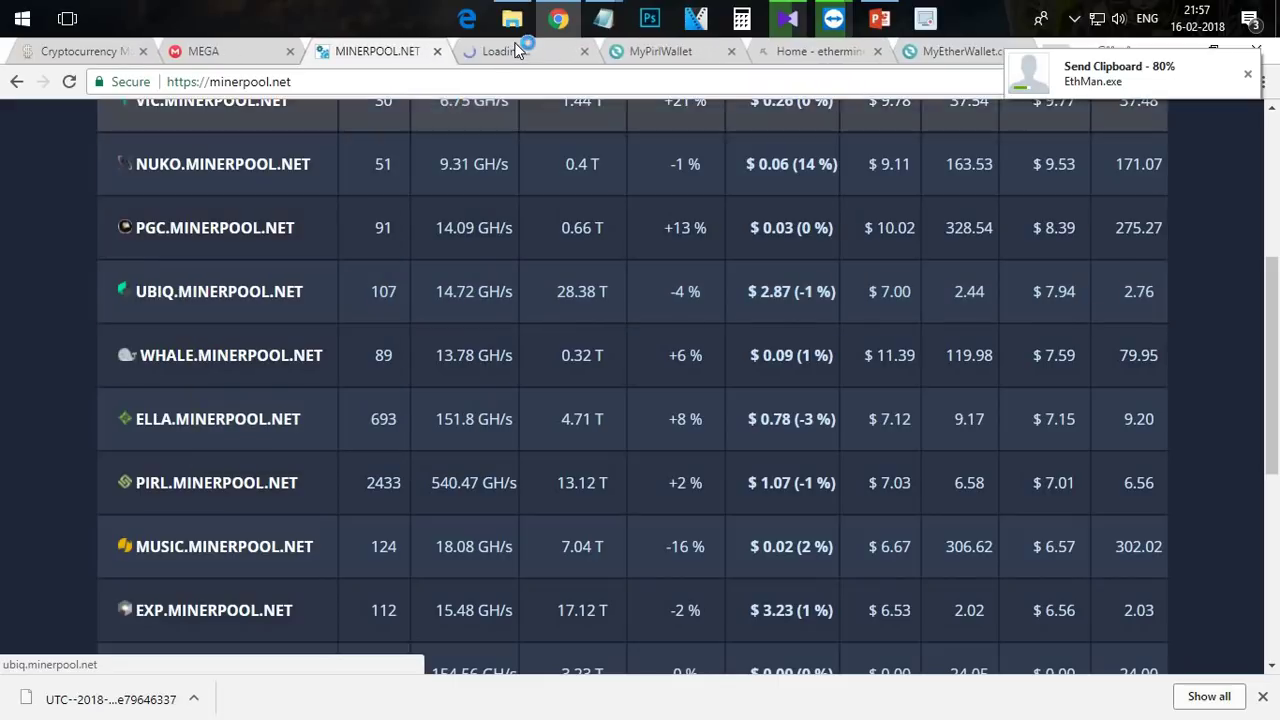
click(515, 52)
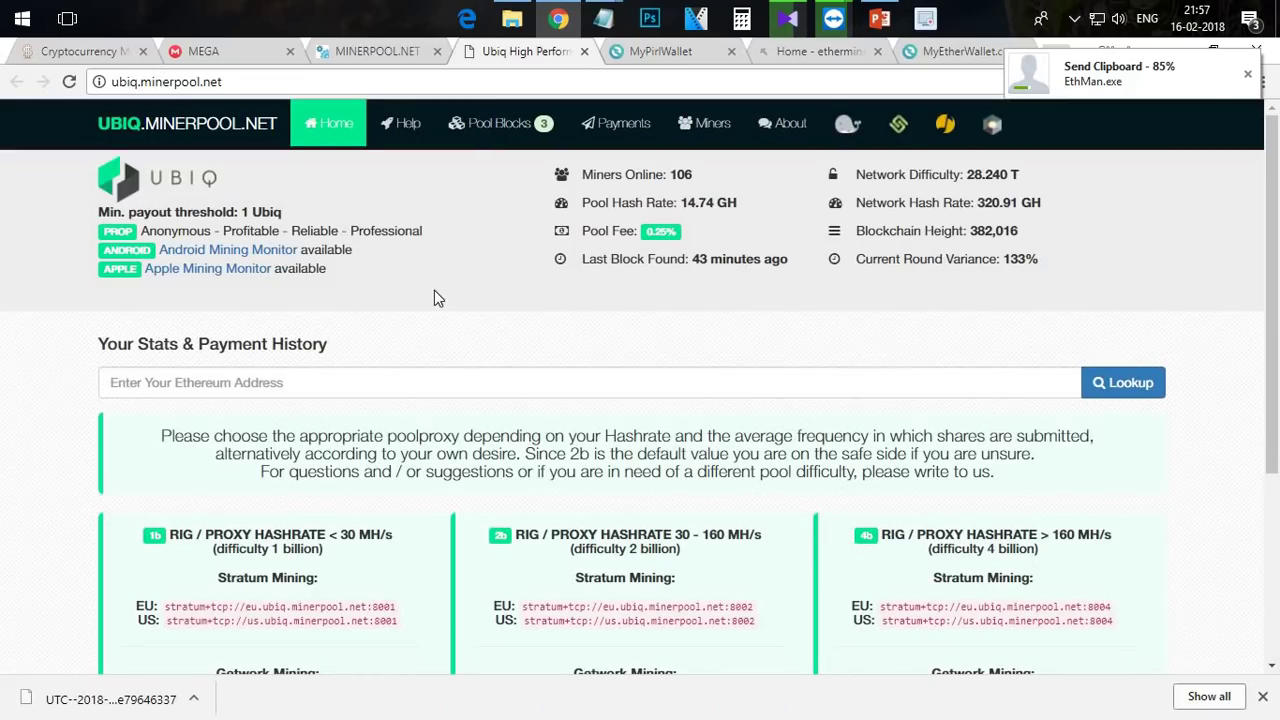
click(397, 130)
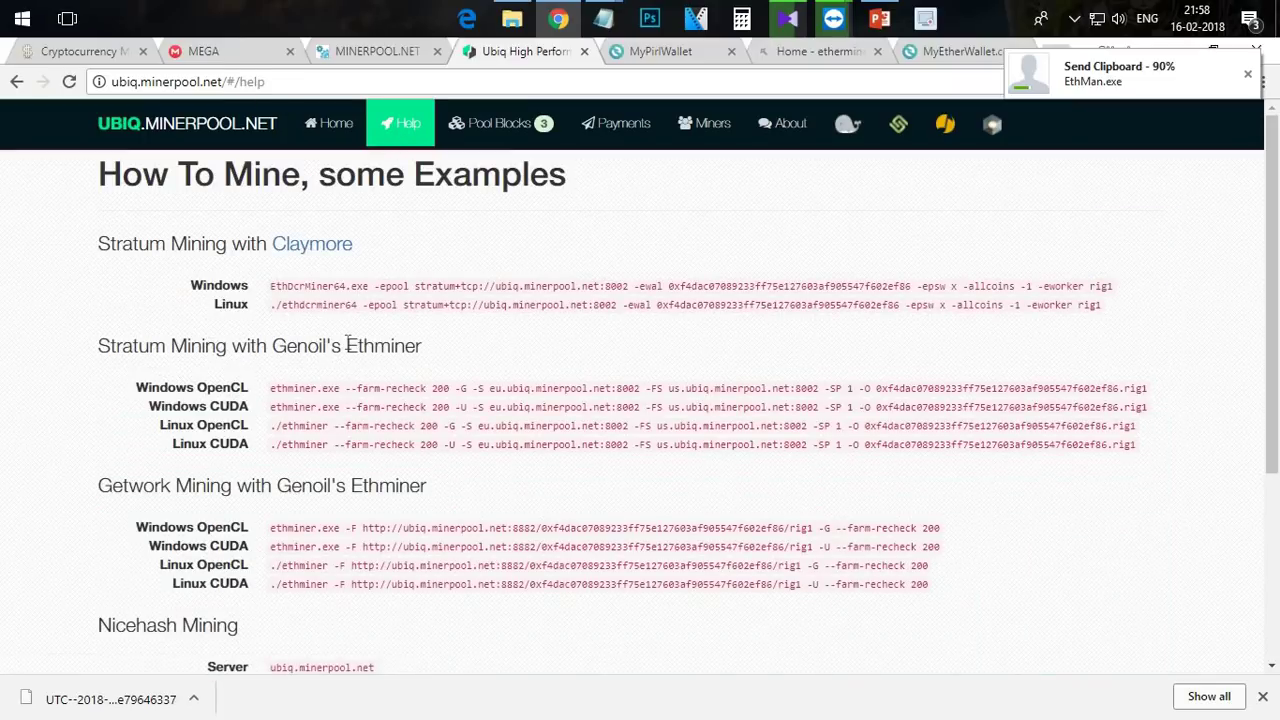
drag(290, 245, 320, 287)
double_click(374, 285)
click(279, 393)
double_click(305, 388)
click(394, 366)
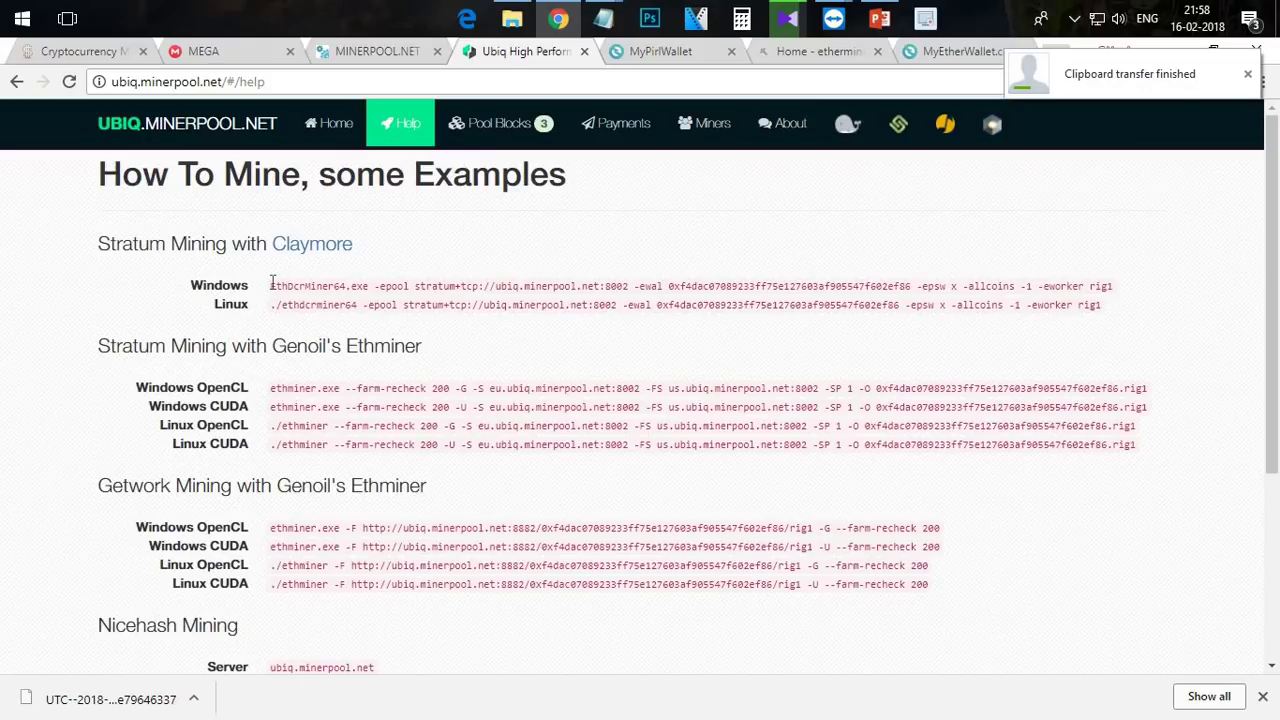
Step: Copy the Windows Claymore command from the Ubiq examples, highlight its wallet address, and close the Ubiq tab
drag(270, 285, 1023, 286)
right_click(992, 285)
click(992, 291)
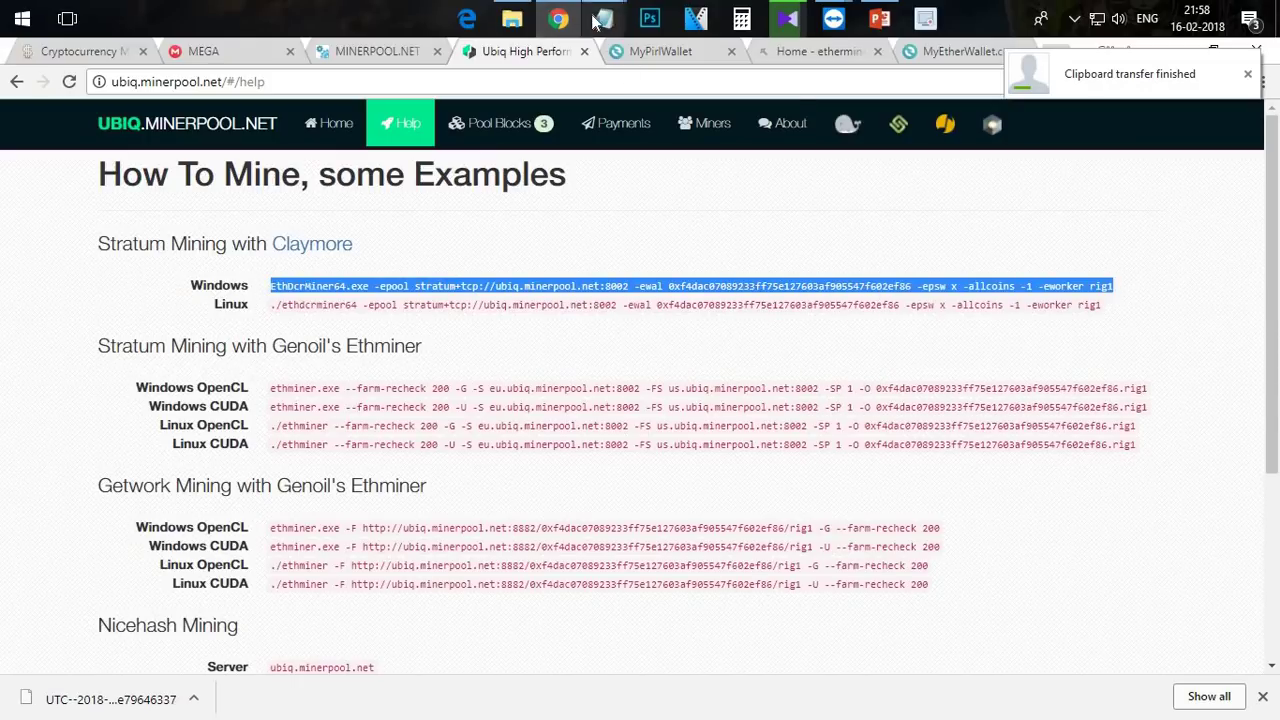
click(603, 18)
click(828, 278)
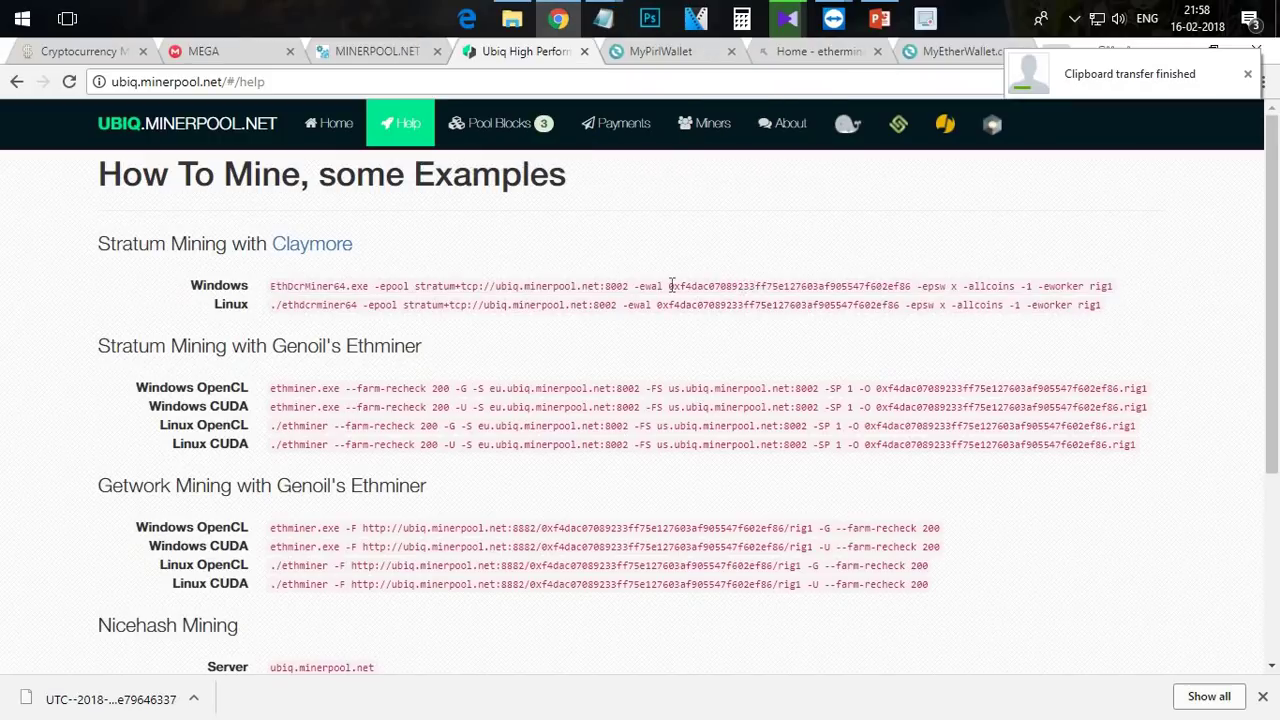
drag(668, 286, 911, 286)
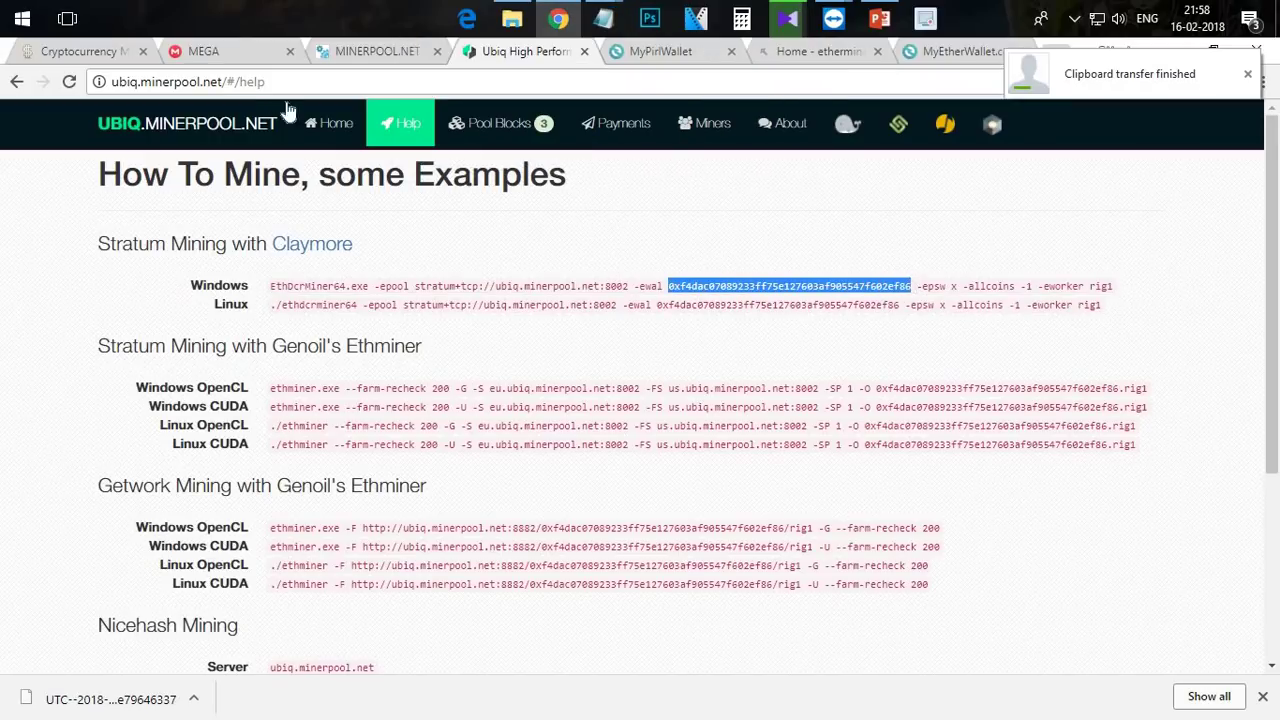
click(783, 245)
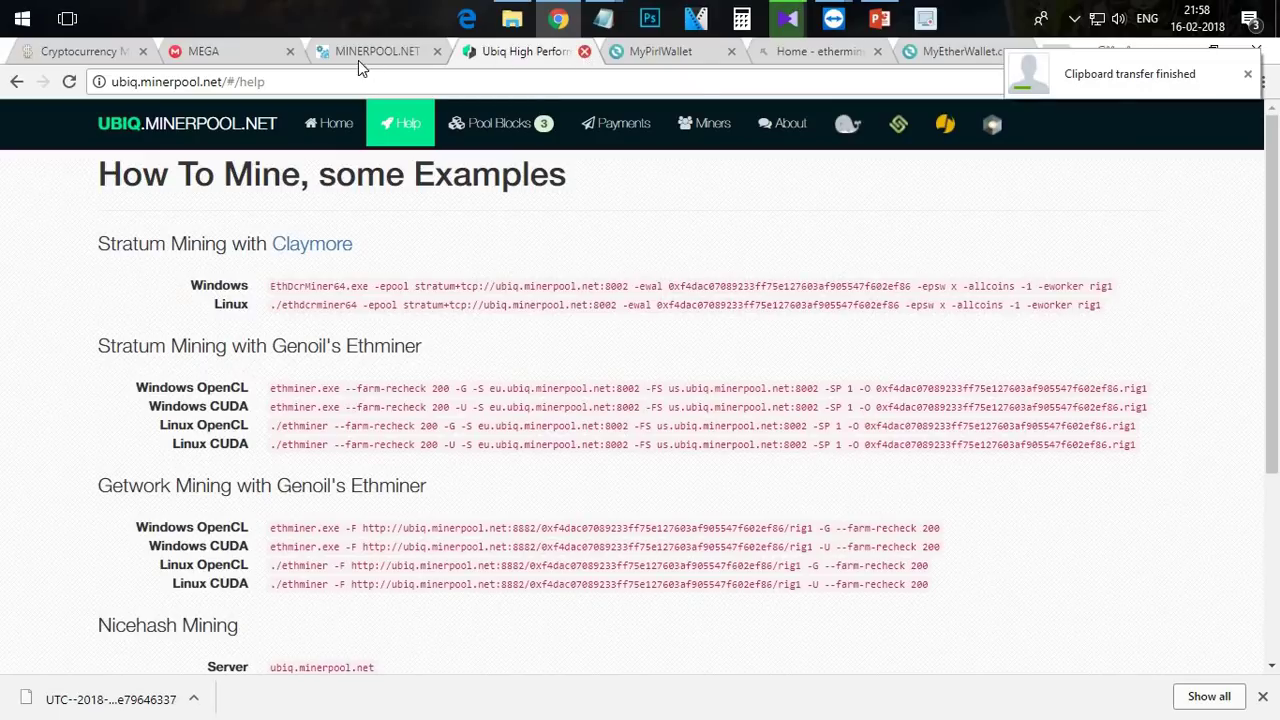
key(ctrl+w)
Step: Open the WHALE pool from the minerpool.net list in a new tab and close that tab again
scroll(33, 273, down, 1)
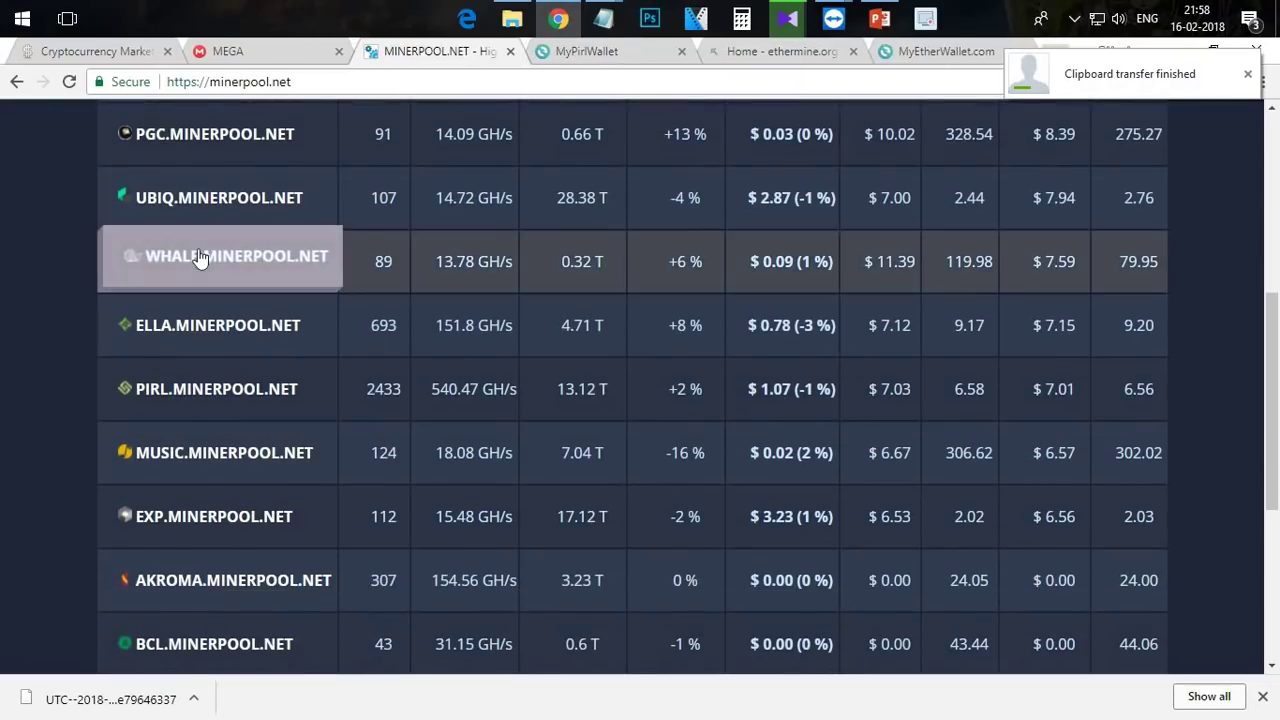
right_click(235, 260)
click(262, 263)
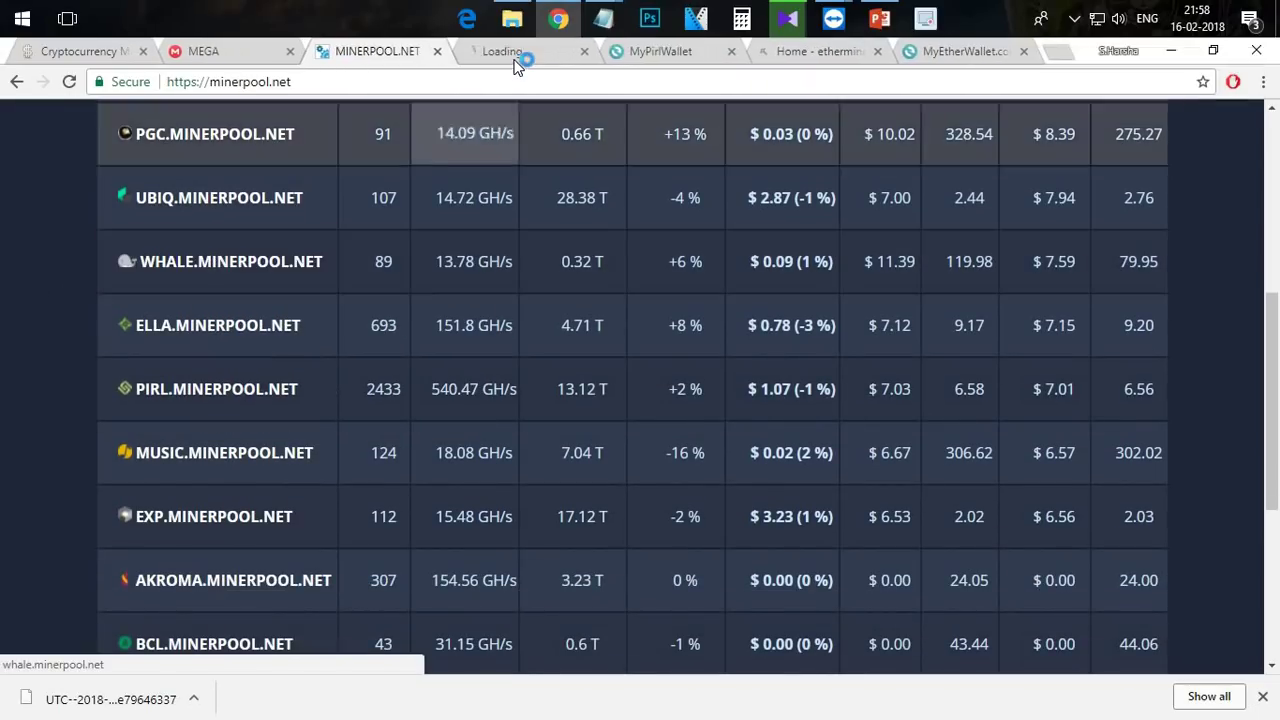
click(515, 51)
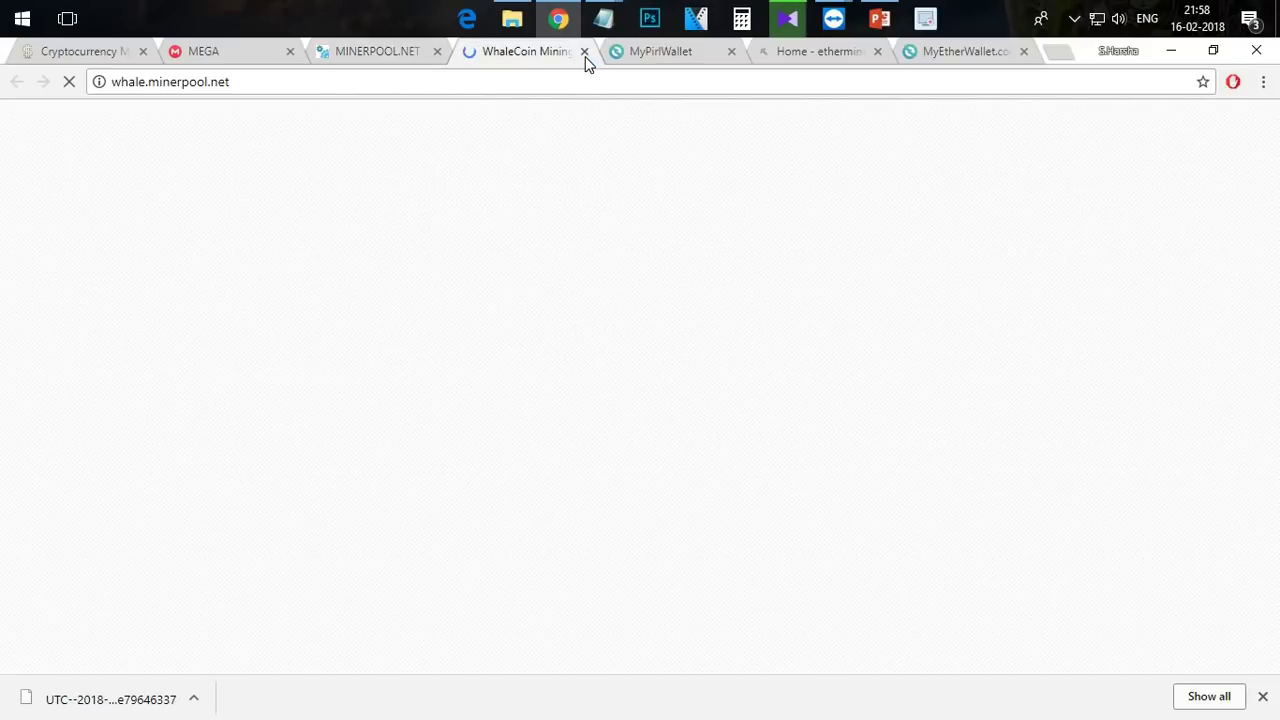
key(ctrl+w)
Step: Look through the remaining pools in the minerpool.net list and return to the MyPirlWallet page
mouse_move(214, 334)
mouse_down()
mouse_move(230, 370)
mouse_move(215, 385)
mouse_move(210, 343)
mouse_up()
scroll(210, 343, down, 1)
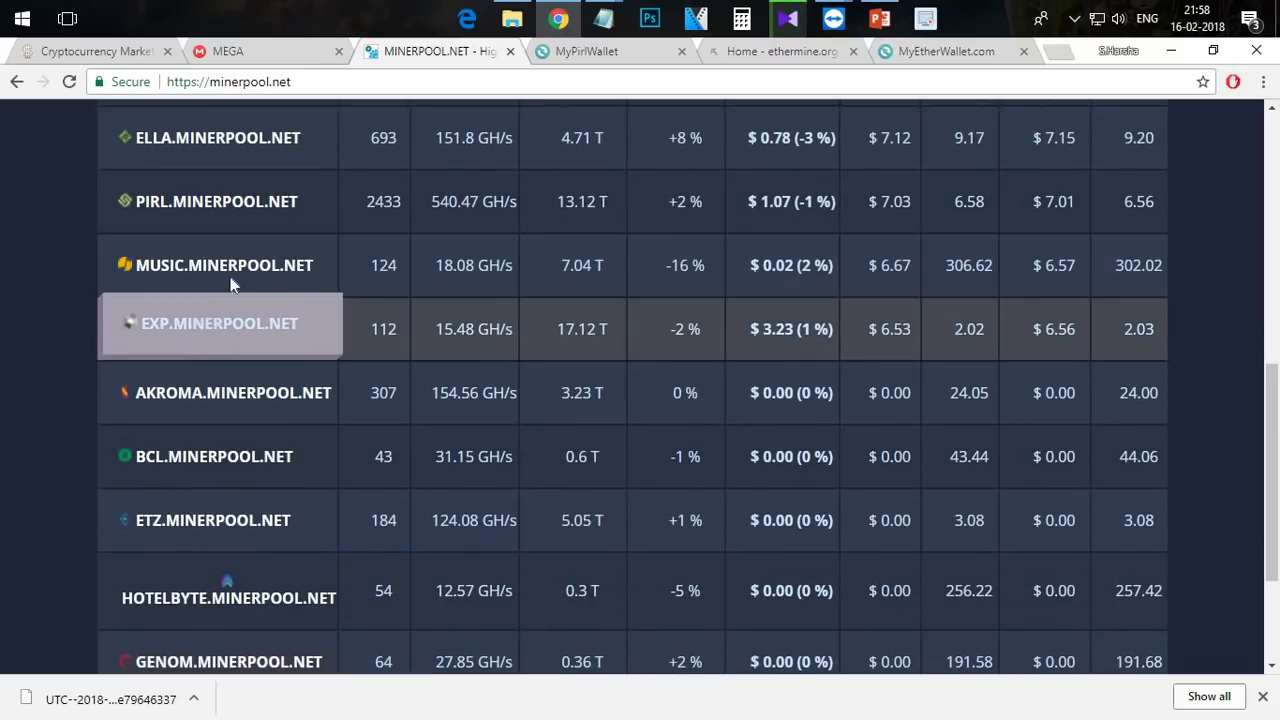
scroll(238, 343, down, 1)
scroll(236, 340, down, 6)
scroll(232, 336, down, 2)
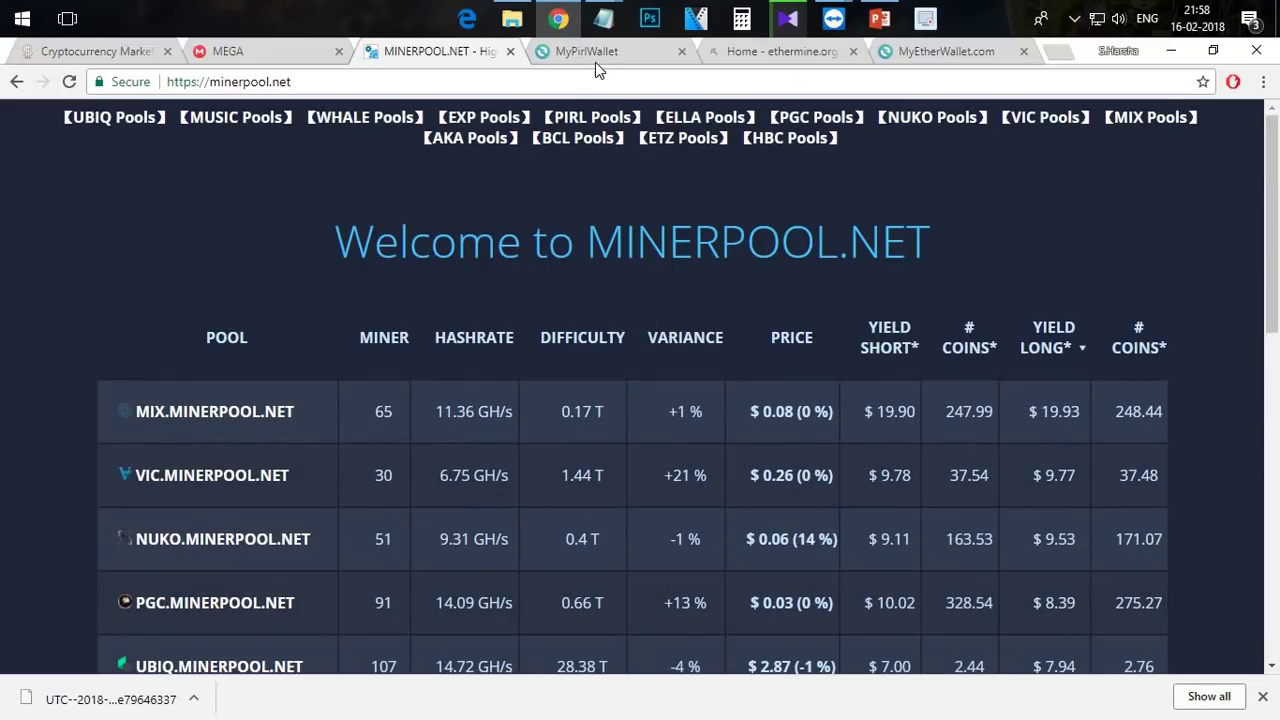
click(595, 62)
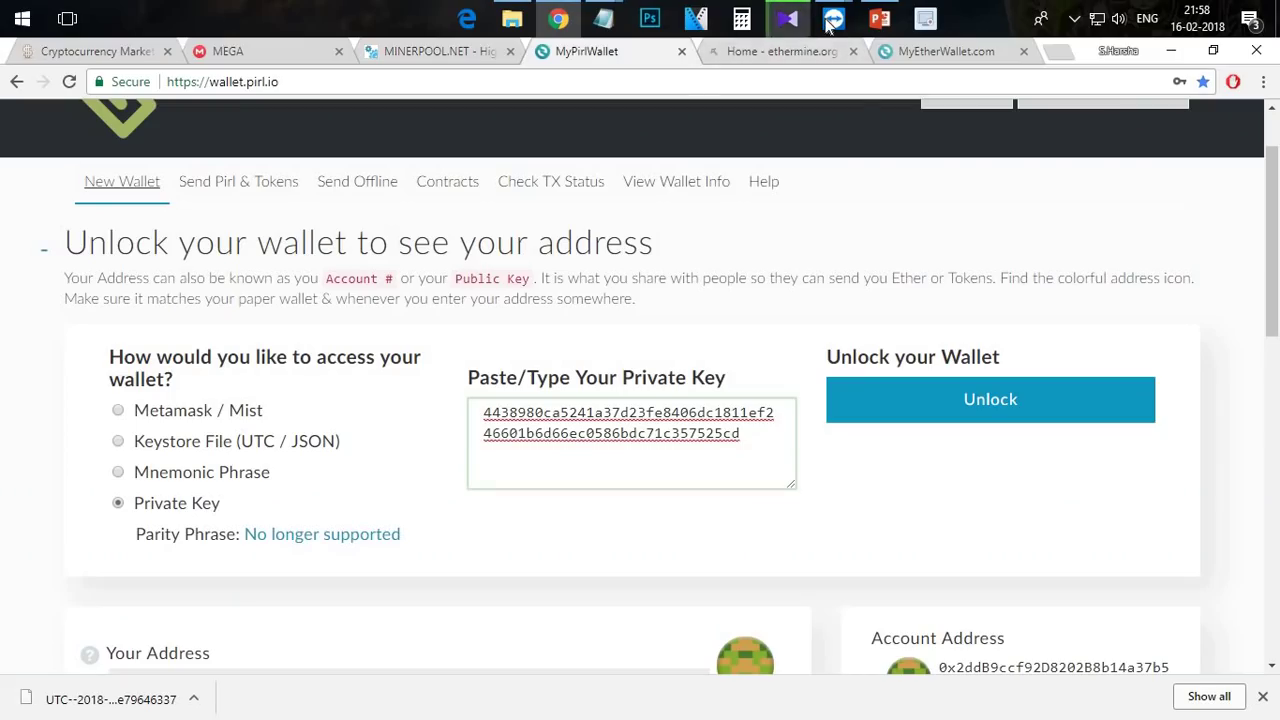
Step: Switch to the remote rig in TeamViewer and open Computer Management for This PC from a File Explorer window
mouse_move(830, 22)
click(840, 165)
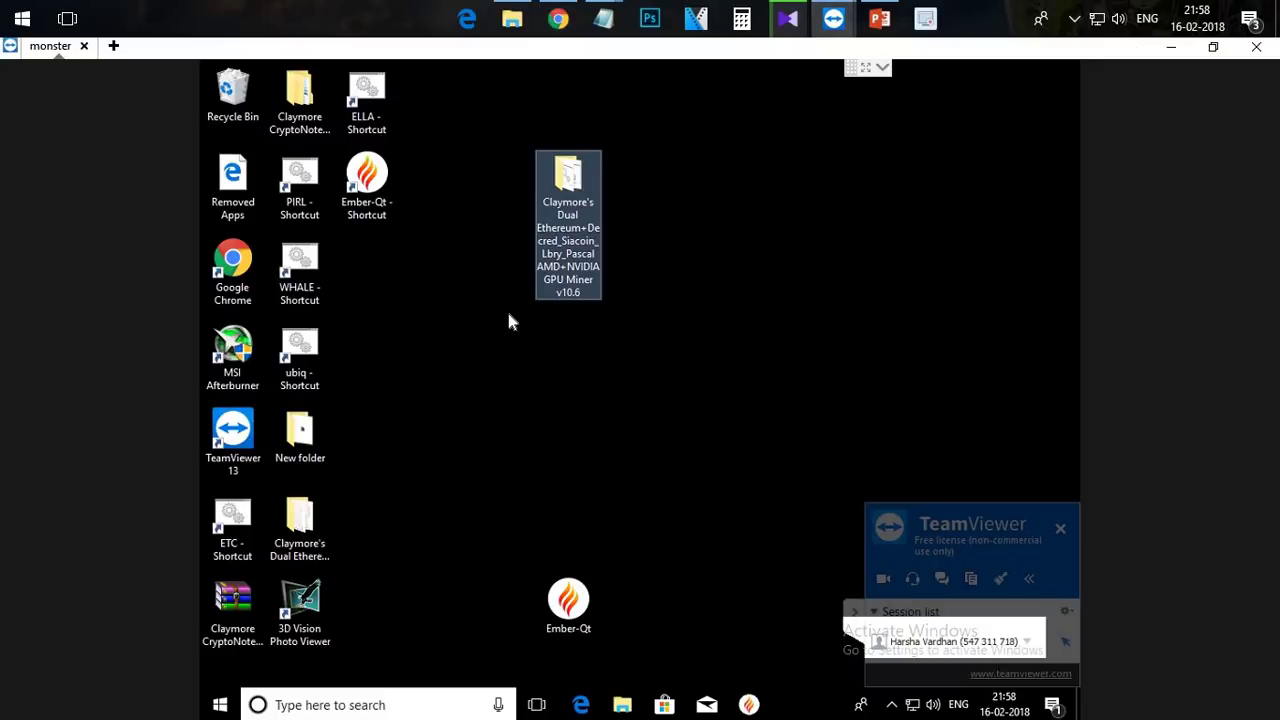
click(703, 212)
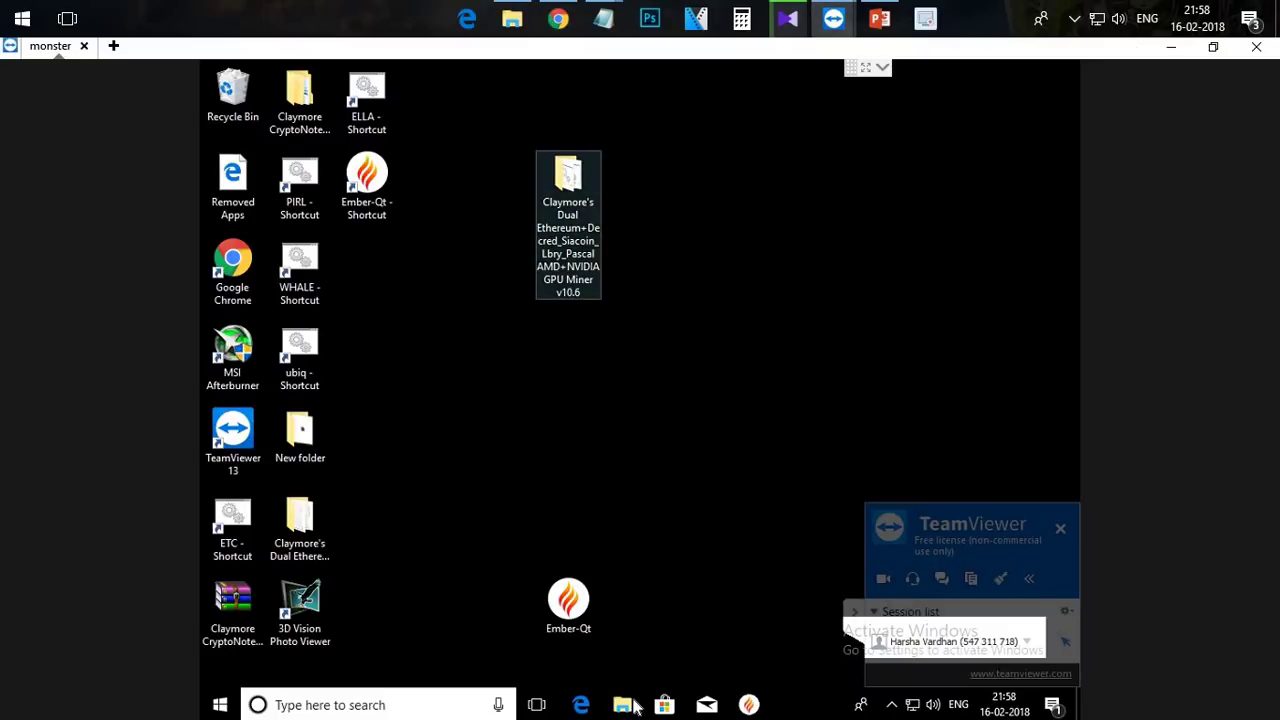
key(super+e)
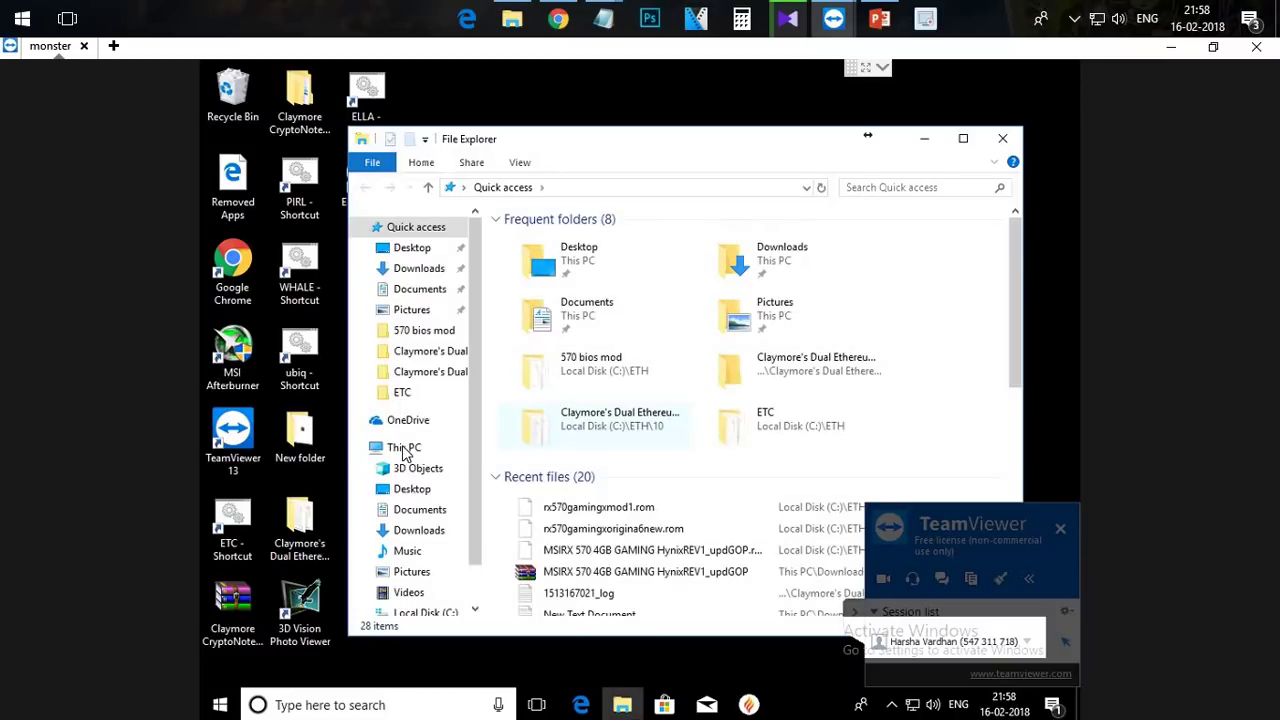
right_click(404, 450)
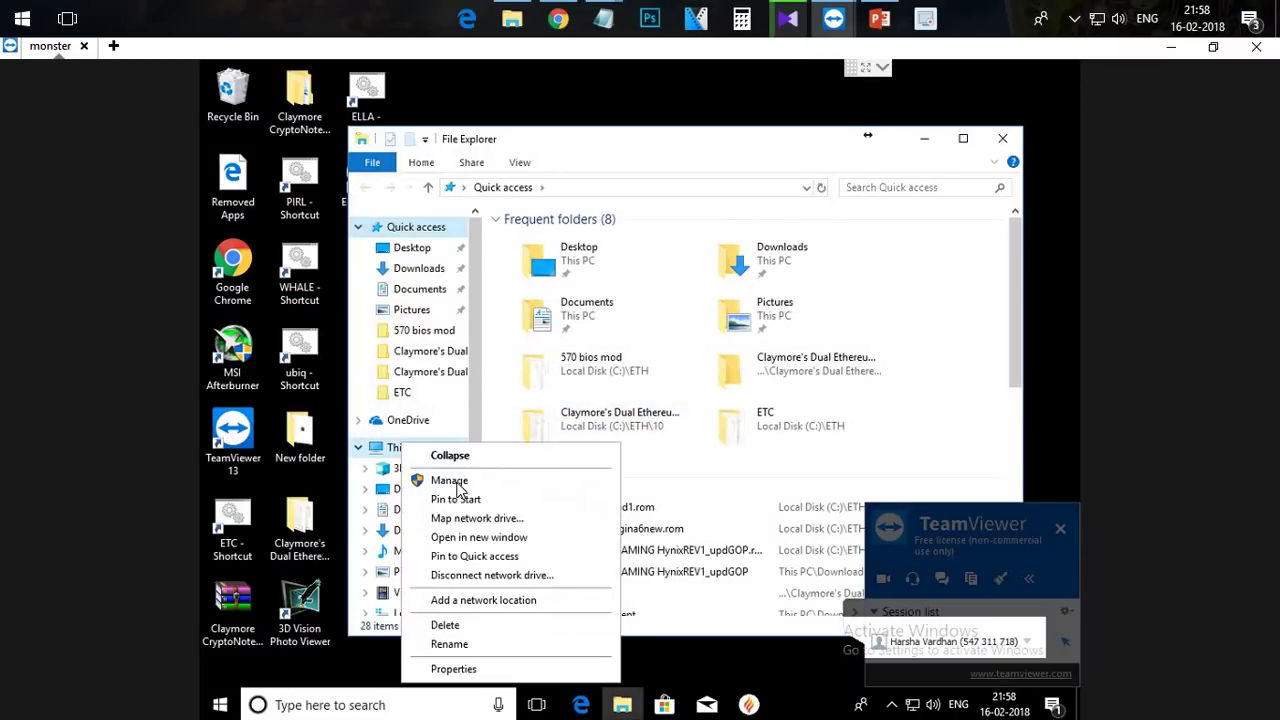
click(537, 380)
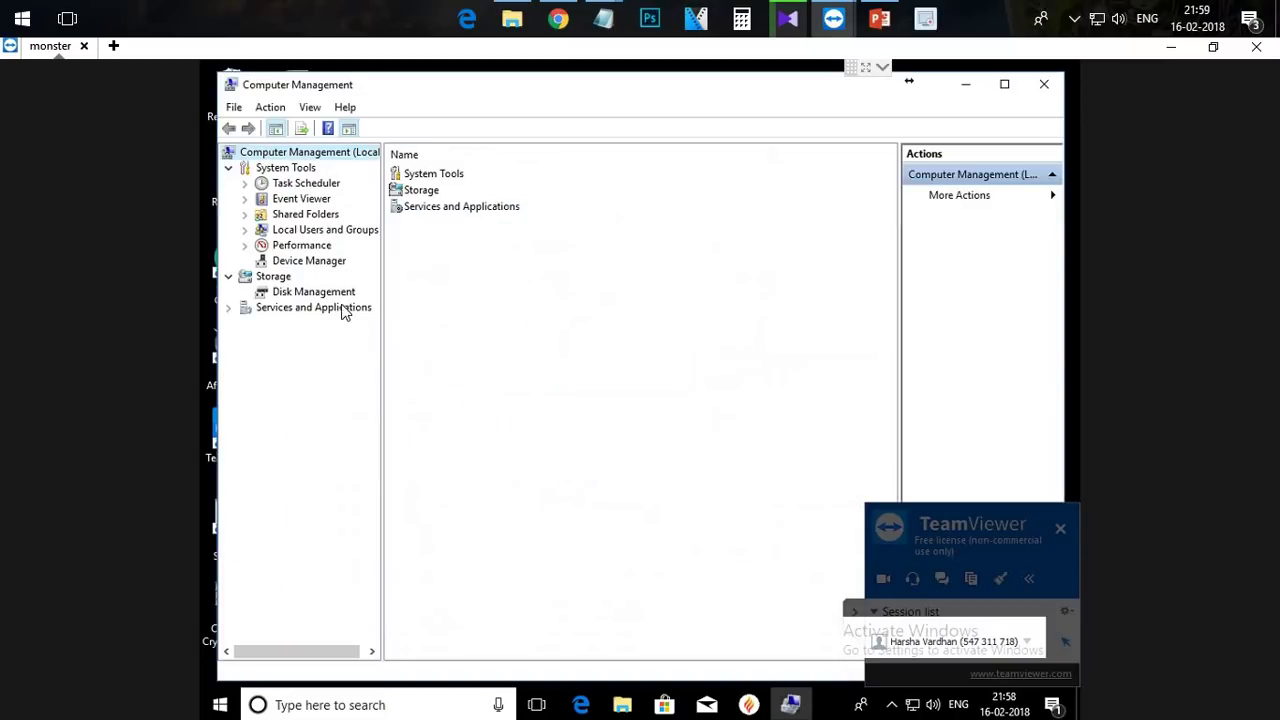
Step: Inspect the graphics cards listed under Display adapters in Device Manager, and close Computer Management and File Explorer
click(328, 264)
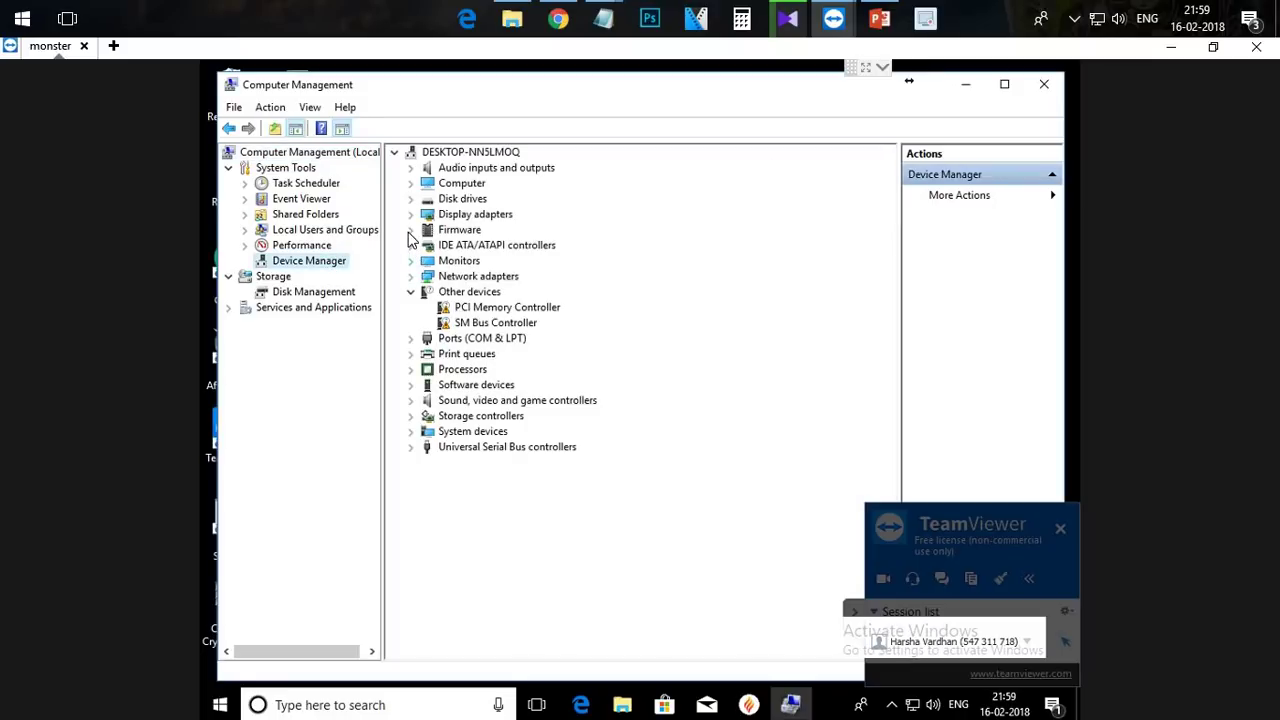
click(411, 216)
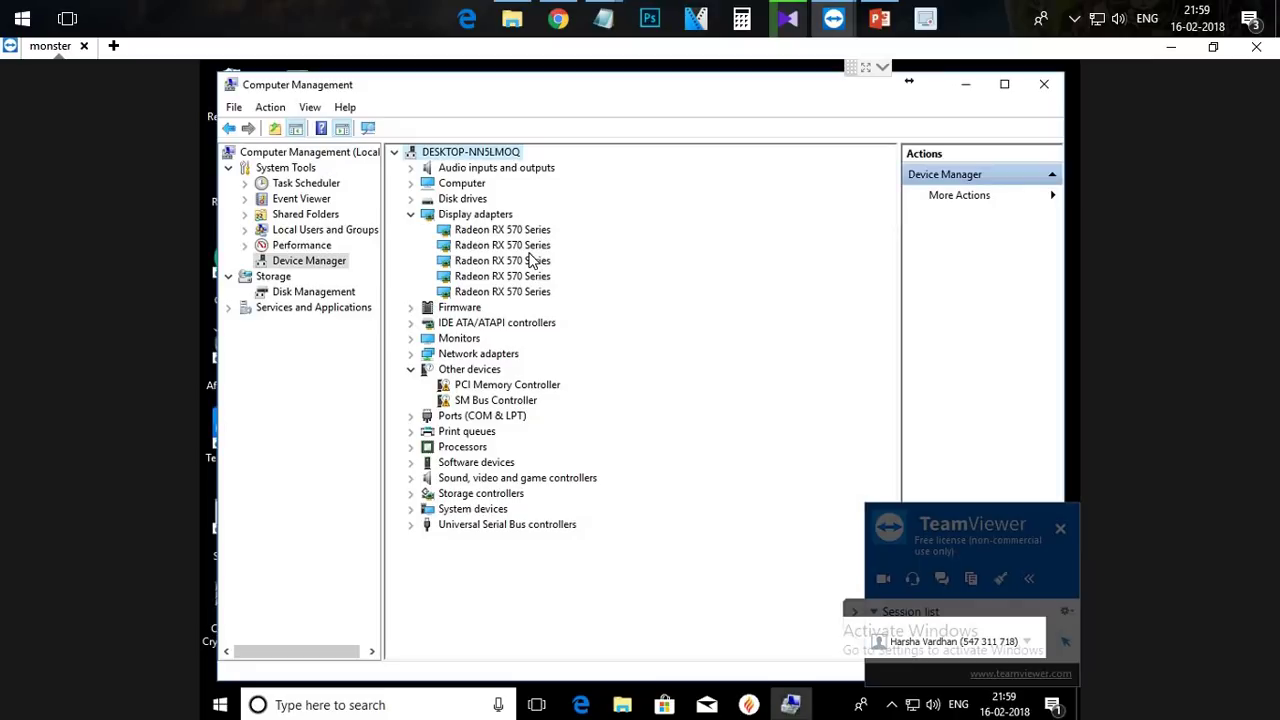
click(1045, 88)
click(1006, 135)
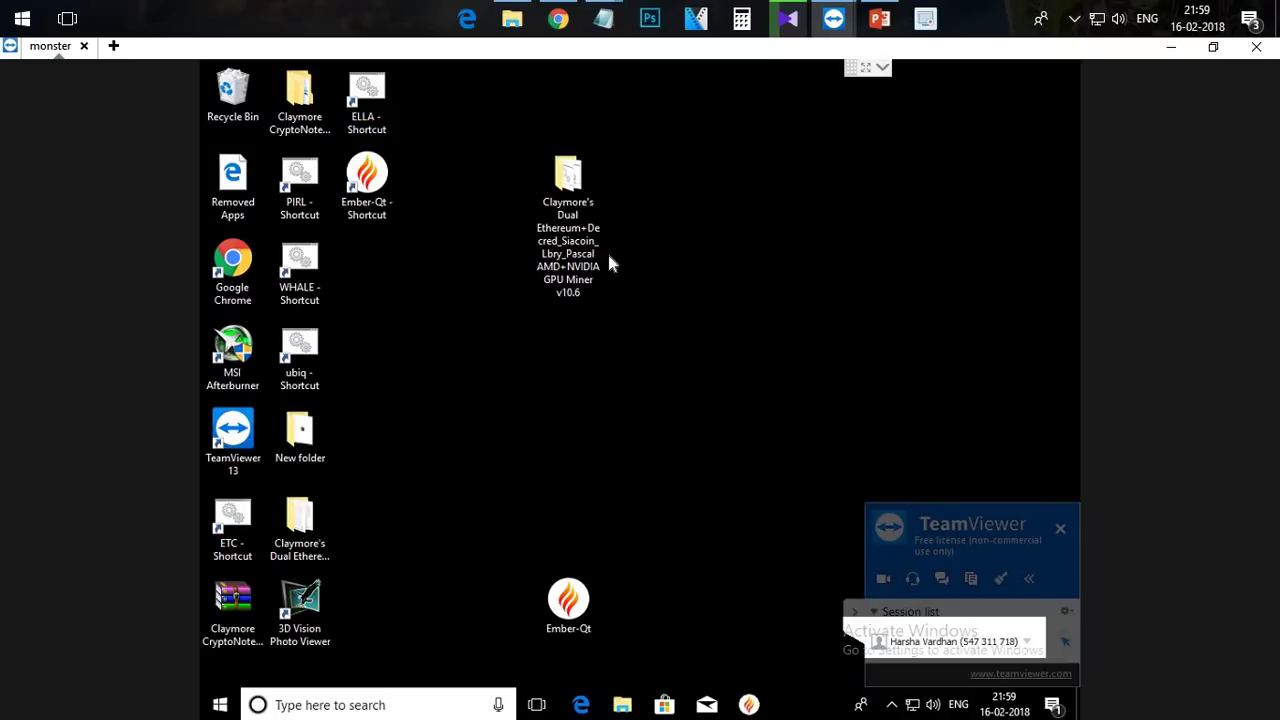
Step: Open the Claymore's Dual Ethereum v10.6 folder on the rig's desktop and run the pirl Windows batch file
double_click(570, 207)
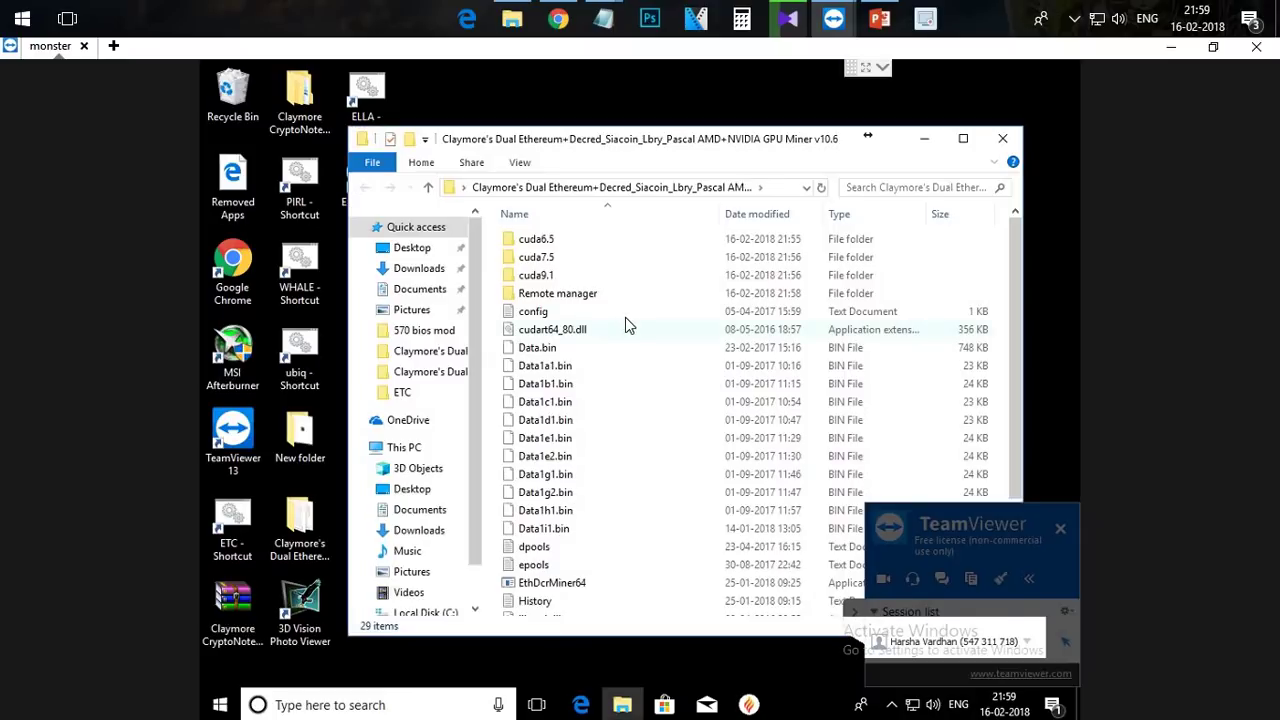
scroll(630, 330, down, 3)
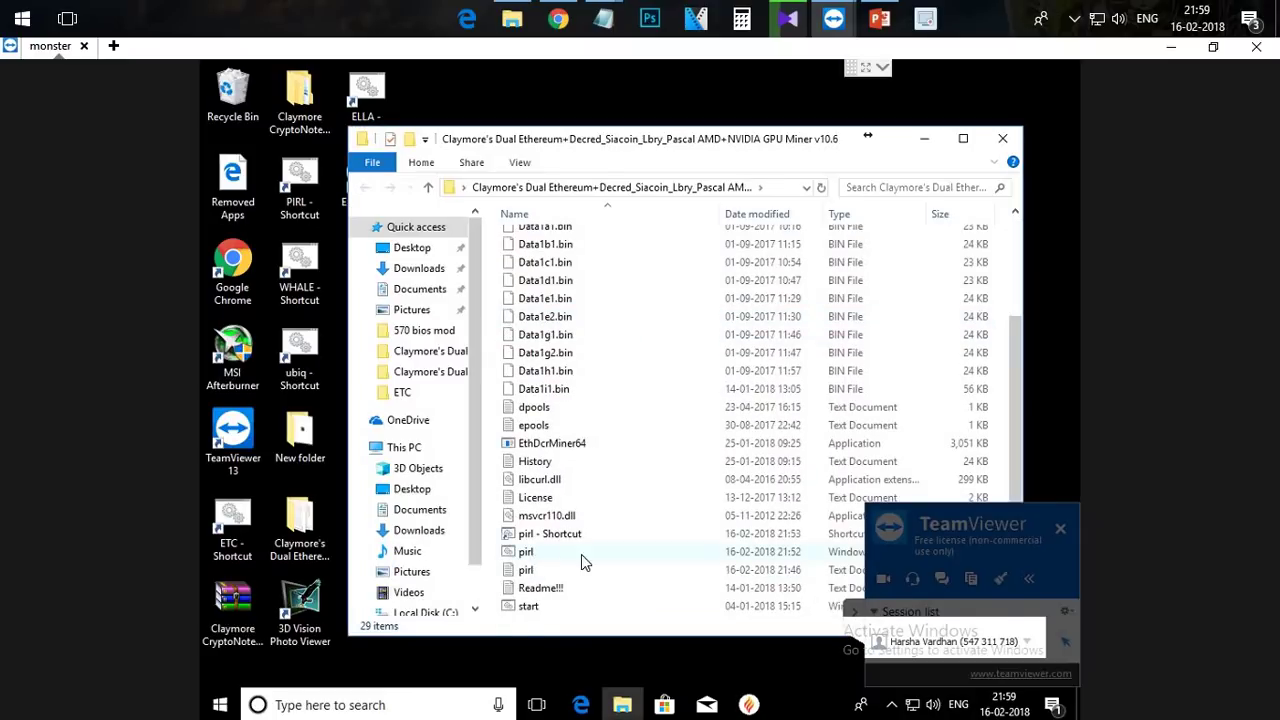
click(560, 551)
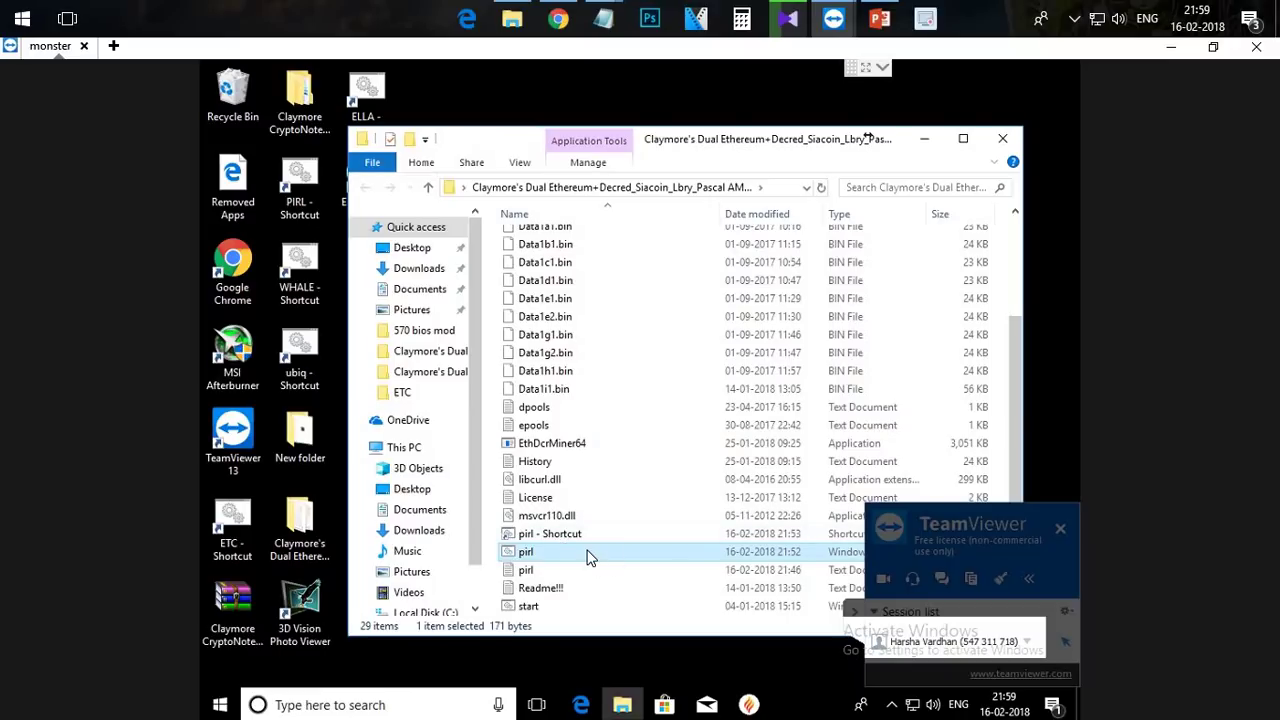
double_click(547, 553)
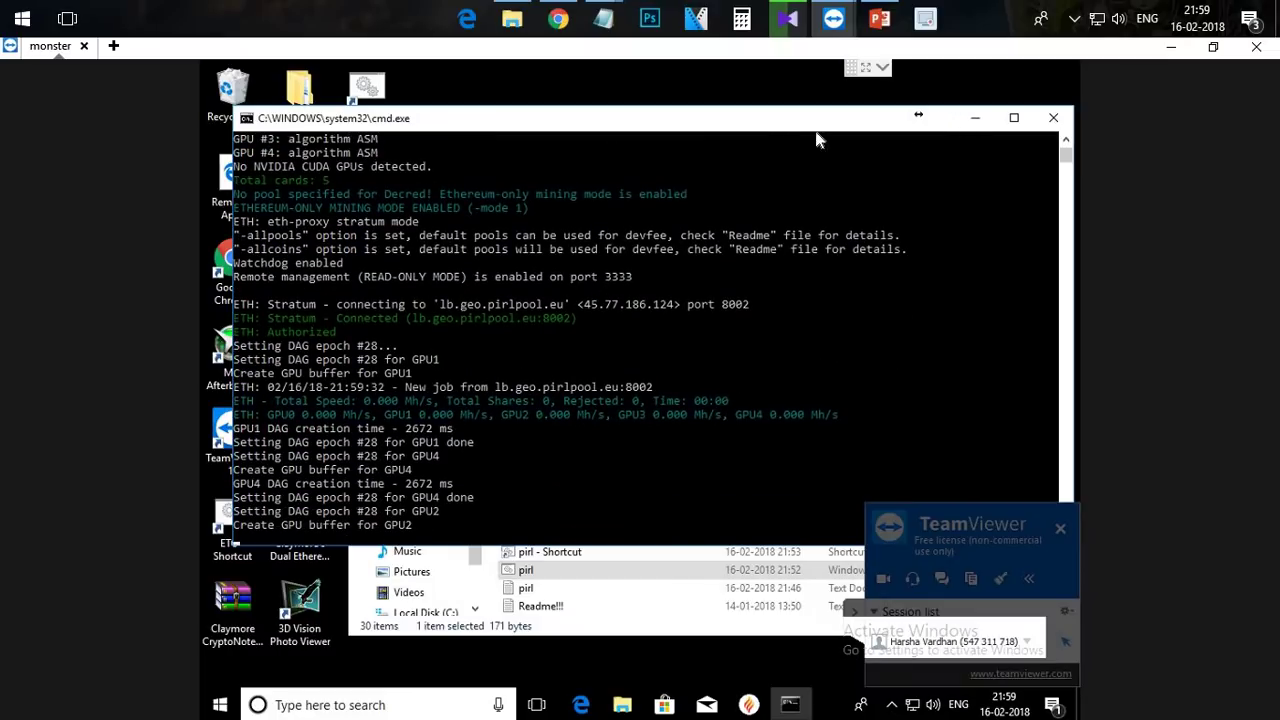
Step: Snap the miner's console to the right half of the remote desktop and minimize the Claymore folder window
drag(751, 126, 1131, 143)
drag(975, 160, 1078, 145)
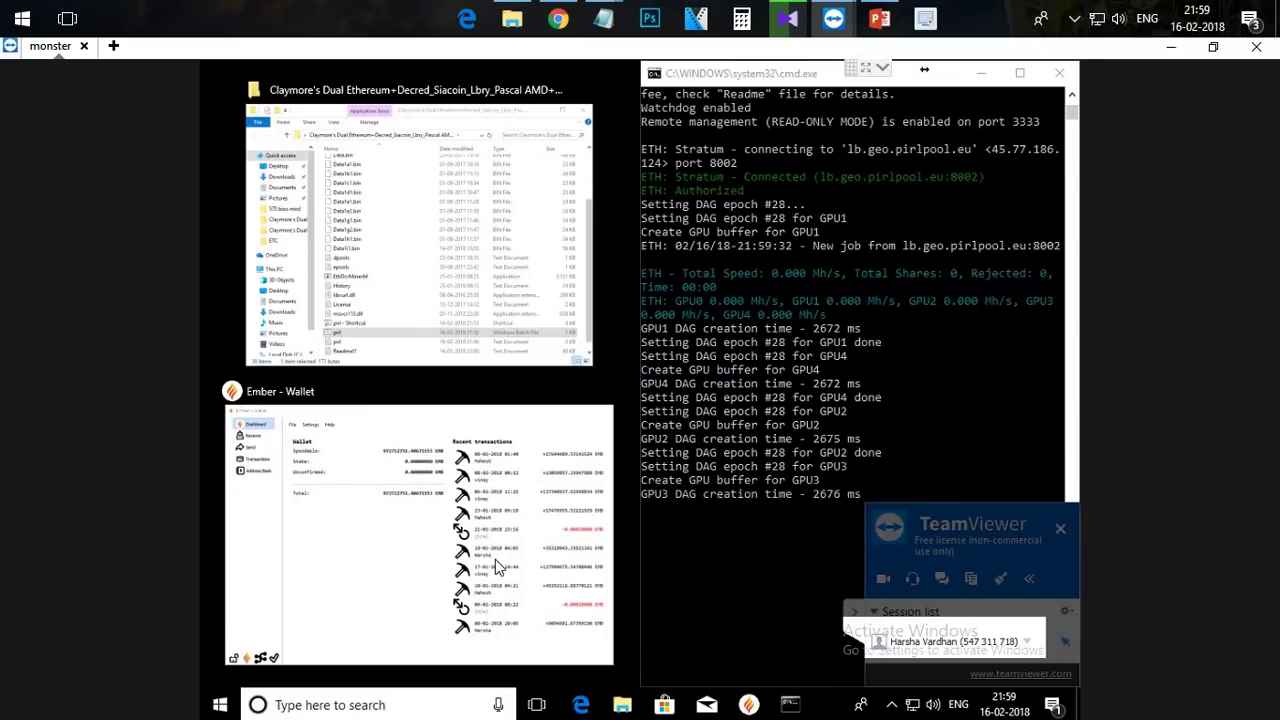
click(470, 350)
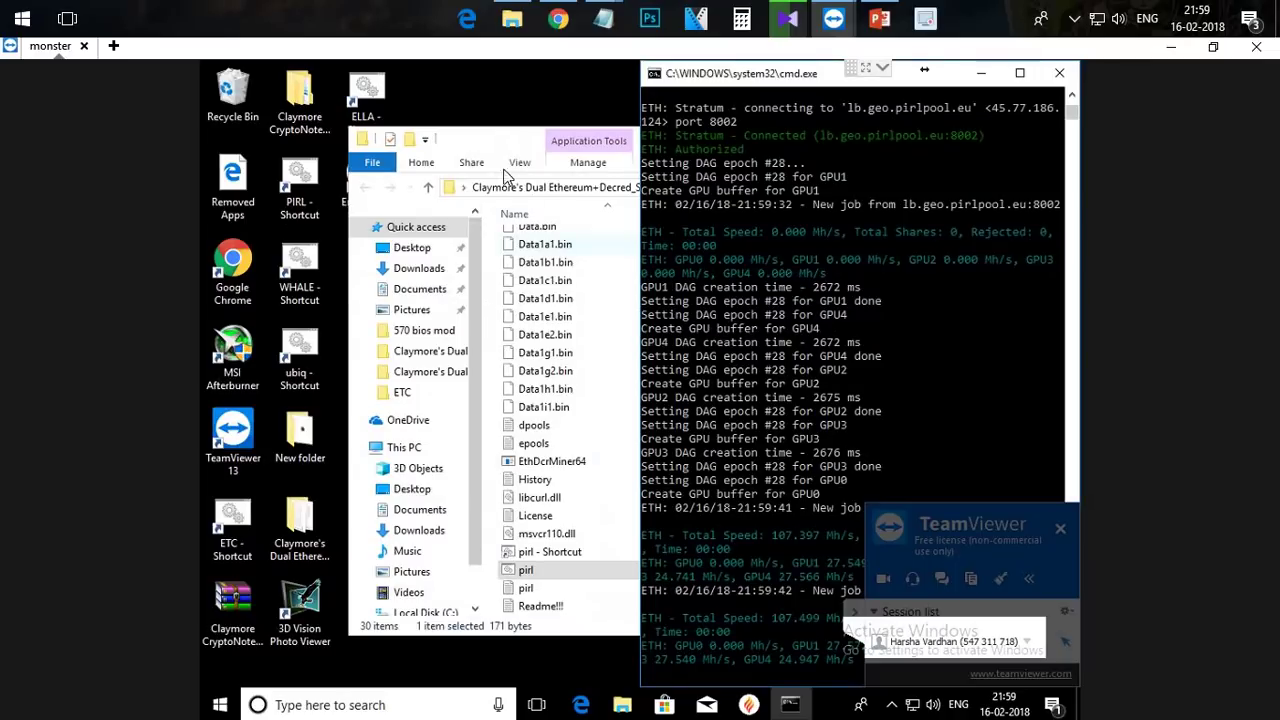
click(535, 155)
click(924, 140)
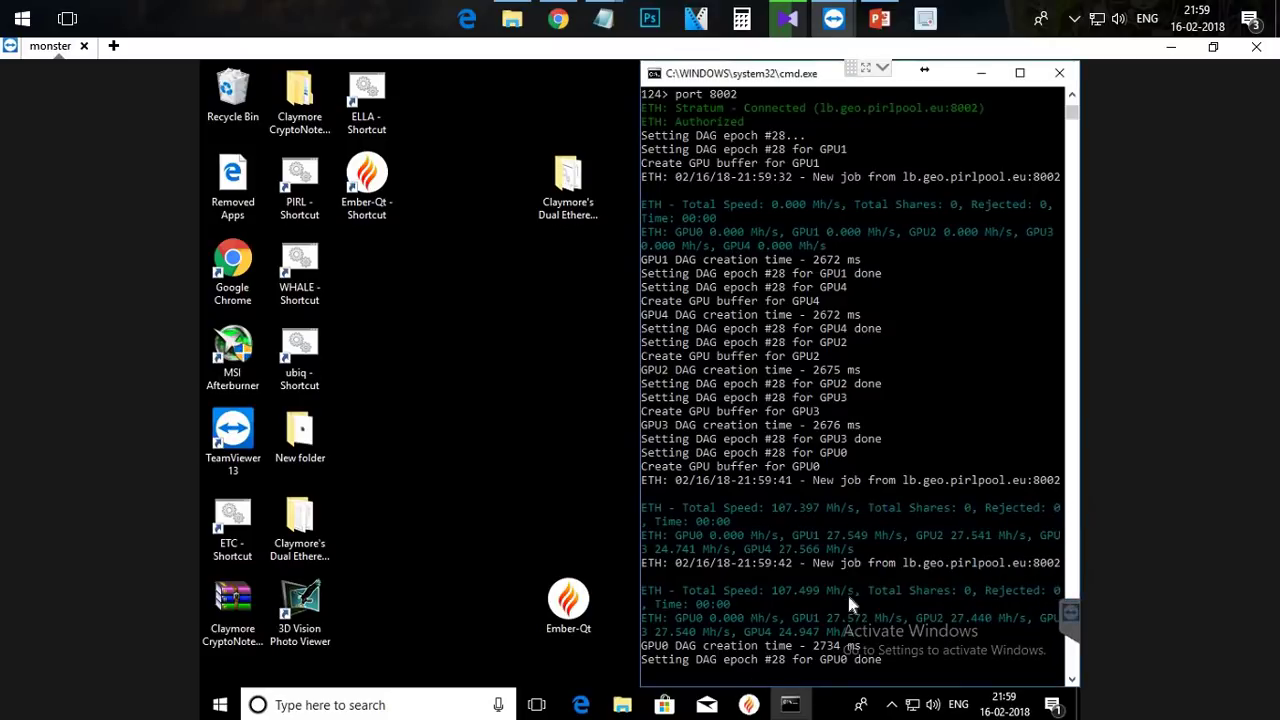
Step: Maximize the miner console, examine its total speed, per-GPU hashrates and share messages, and restore the window to its smaller size
click(1020, 74)
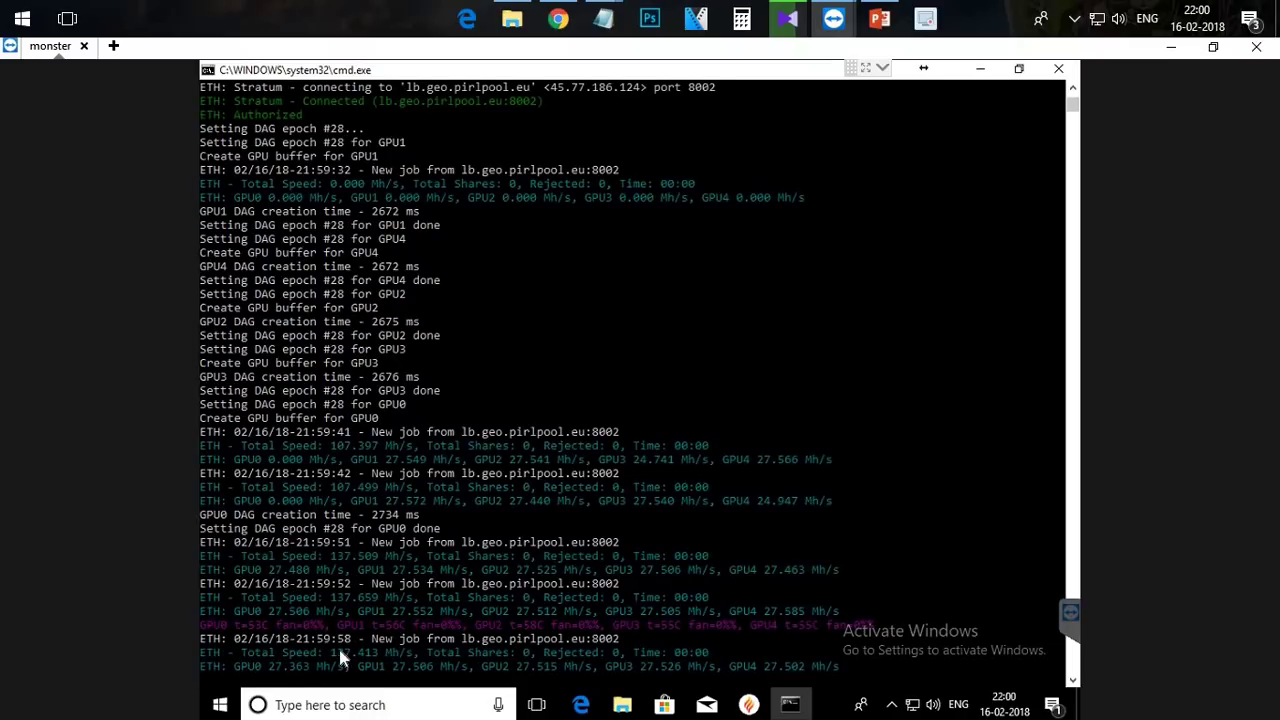
click(341, 616)
drag(370, 624, 331, 625)
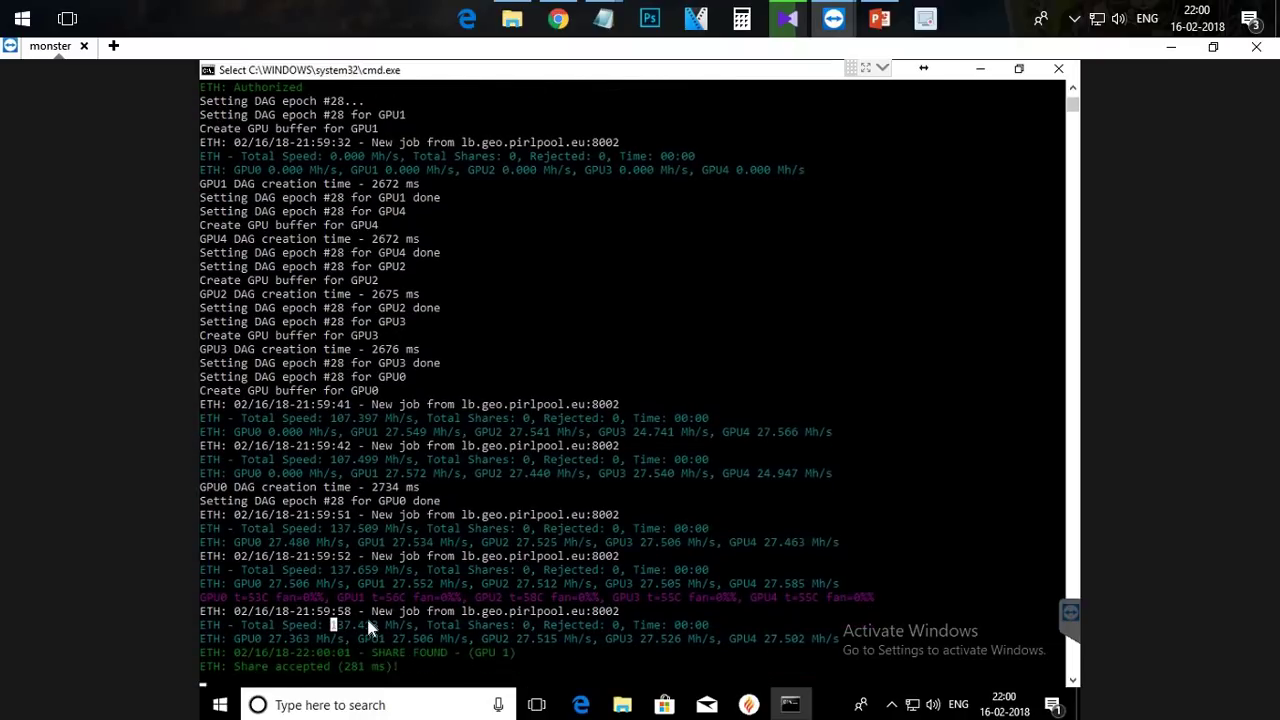
click(352, 638)
key(Right)
key(Right)
key(Right)
drag(299, 665, 378, 665)
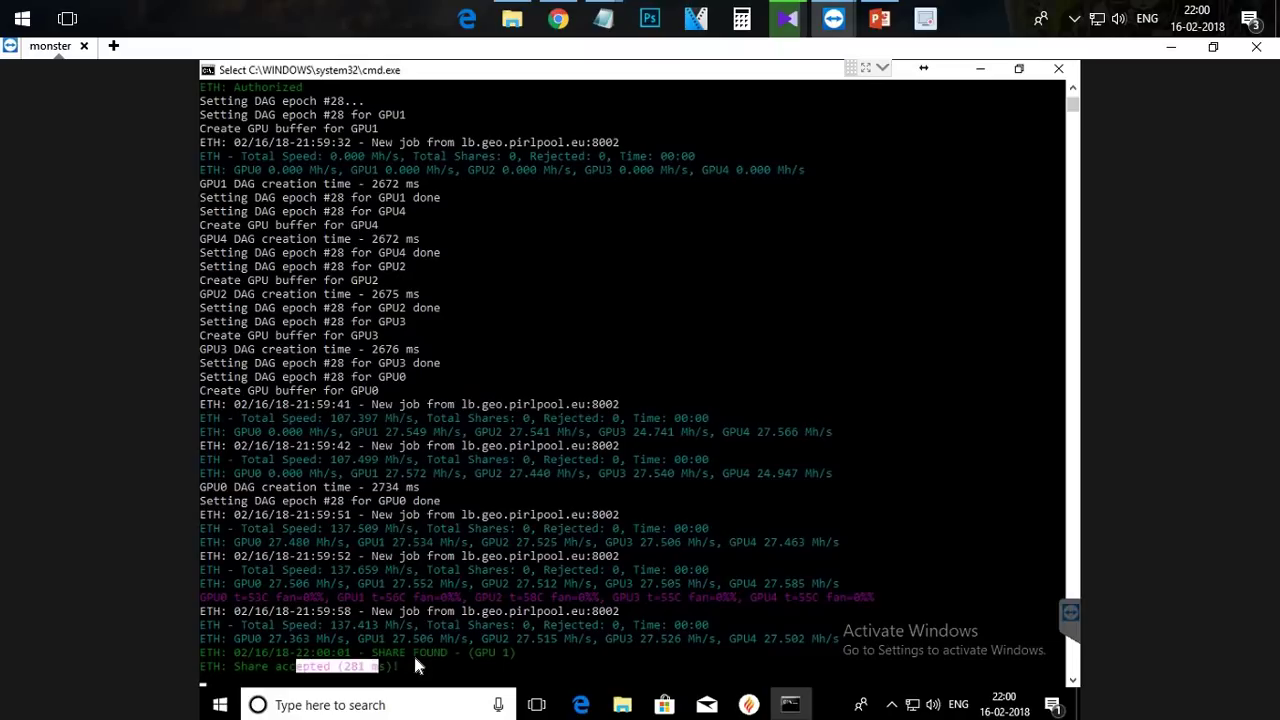
click(413, 652)
click(552, 664)
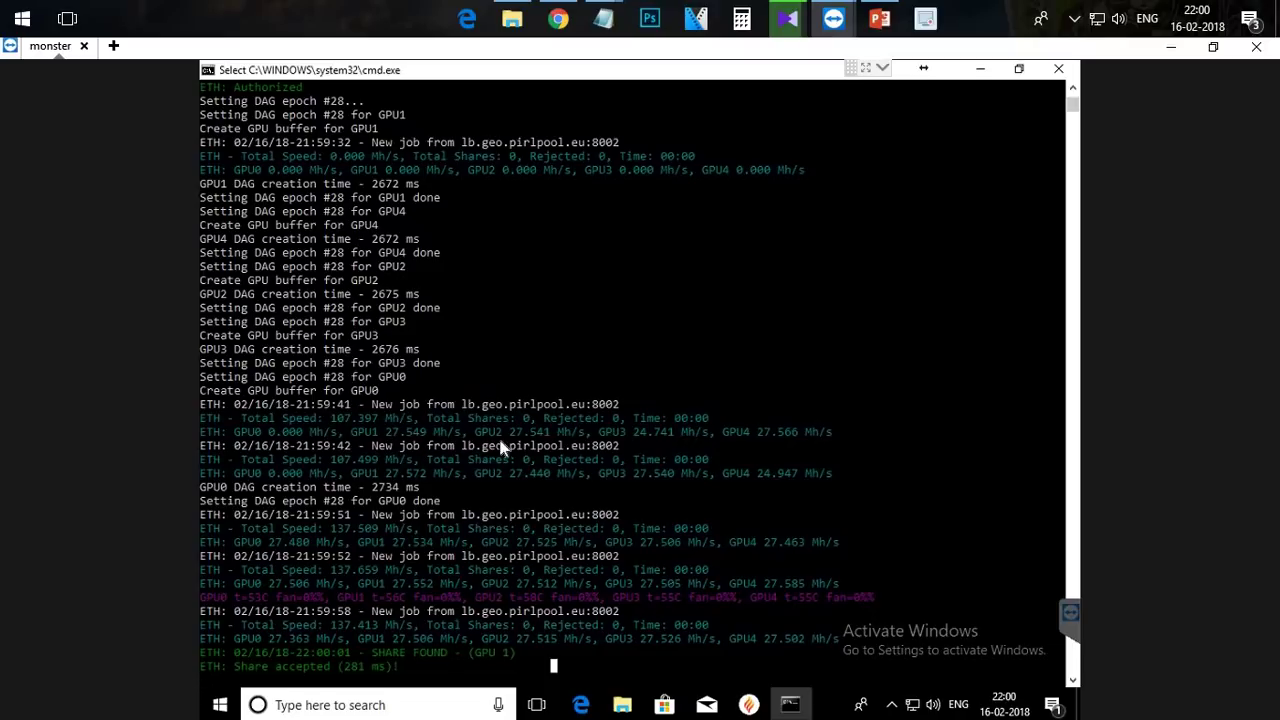
click(1021, 72)
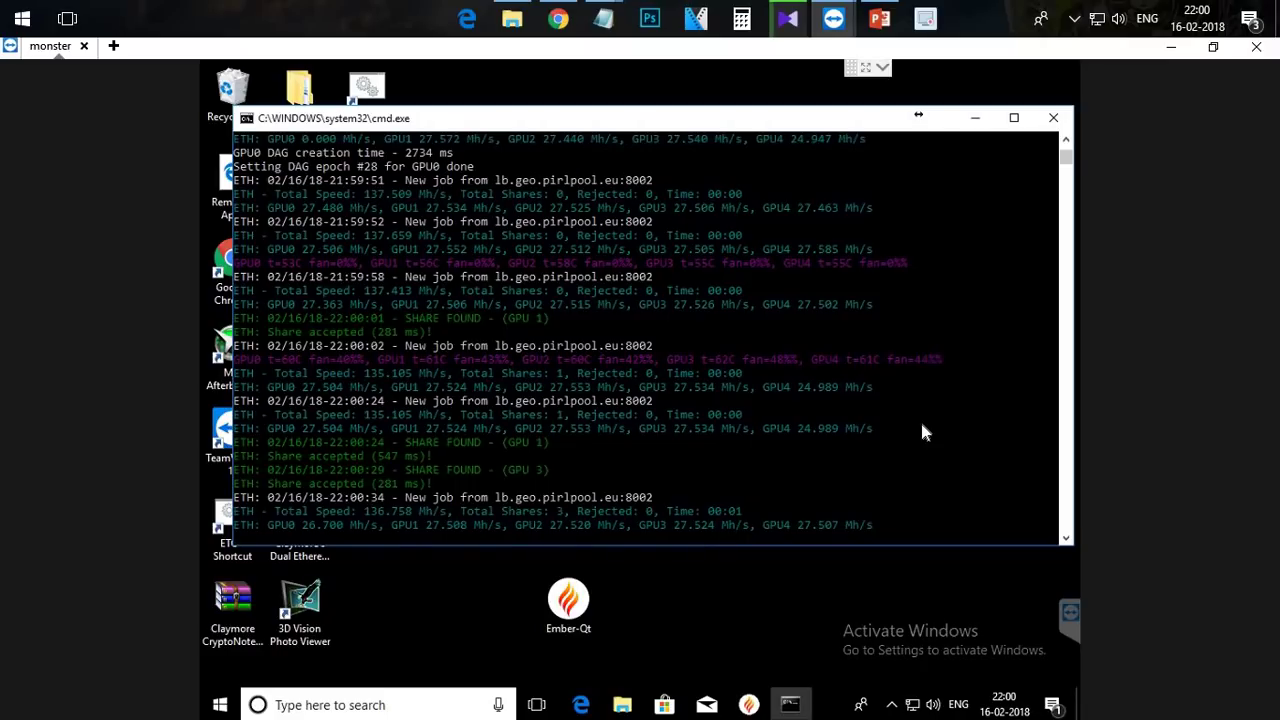
Step: Launch MSI Afterburner on the rig, allow it to make changes, and examine its core and memory clock settings
click(220, 386)
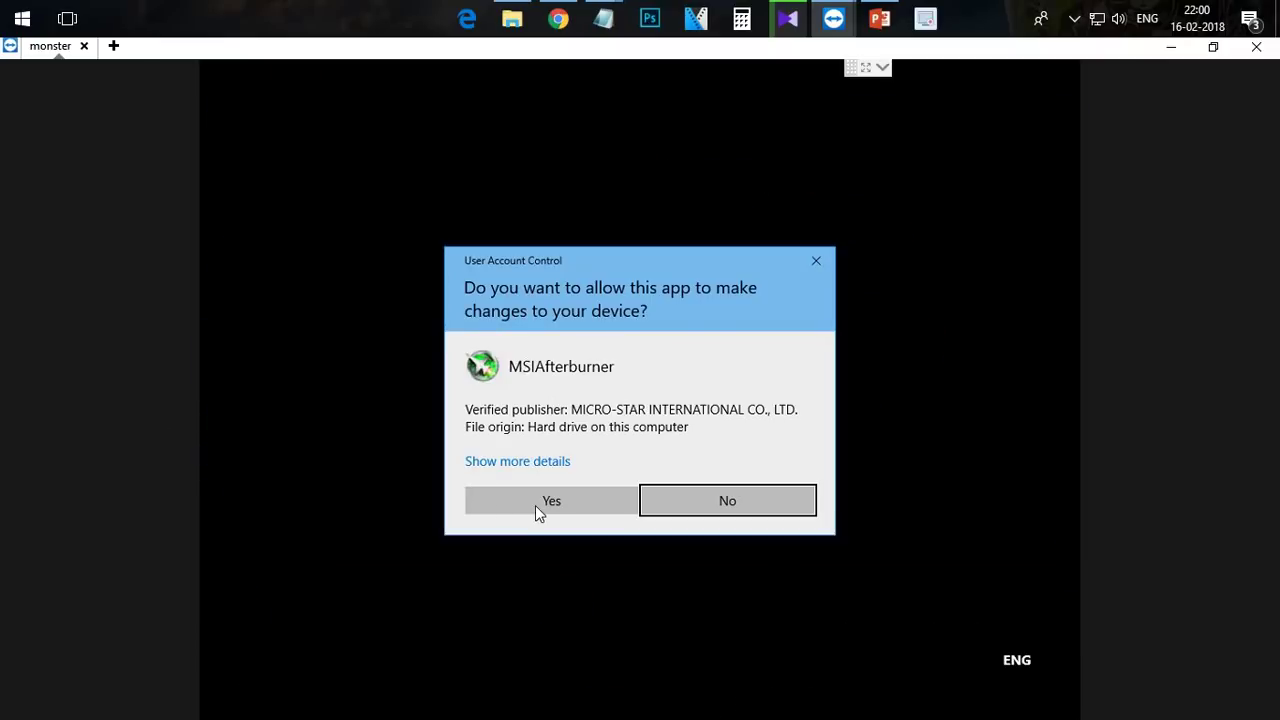
click(536, 507)
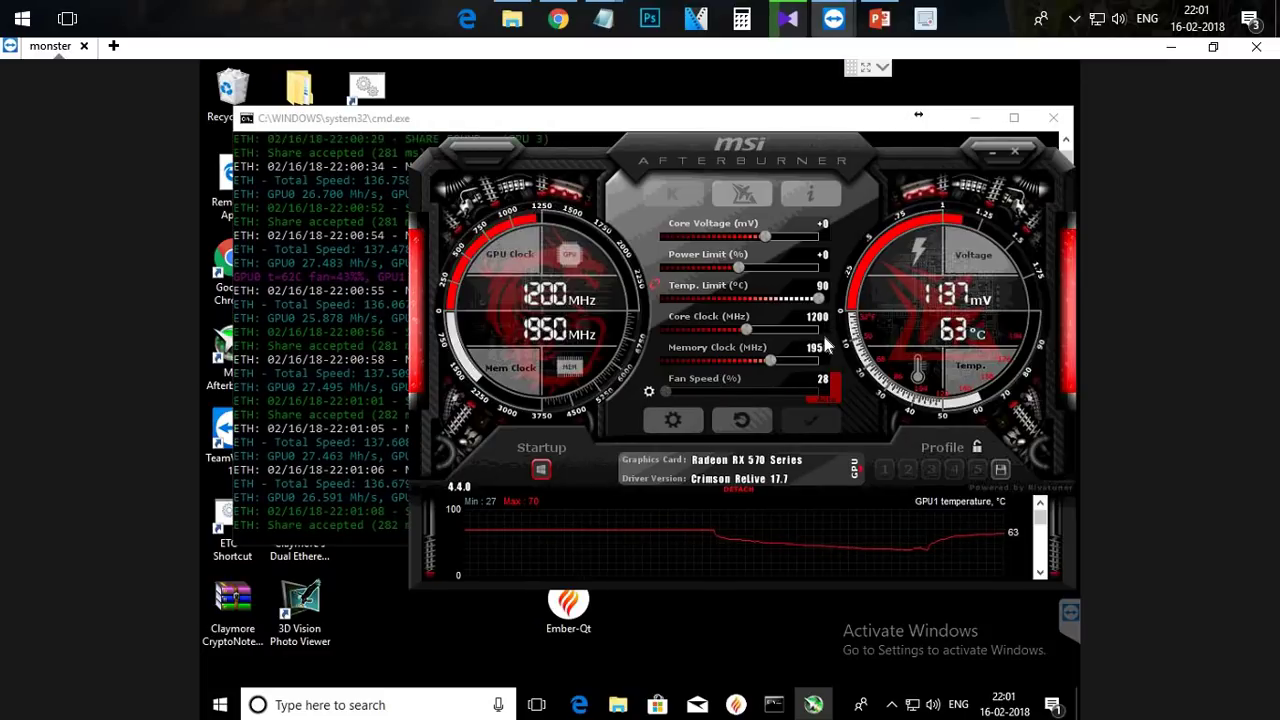
text(0)
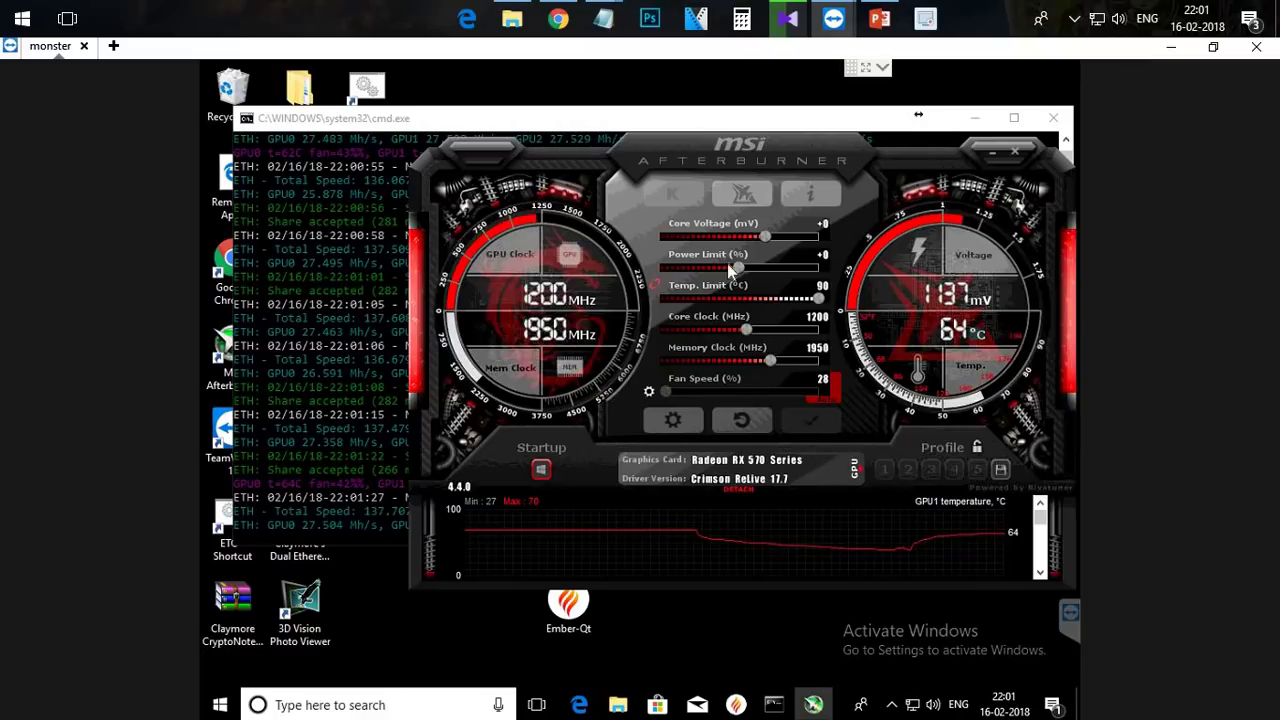
Step: Enable applying the Afterburner settings at Windows startup and bring the miner console back to the front
drag(672, 147, 624, 138)
drag(843, 317, 1043, 512)
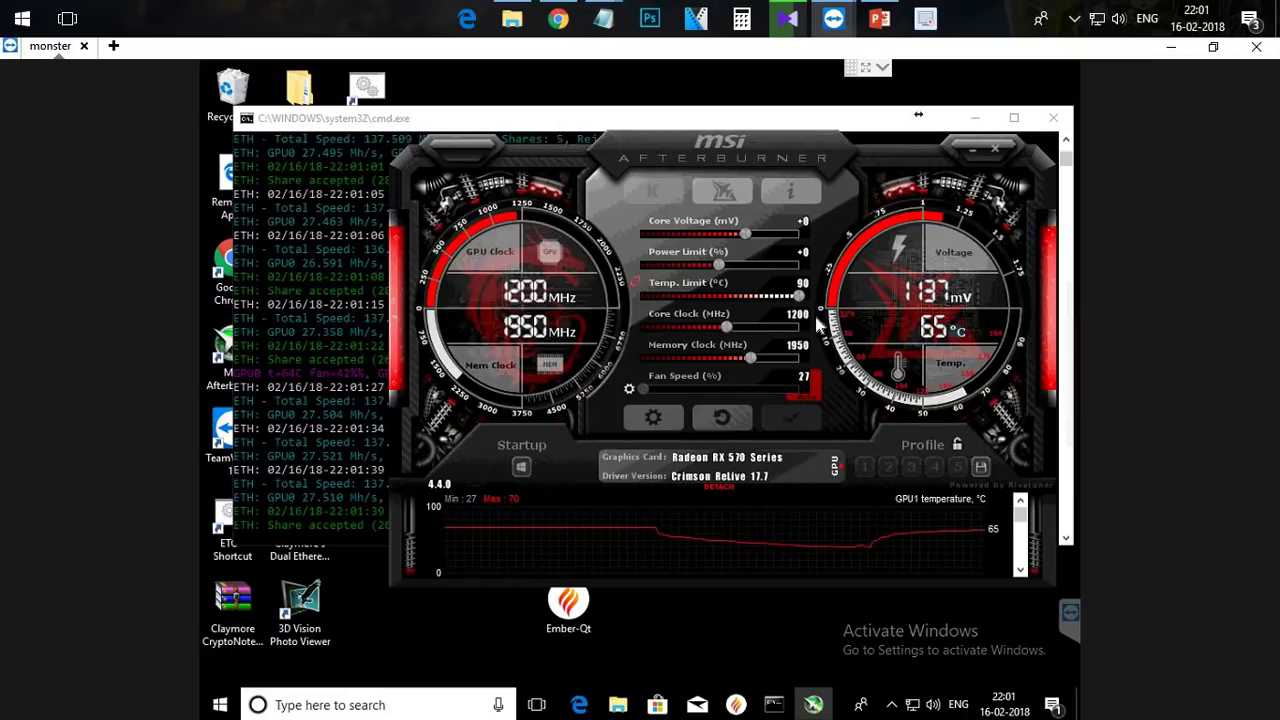
click(521, 469)
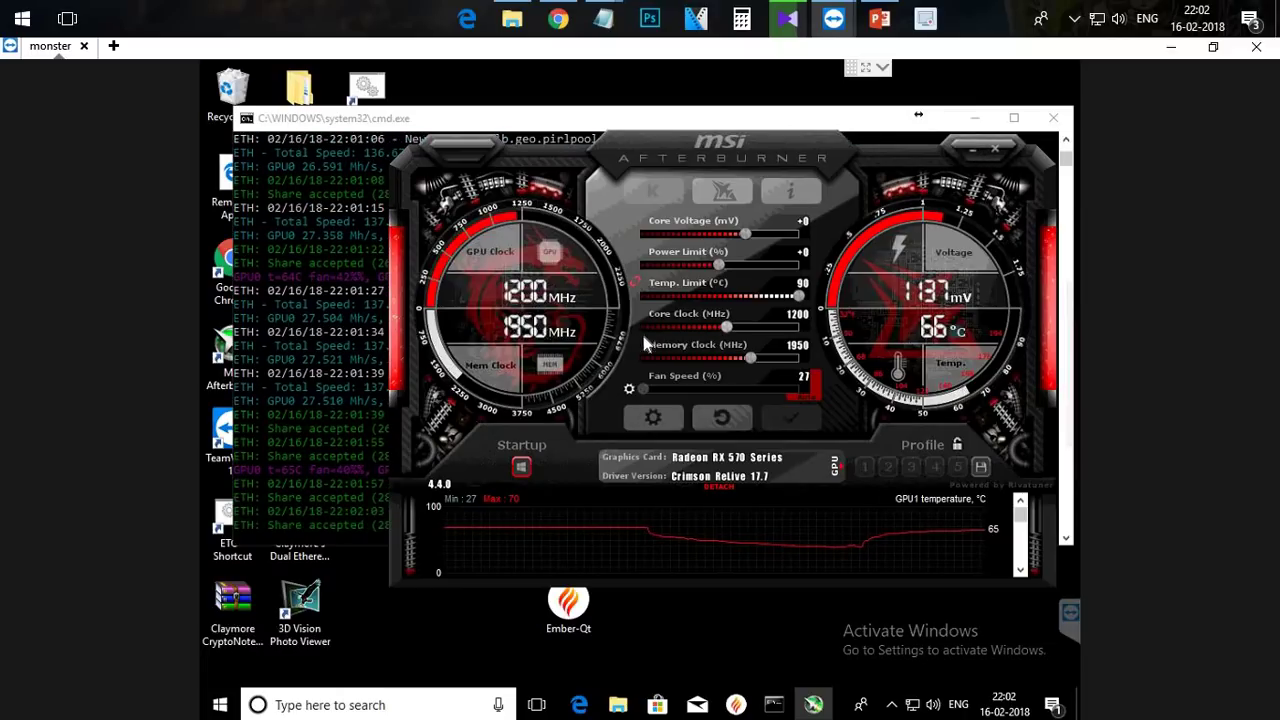
click(855, 125)
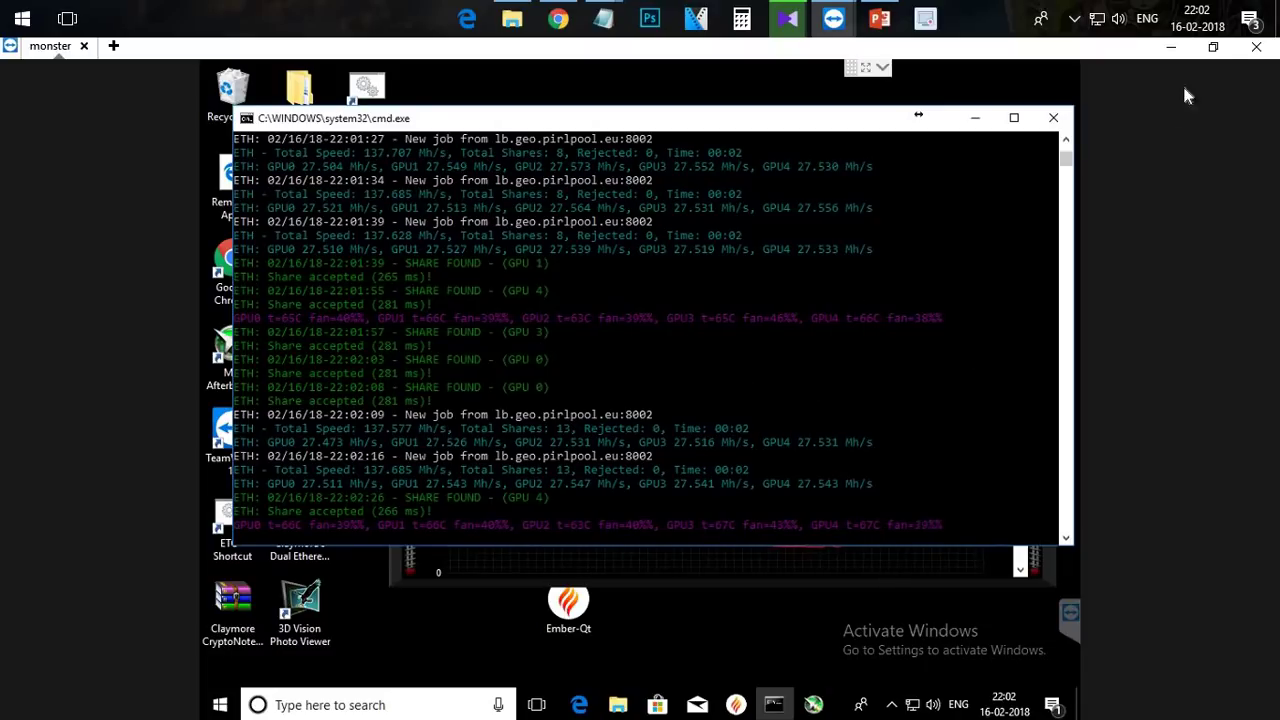
Step: Switch back to Chrome, open the ethermine.org tab and highlight its web address
key(alt+Tab)
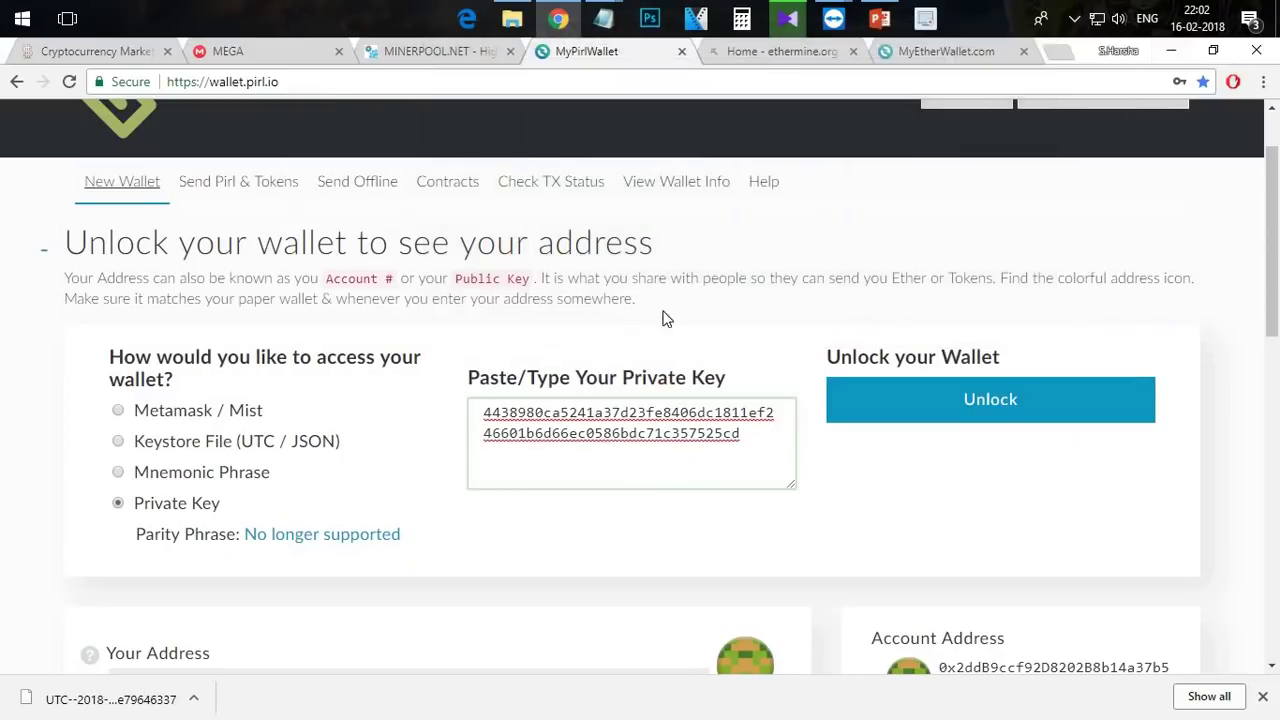
click(746, 52)
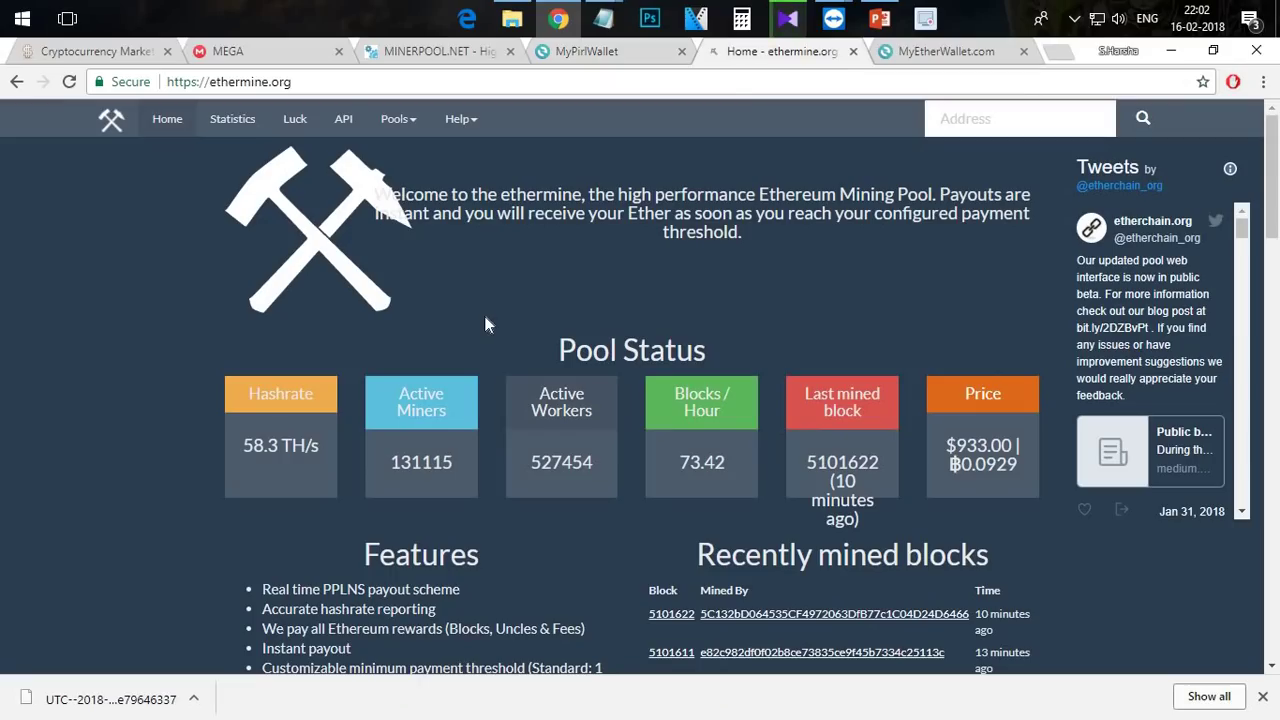
click(240, 88)
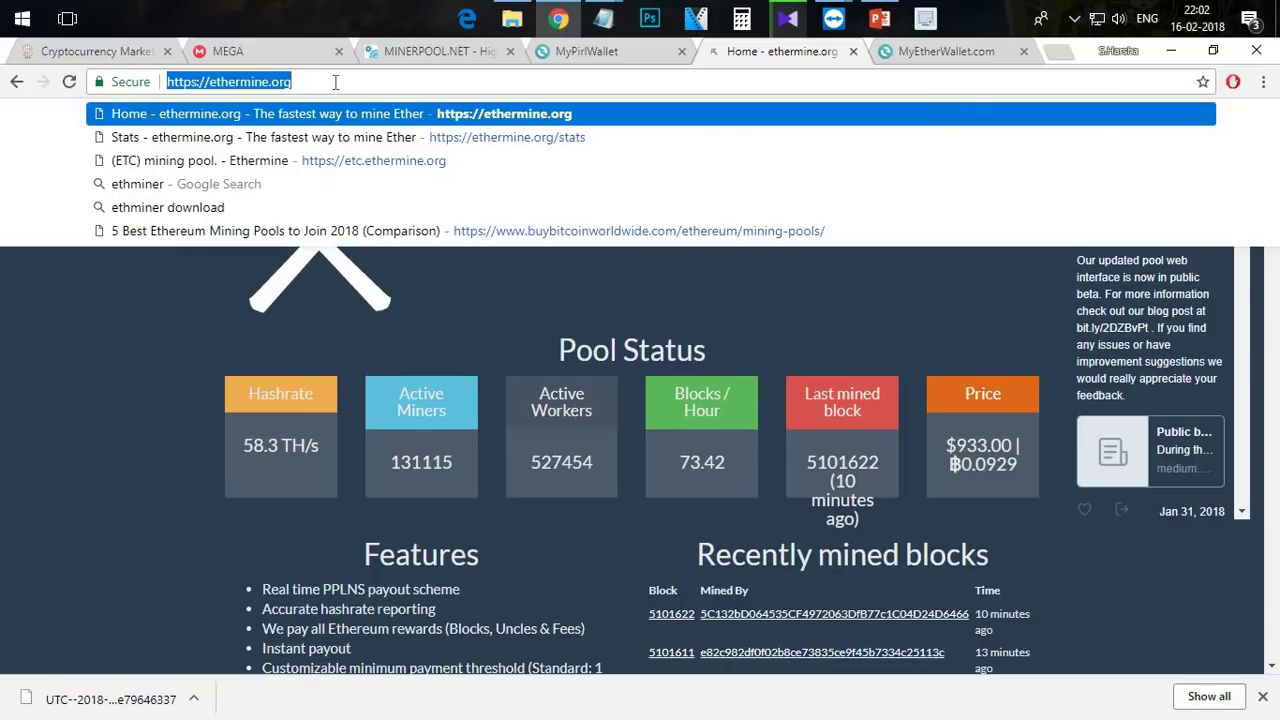
key(End)
click(112, 358)
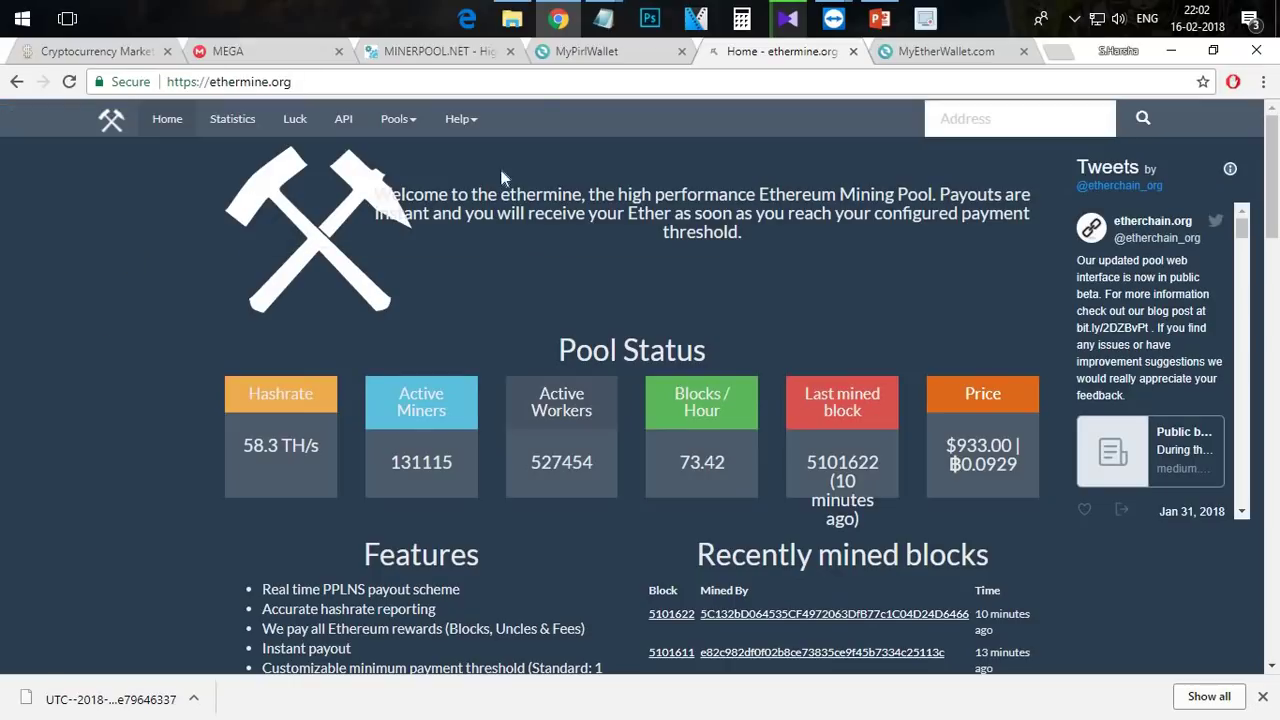
Step: Look at the minerpool.net tab again for comparison and return to the ethermine.org tab
click(545, 52)
click(430, 55)
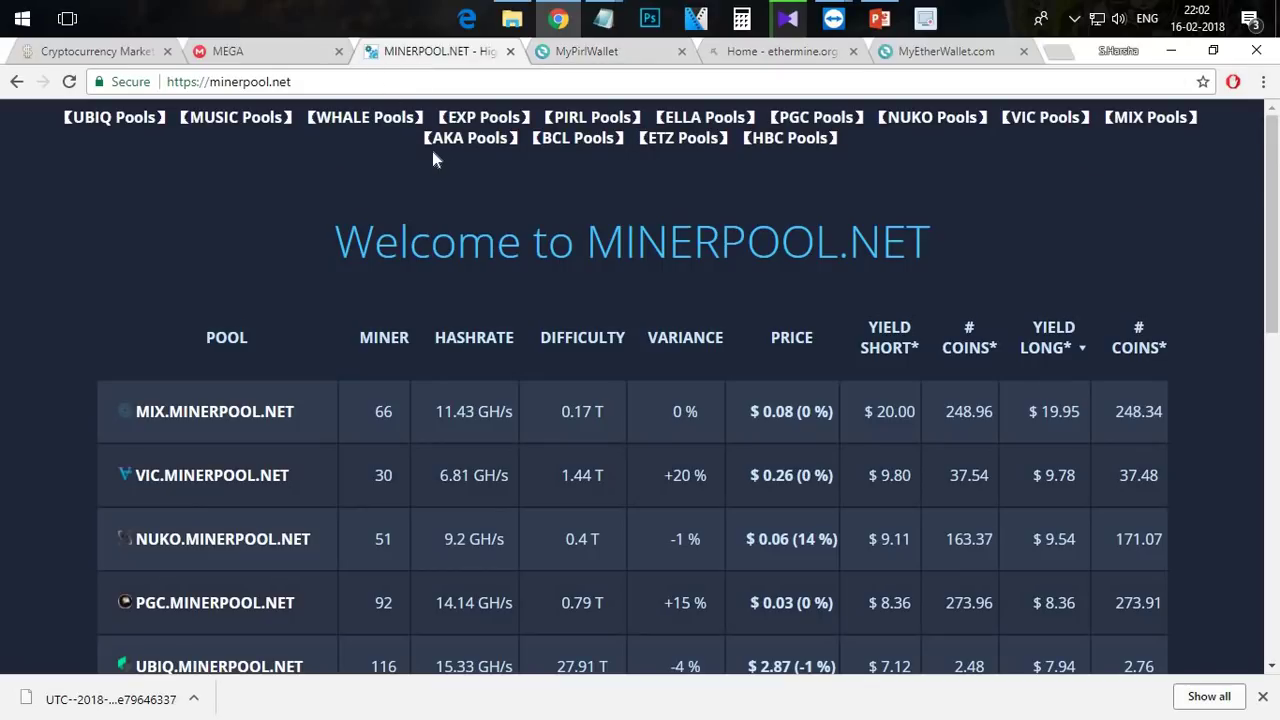
click(785, 55)
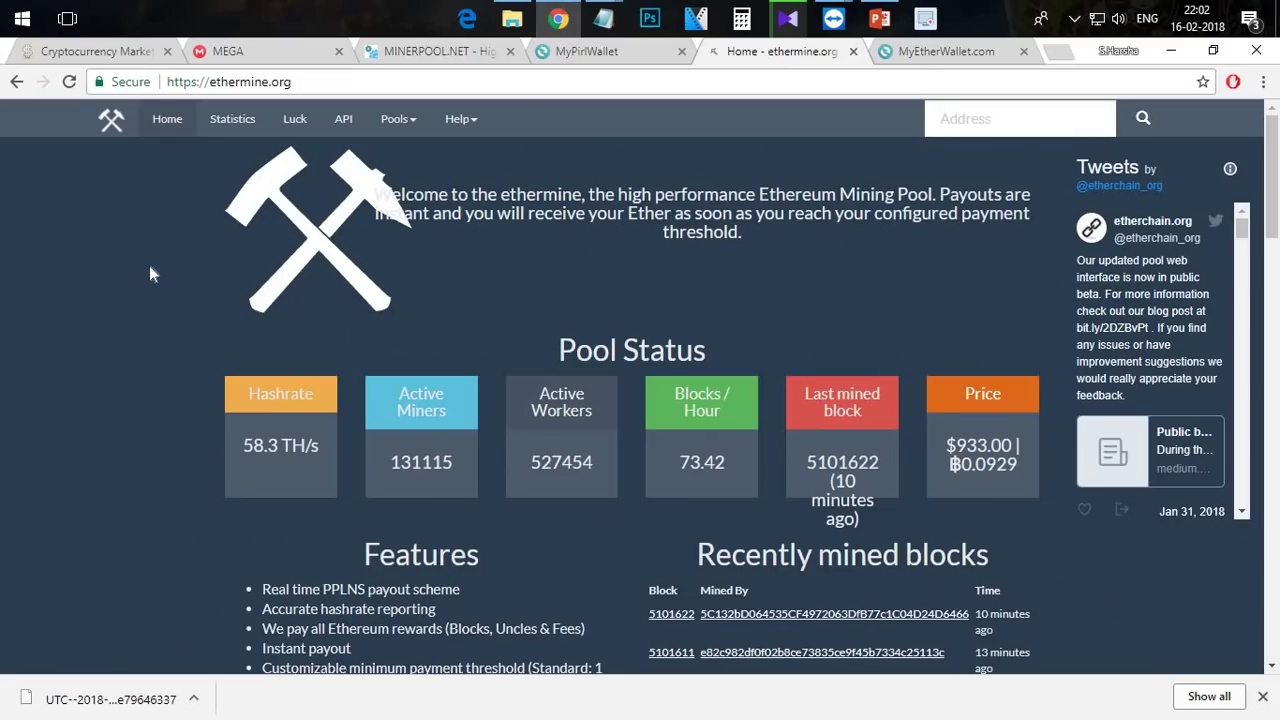
Step: Dismiss the download bar and examine the ethminer commands and stratum servers in ethermine's How to connect section
click(1262, 696)
scroll(97, 337, down, 10)
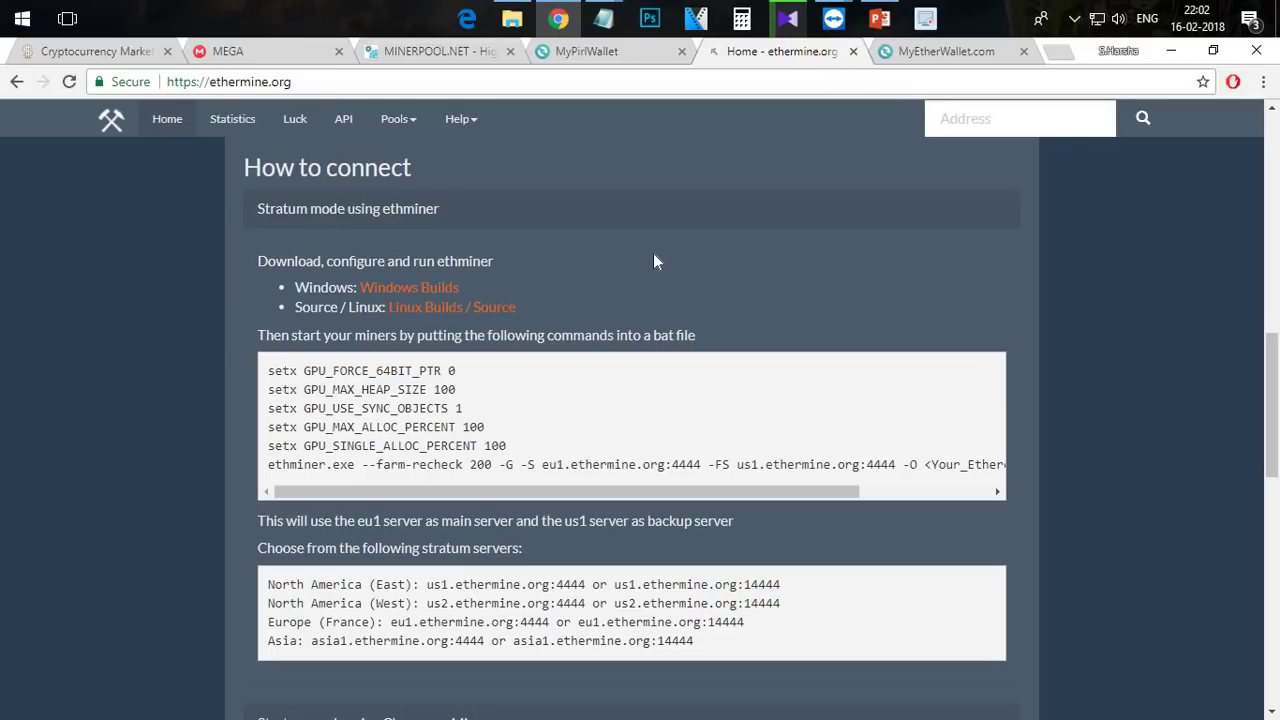
scroll(655, 261, up, 1)
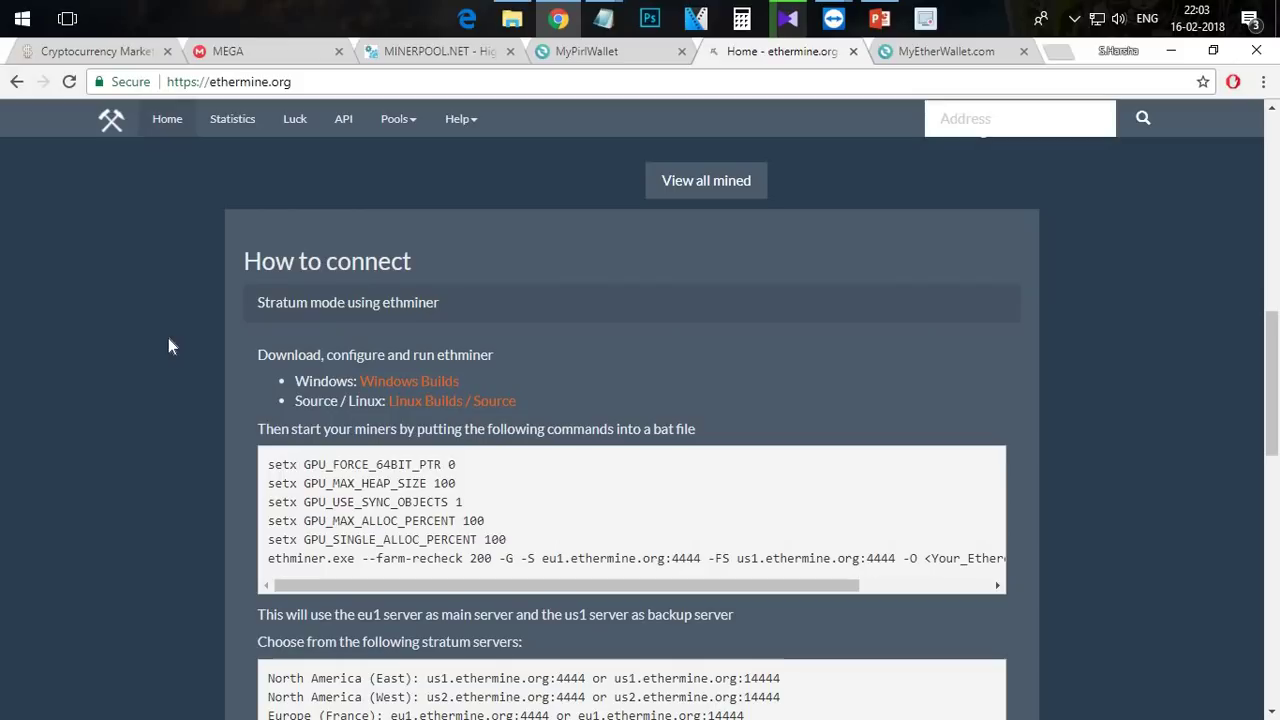
scroll(169, 341, down, 1)
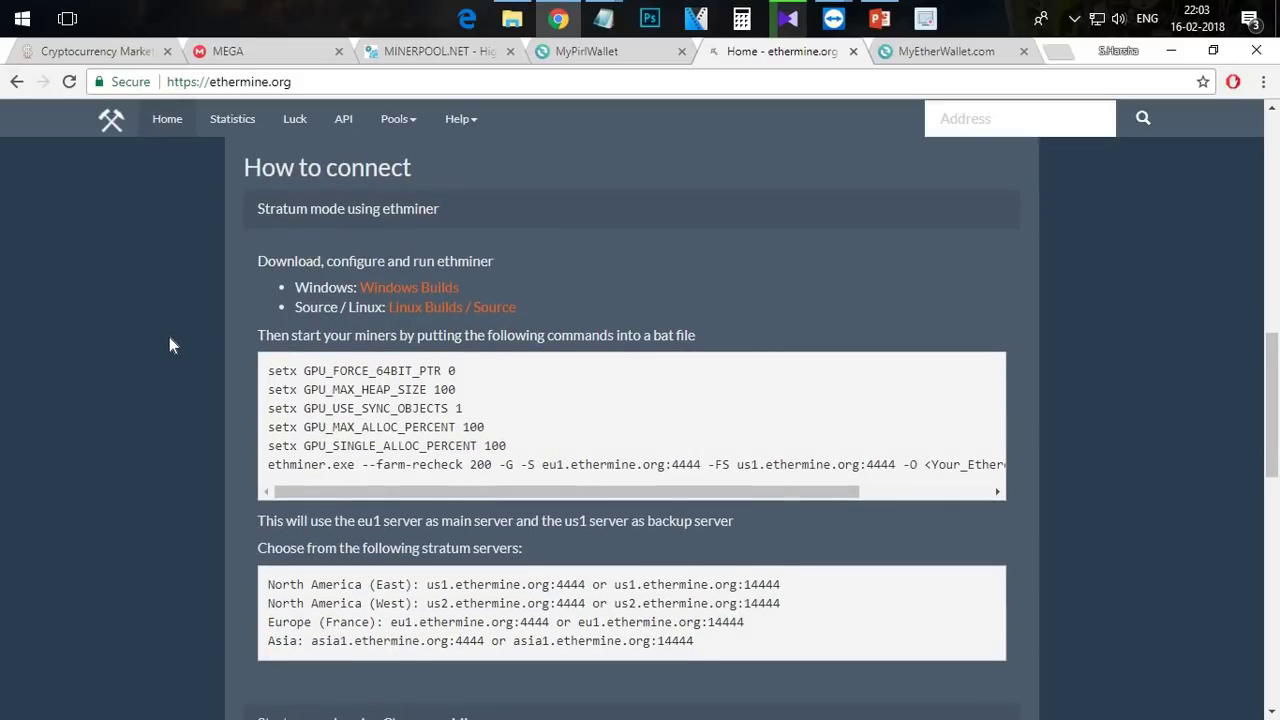
Step: Copy all the bat-file commands from ethermine's Stratum mode using Claymores Miner section
scroll(169, 345, down, 2)
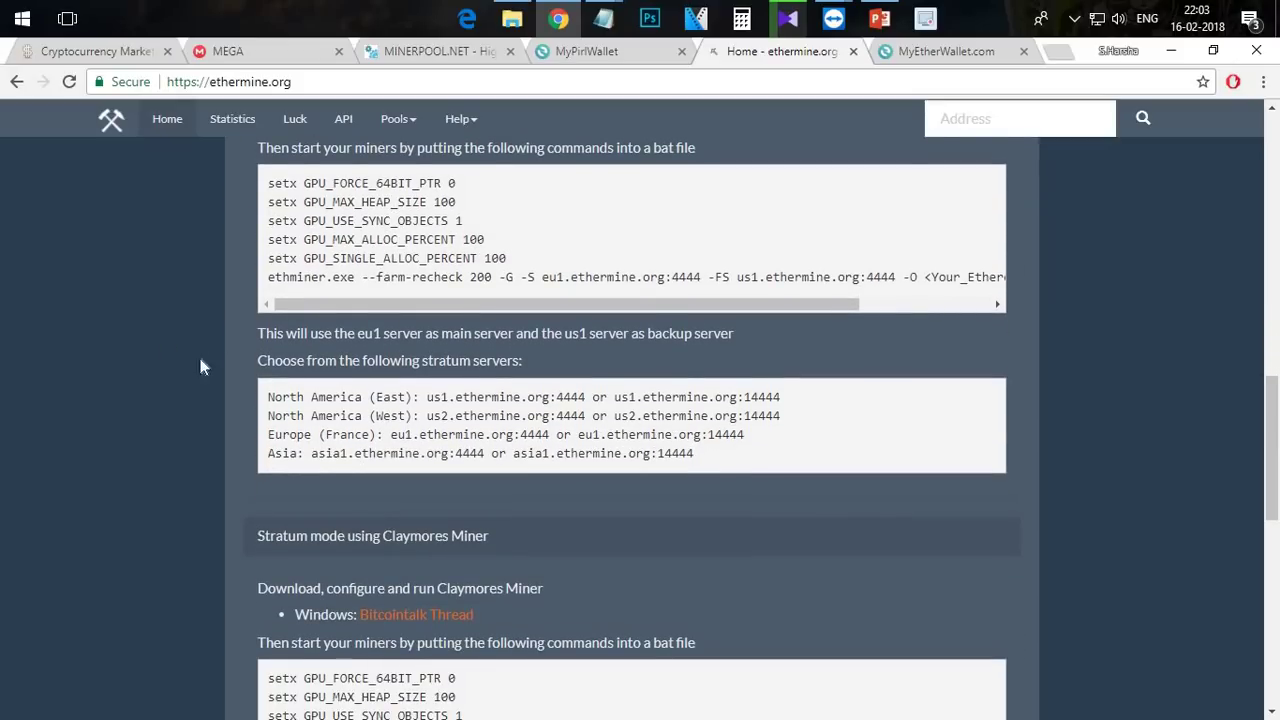
scroll(166, 345, down, 3)
drag(258, 255, 514, 262)
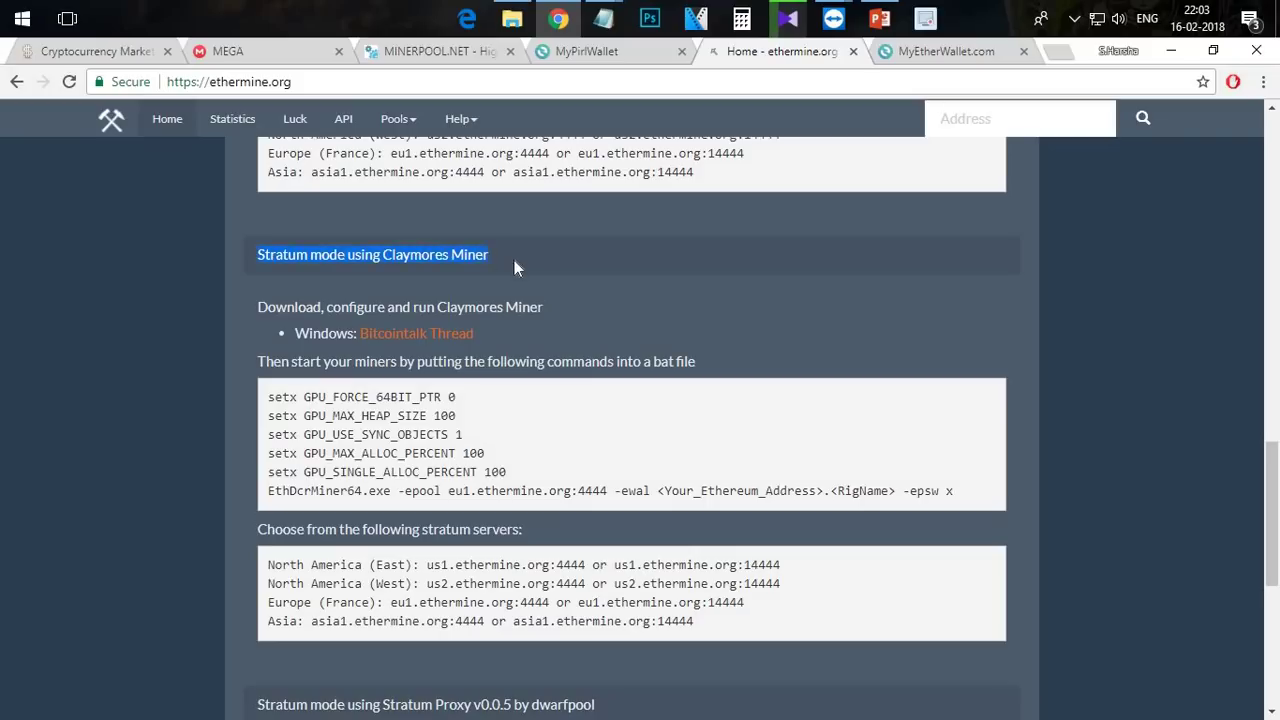
click(208, 300)
scroll(280, 314, down, 3)
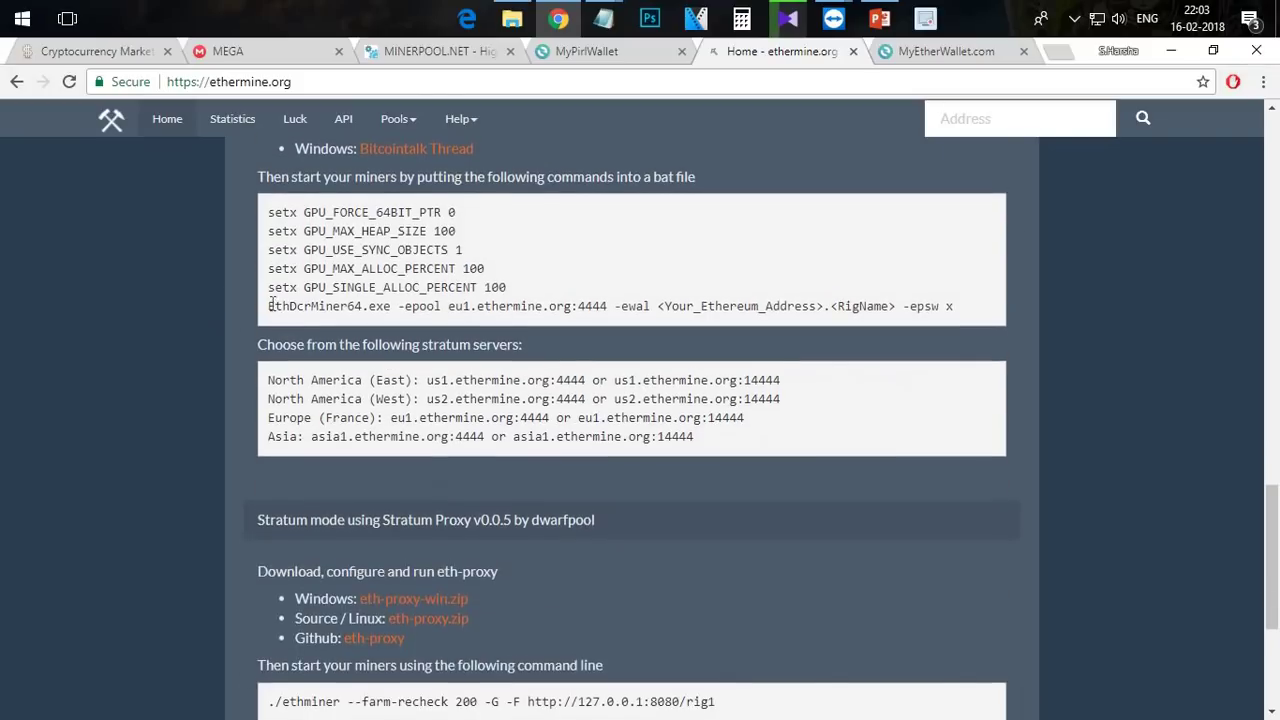
scroll(272, 298, up, 2)
drag(268, 302, 953, 404)
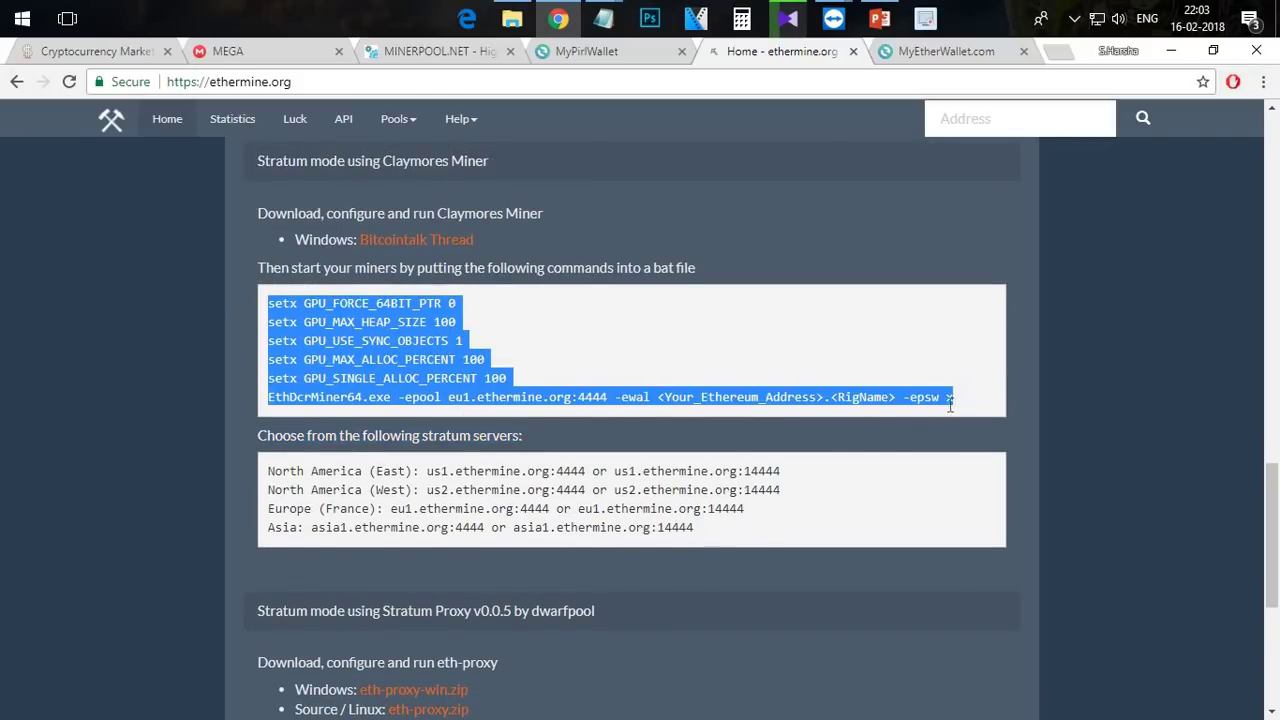
right_click(774, 392)
click(785, 388)
Step: Switch to the pirl file in Notepad and replace its whole content with the copied ethermine commands
mouse_move(603, 18)
click(486, 90)
key(ctrl+a)
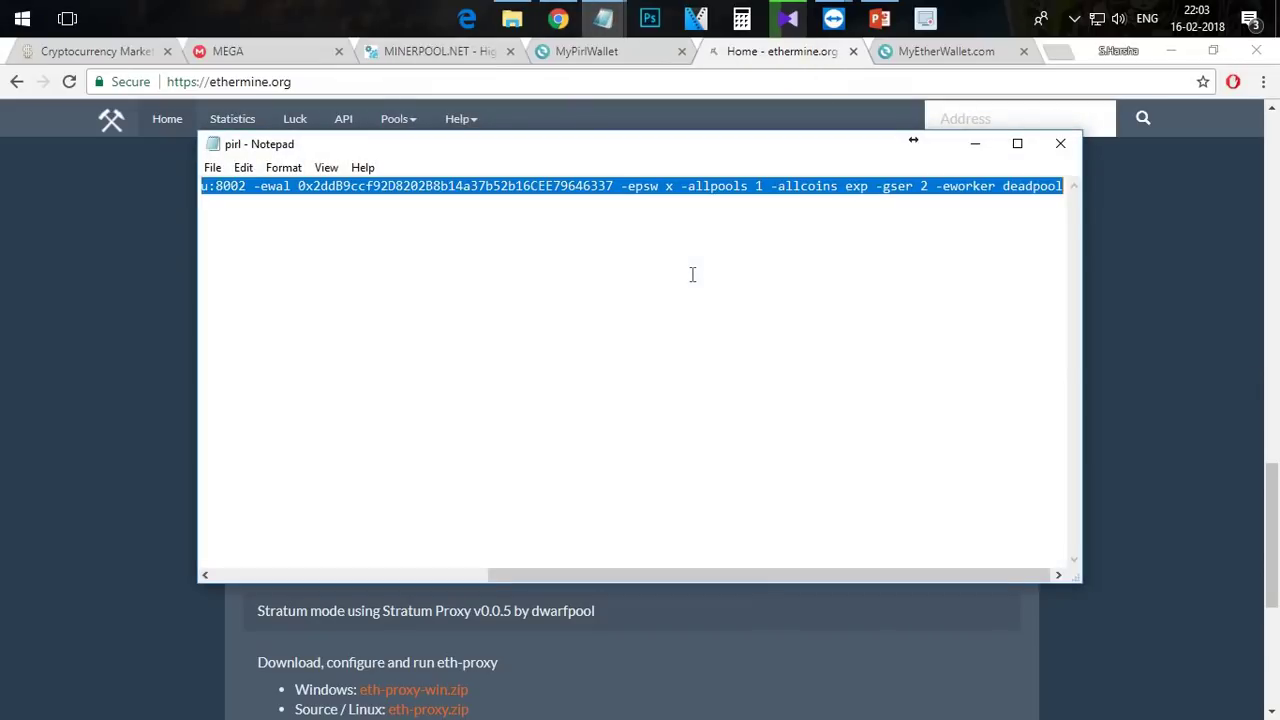
key(ctrl+v)
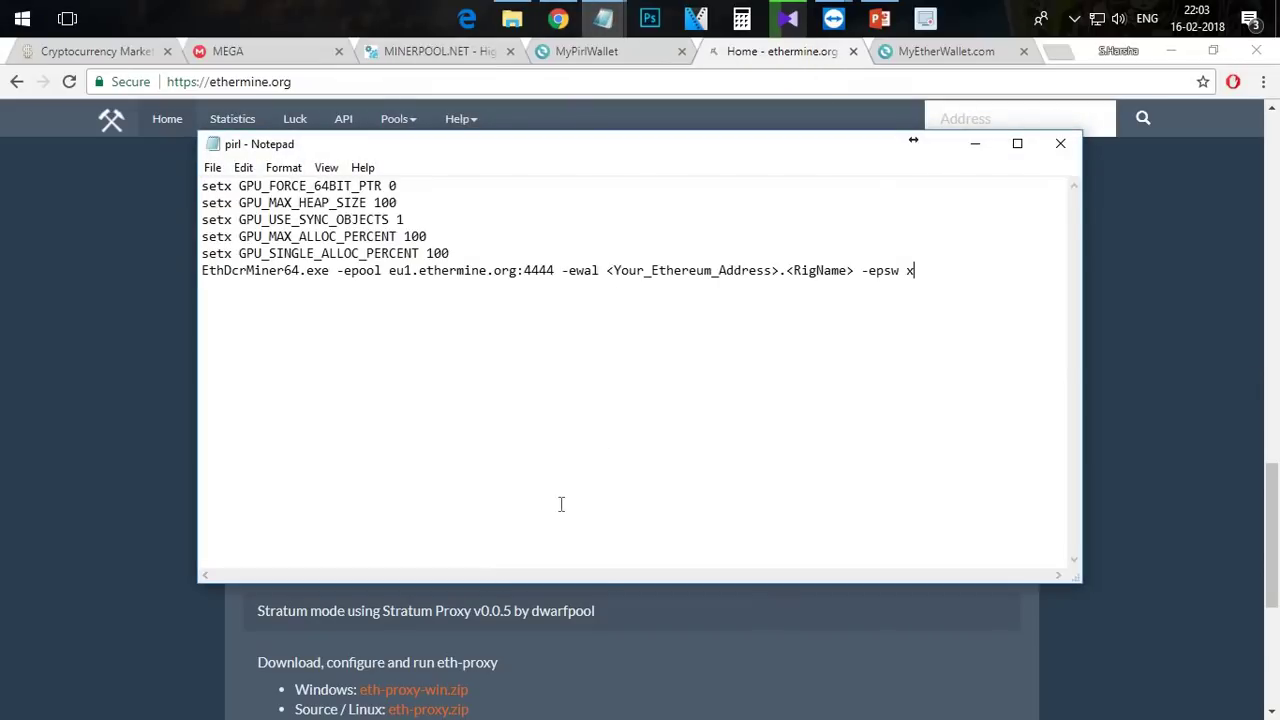
Step: Highlight the pool server in the EthDcrMiner64 line and select the <Your_Ethereum_Address> placeholder
drag(344, 272, 556, 270)
click(280, 297)
click(488, 270)
click(518, 270)
drag(606, 270, 780, 271)
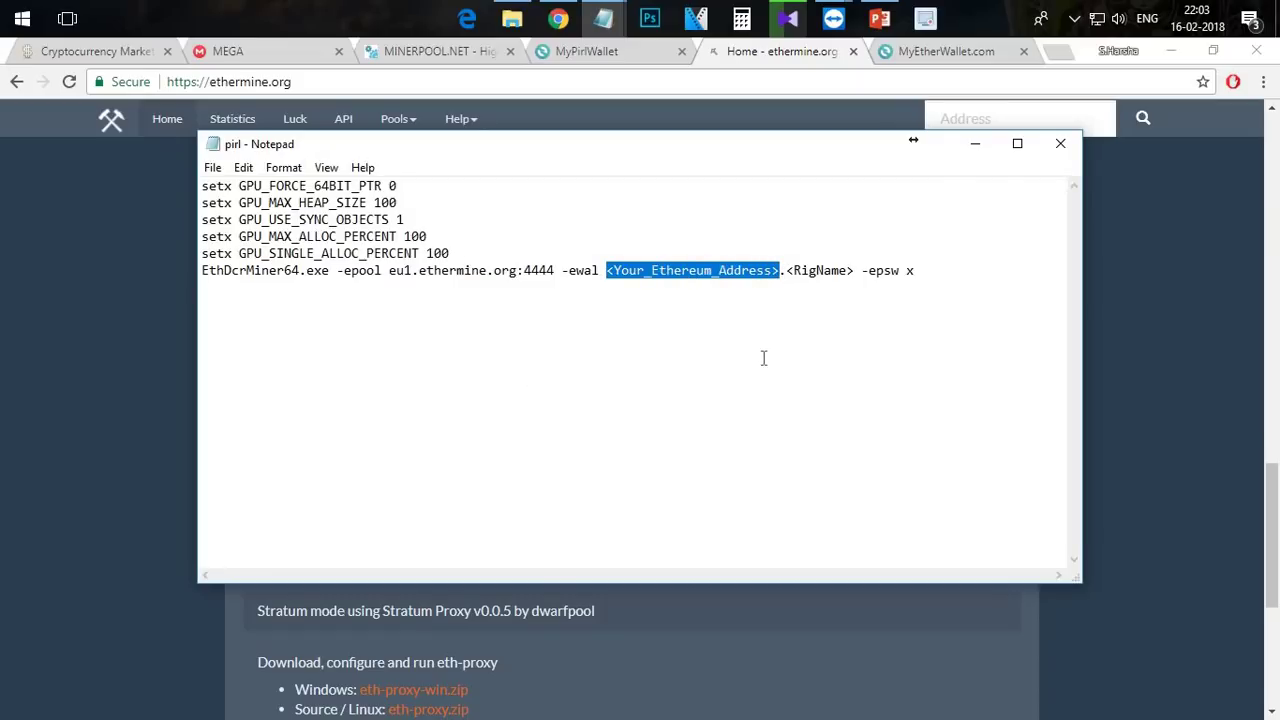
Step: Switch to Chrome and compare the MyEtherWallet page with the MyPirlWallet page, ending on MyEtherWallet
click(938, 55)
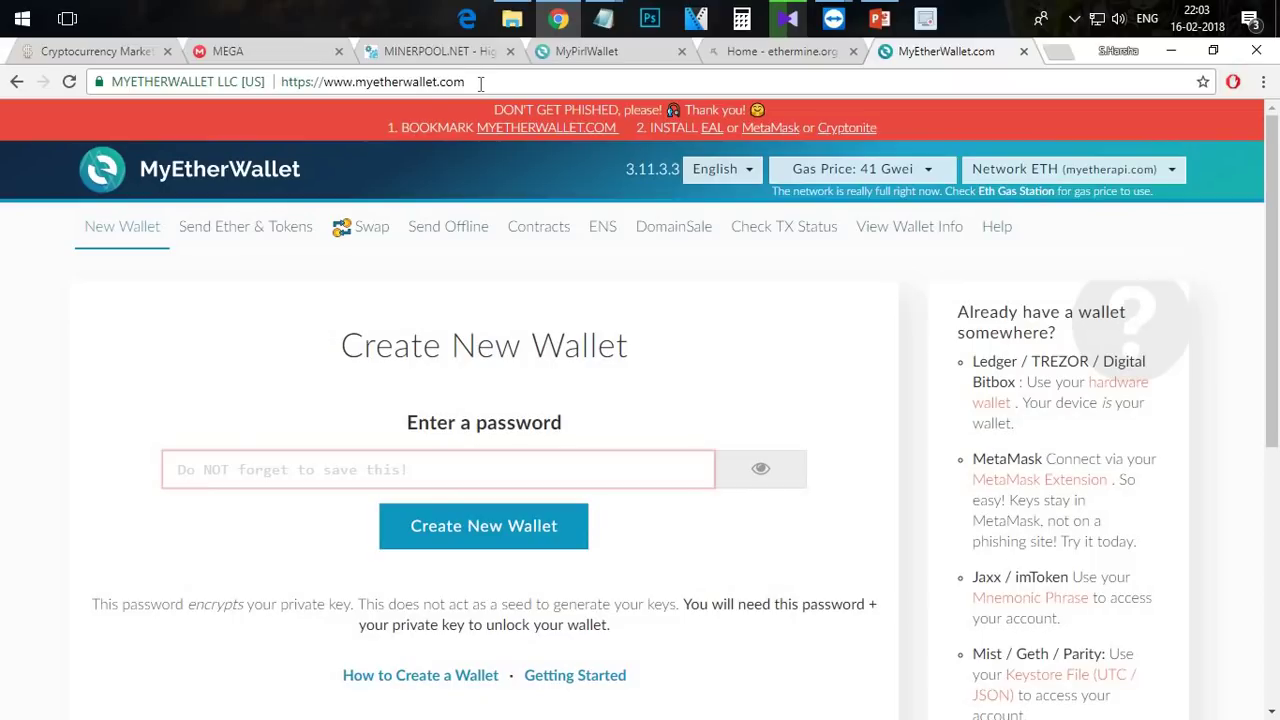
click(613, 55)
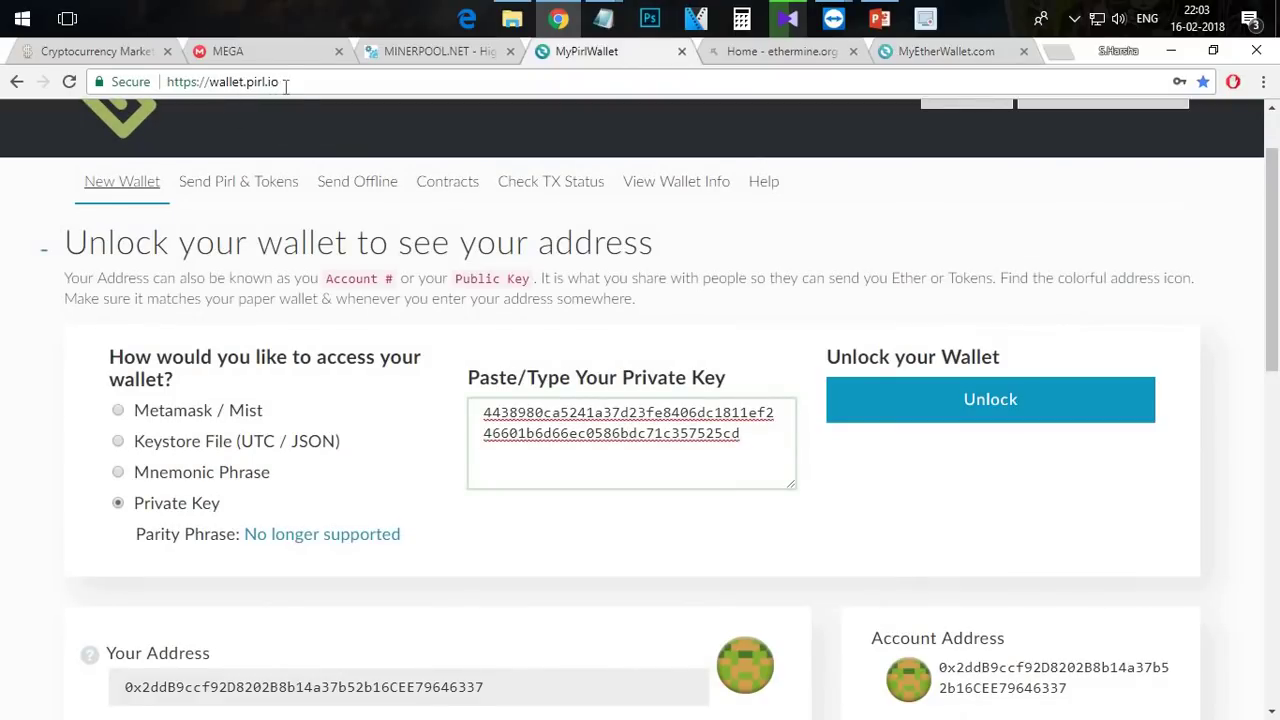
key(ctrl+Tab)
key(ctrl+Tab)
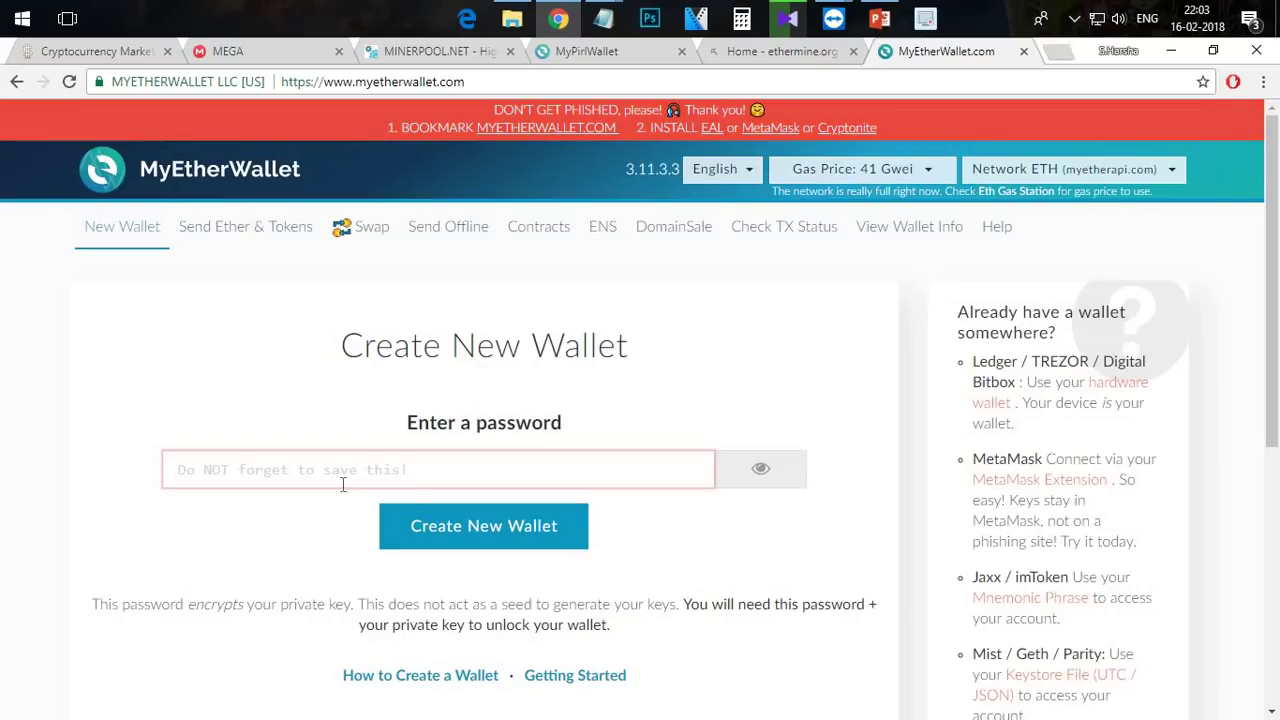
Step: Enter a wallet password of at least 9 characters and create a new Ethereum wallet
click(430, 466)
text(••••••)
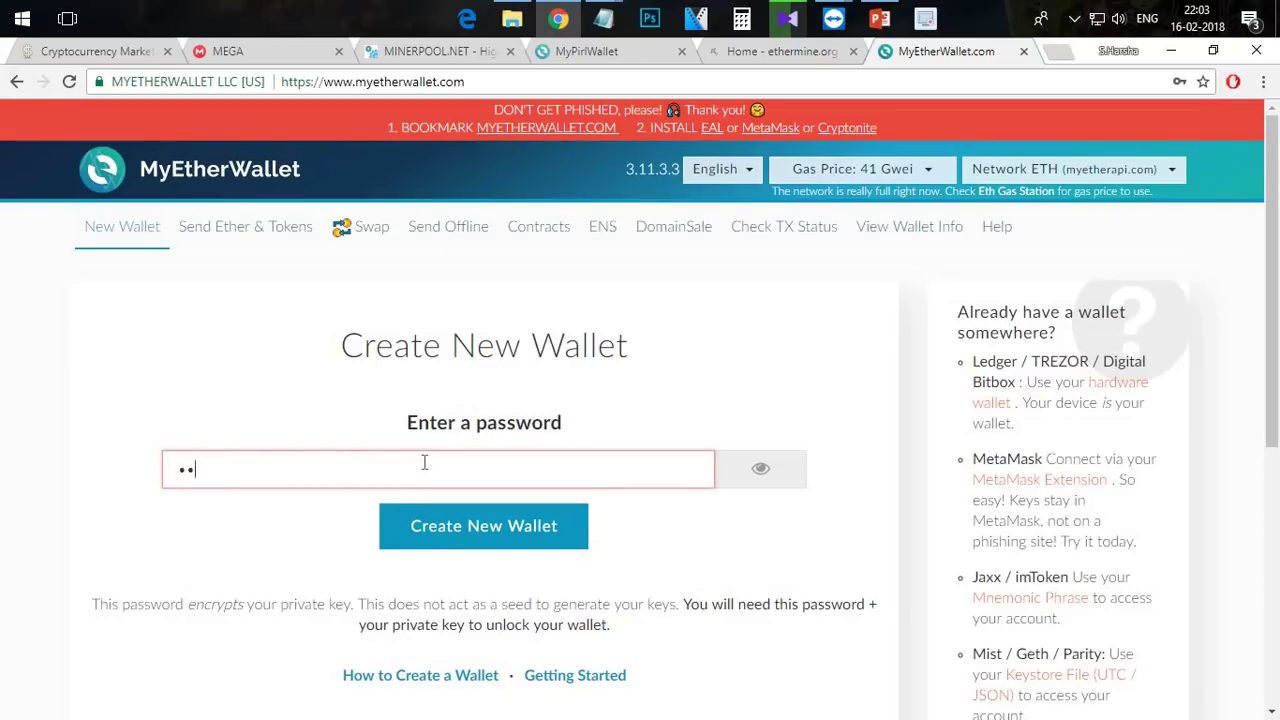
click(474, 526)
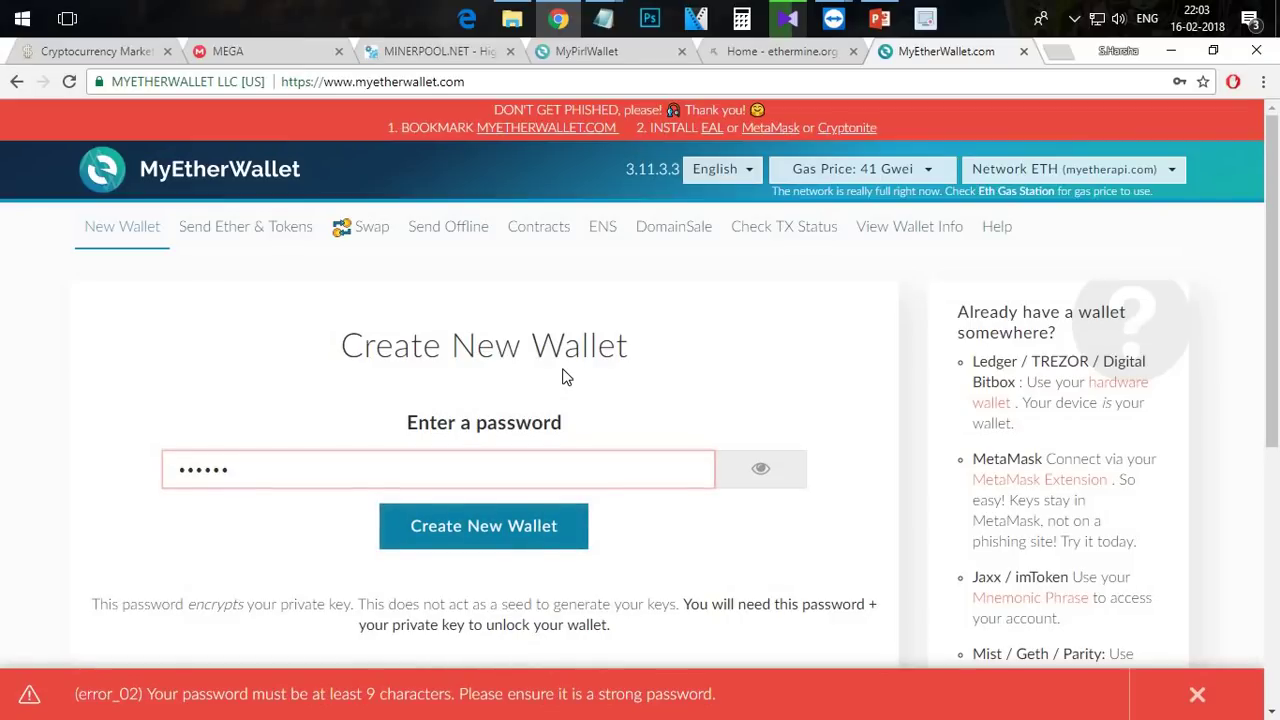
scroll(562, 376, down, 3)
text(•••••)
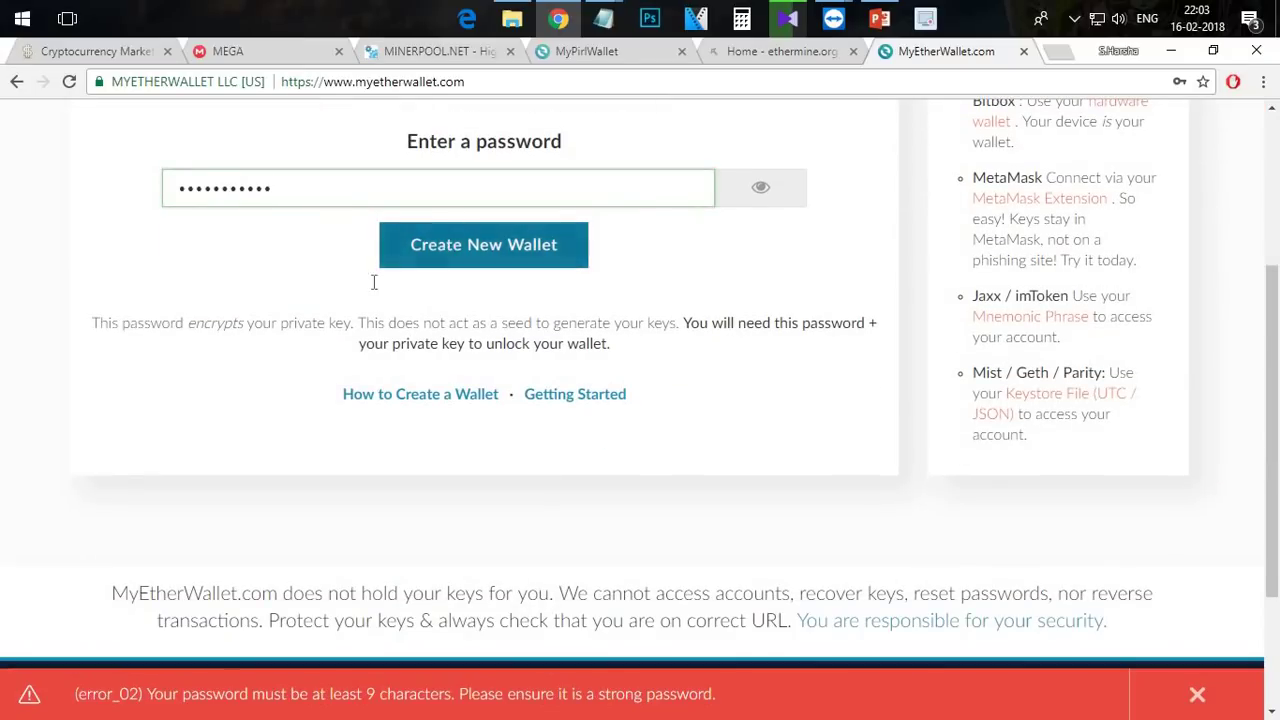
key(Return)
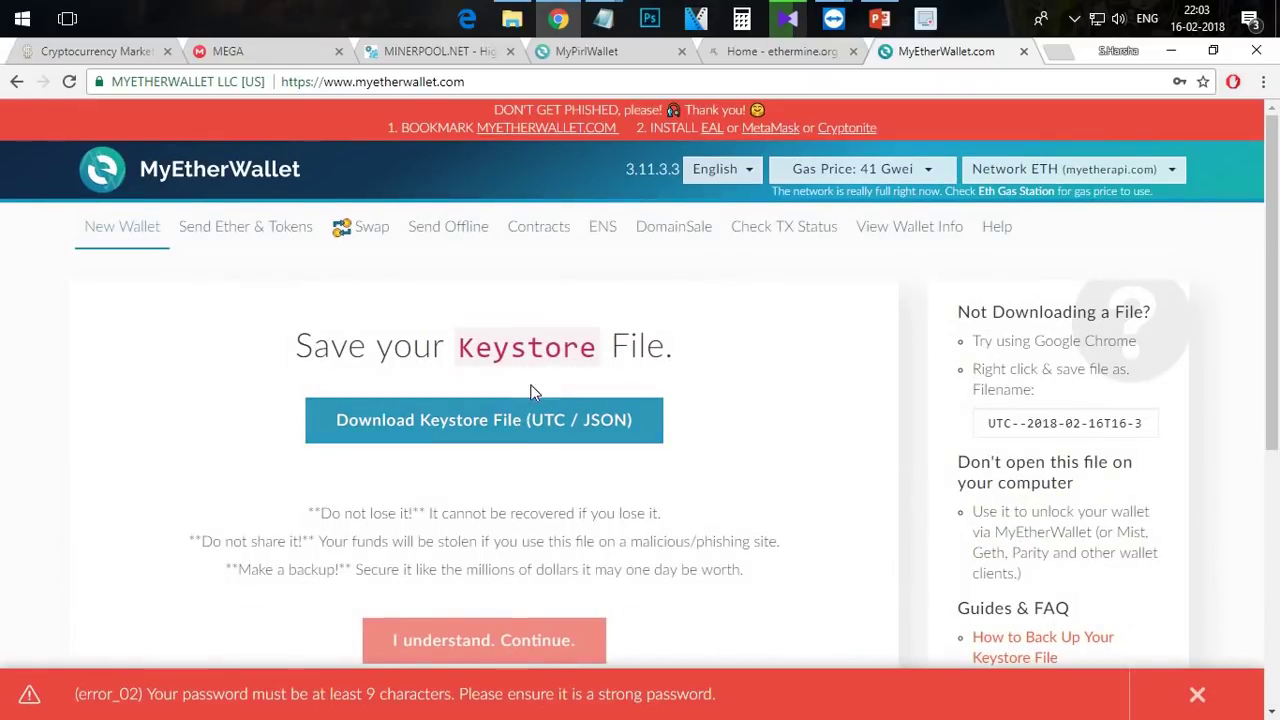
Step: Download the wallet's keystore file and continue to the private key page
scroll(513, 358, down, 3)
click(469, 140)
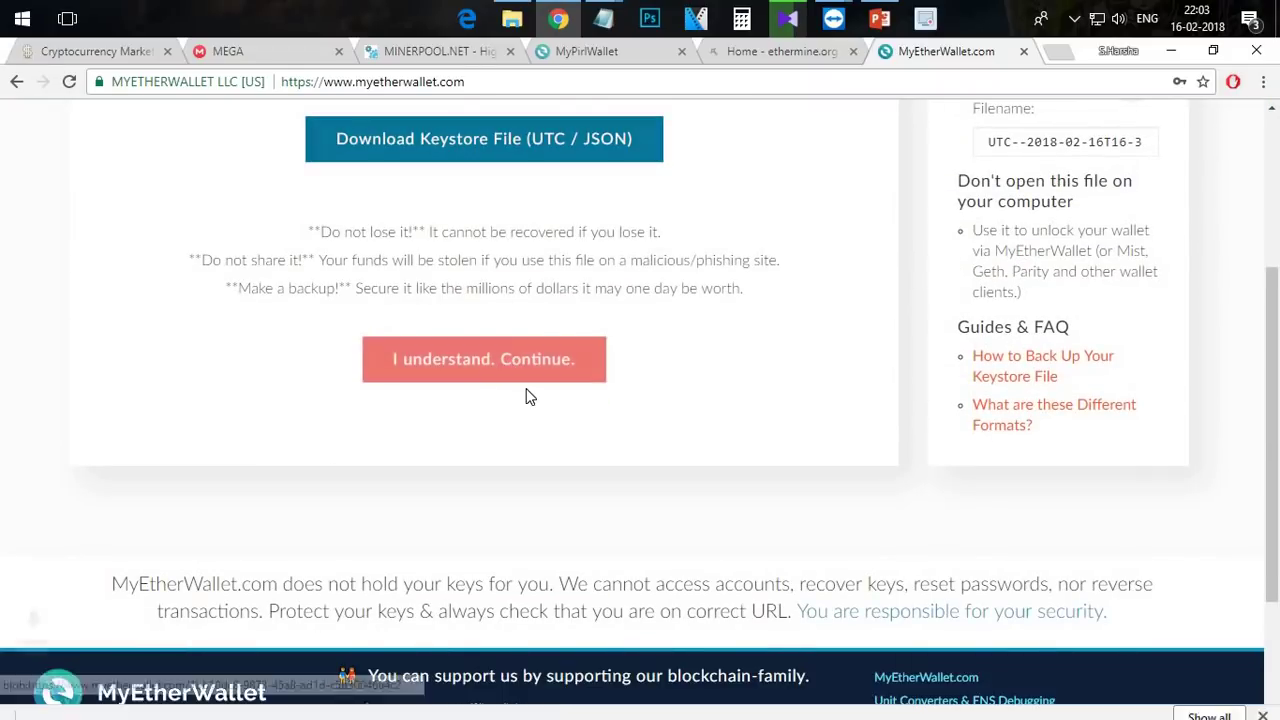
click(484, 359)
scroll(472, 405, up, 1)
scroll(472, 405, up, 2)
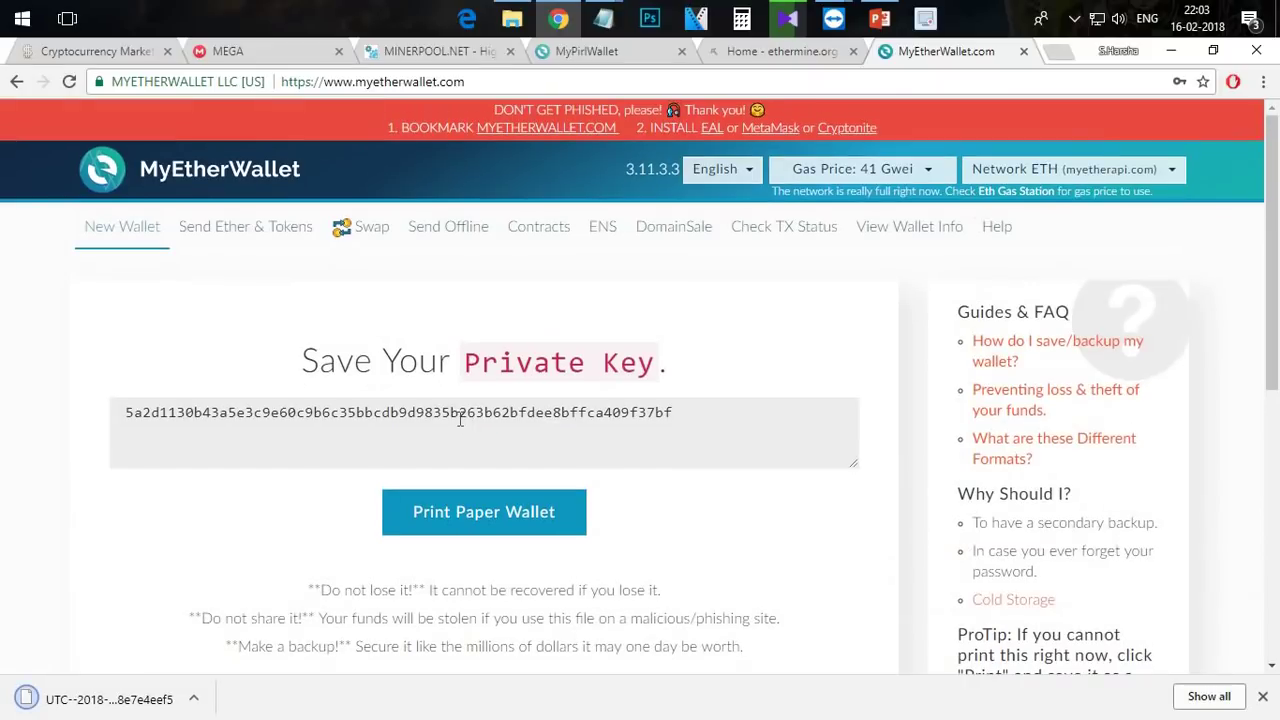
Step: Copy the new wallet's private key and continue to the wallet unlock page
double_click(455, 410)
right_click(475, 415)
click(498, 421)
scroll(510, 350, down, 3)
click(488, 429)
scroll(150, 619, up, 3)
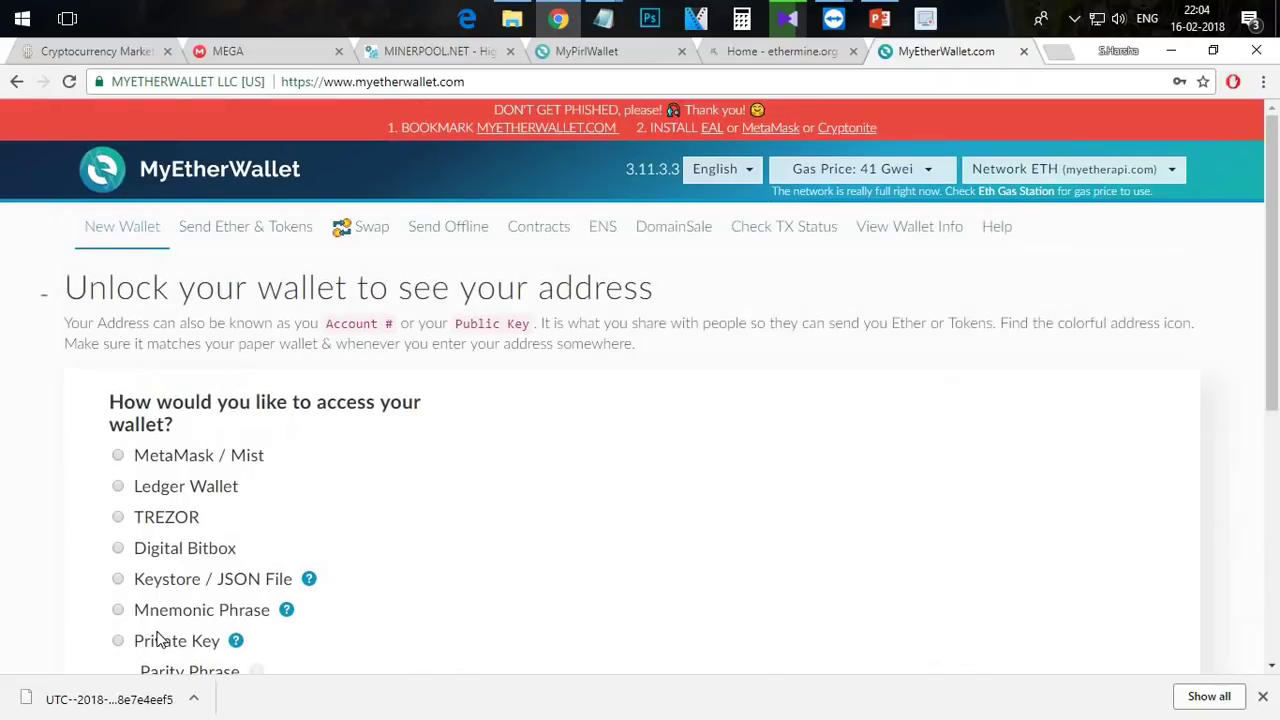
Step: Choose Private Key as the access method, paste the wallet's private key and unlock the wallet
click(118, 640)
scroll(565, 530, down, 2)
click(563, 523)
key(ctrl+v)
scroll(540, 435, down, 2)
click(526, 421)
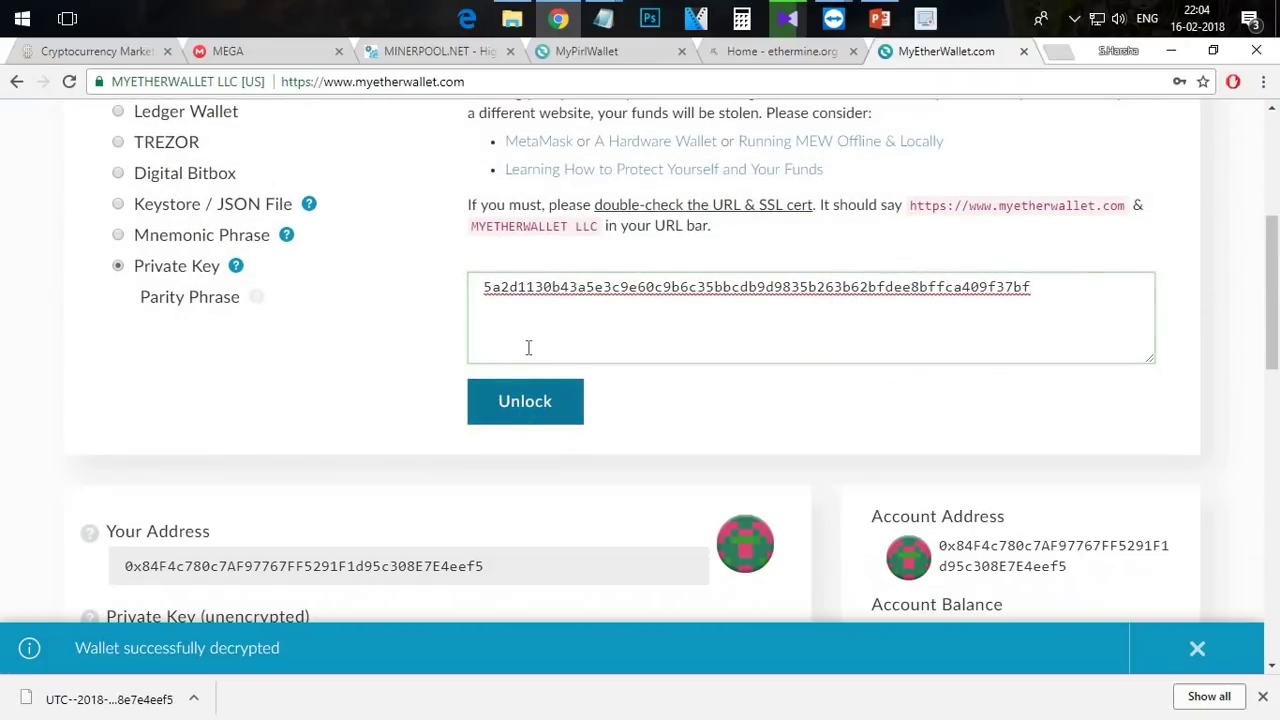
Step: Check the unlocked wallet's account balance and copy its public address
scroll(337, 309, down, 4)
double_click(185, 196)
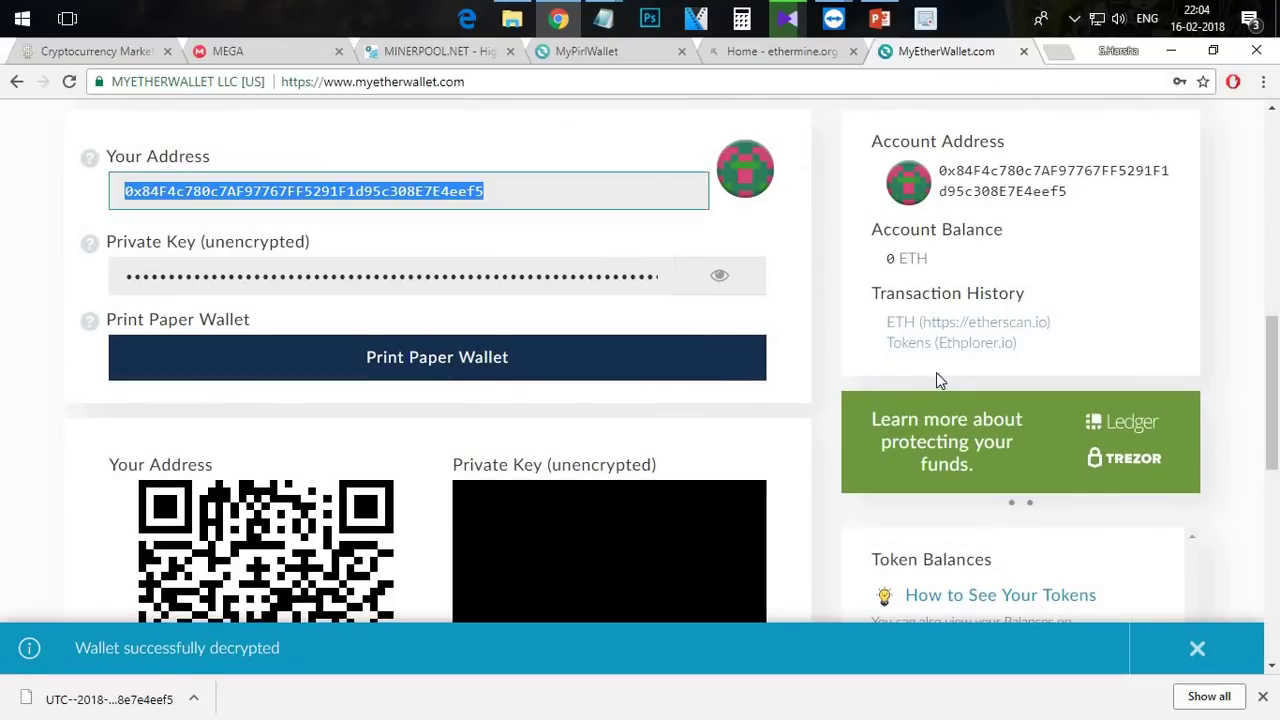
drag(880, 272, 1014, 285)
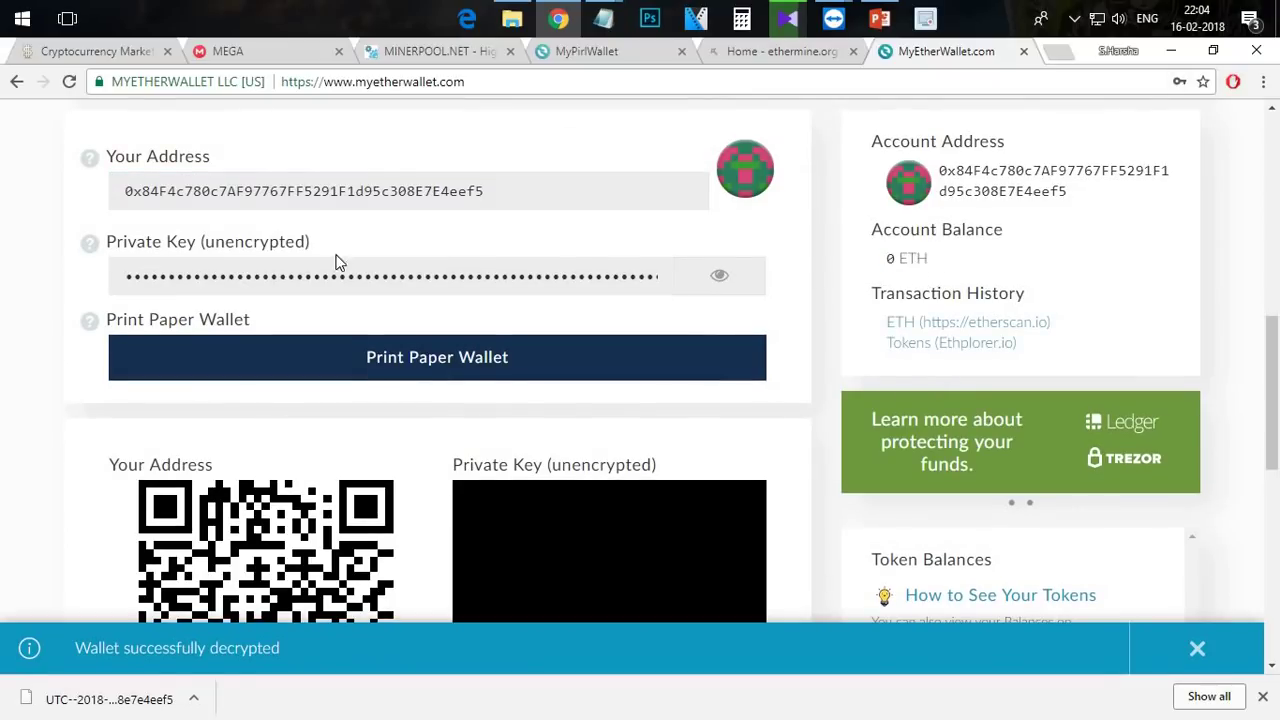
double_click(292, 199)
right_click(324, 194)
click(340, 206)
Step: In Notepad, replace <Your_Ethereum_Address> with the copied wallet address and <RigName> with monster
click(603, 18)
click(501, 105)
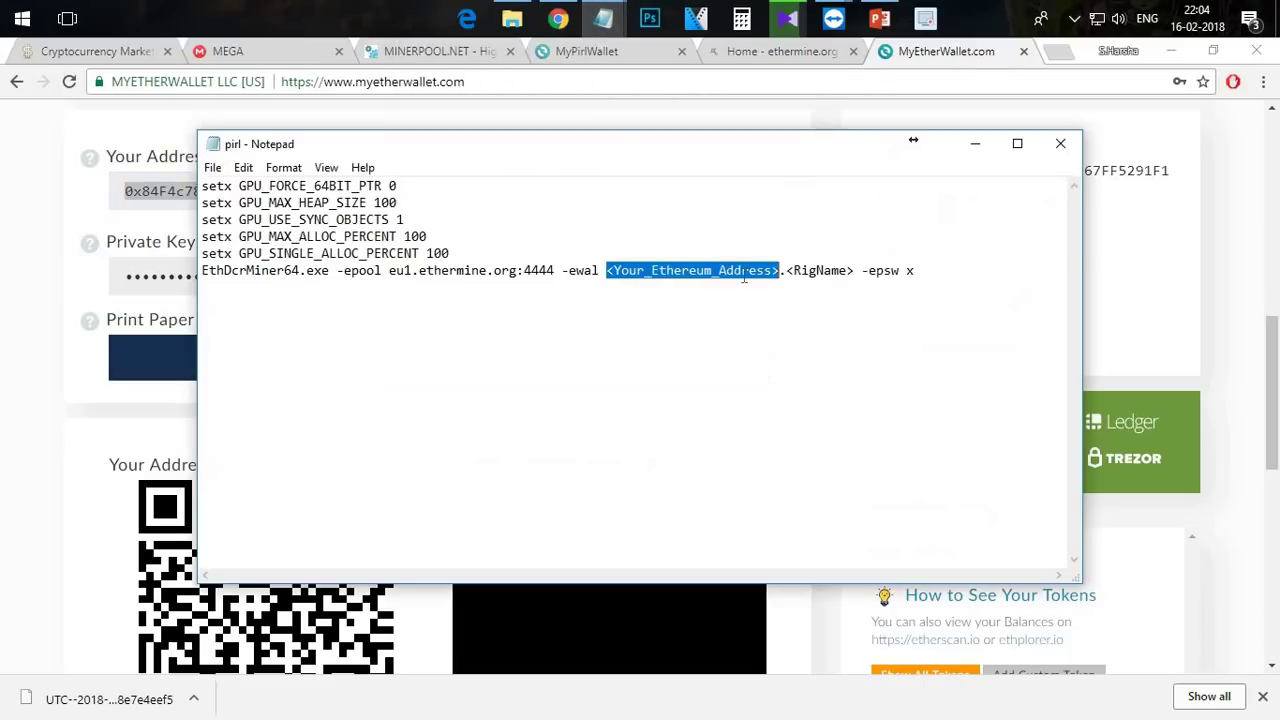
key(ctrl+v)
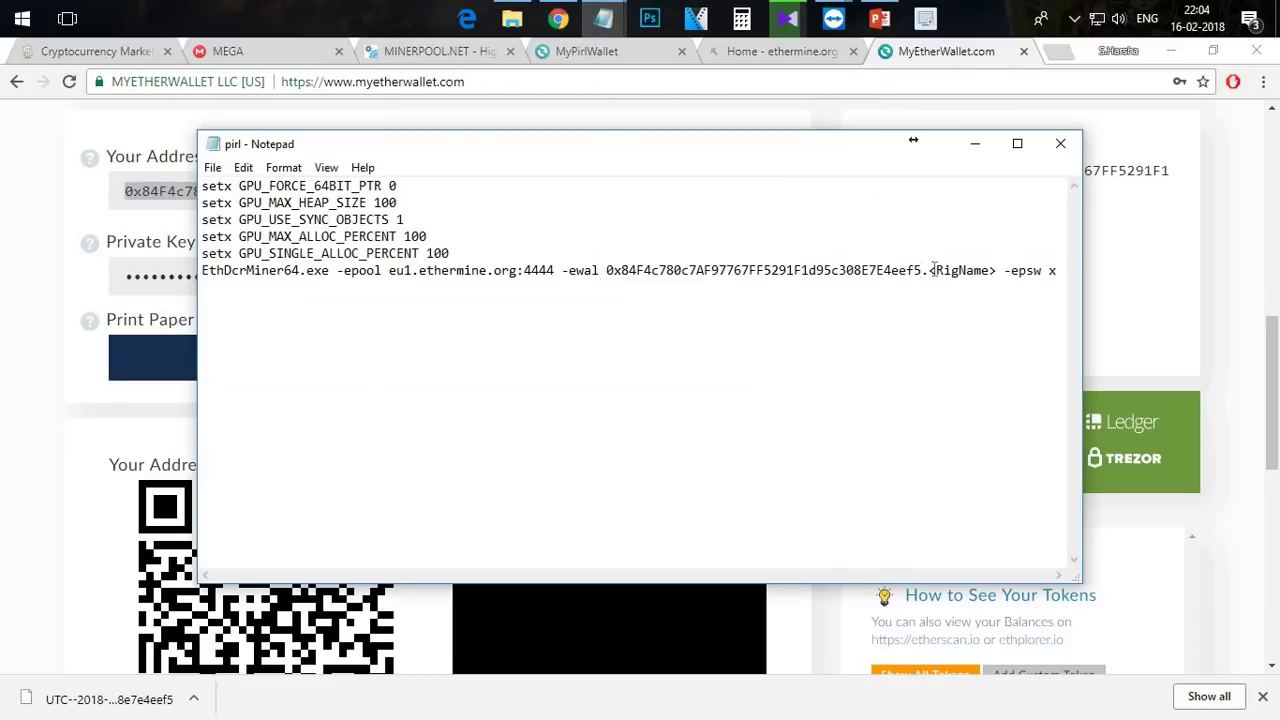
drag(929, 271, 997, 271)
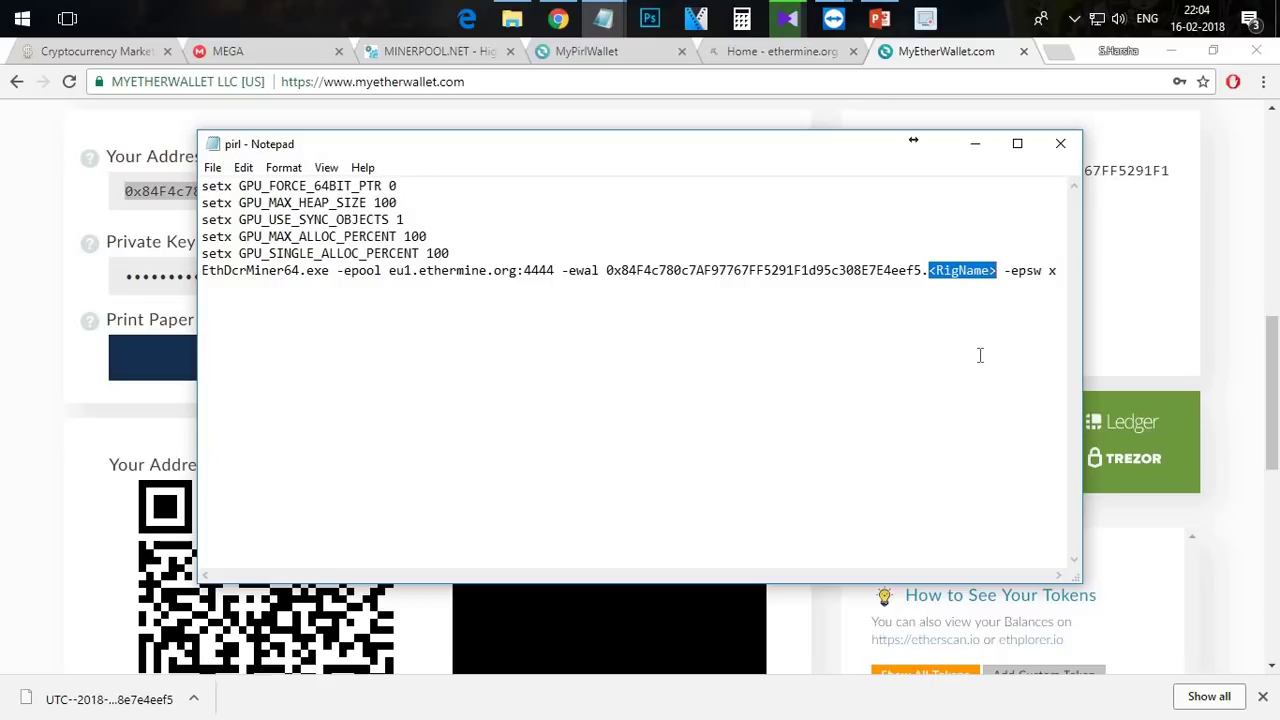
text(monster)
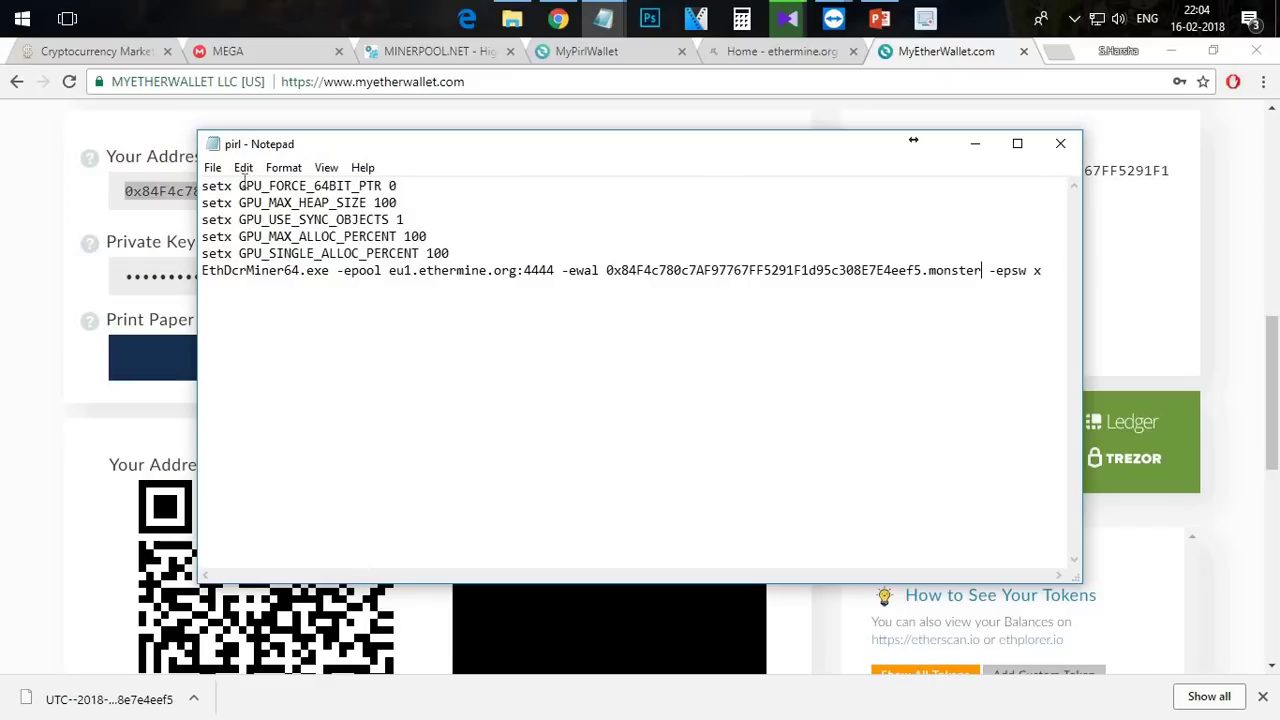
Step: Save the commands as eth.bat with type All Files in the Claymore miner folder and close Notepad
click(212, 167)
click(262, 251)
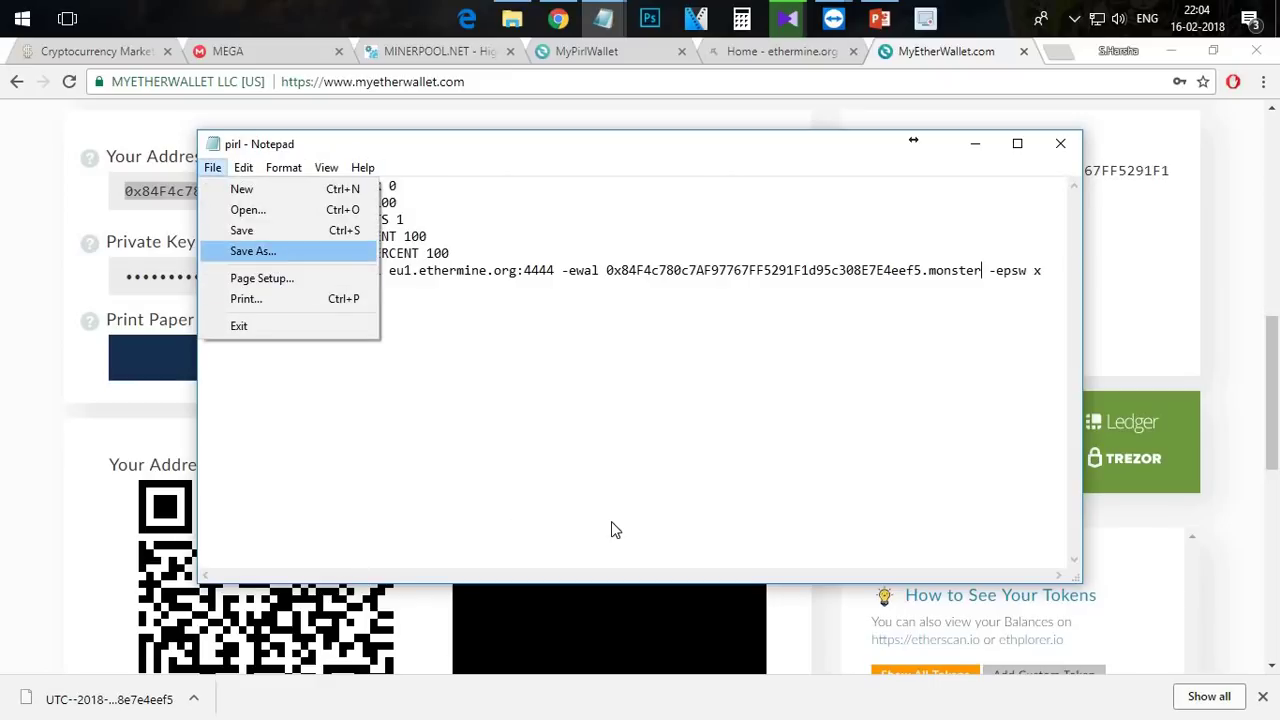
click(521, 555)
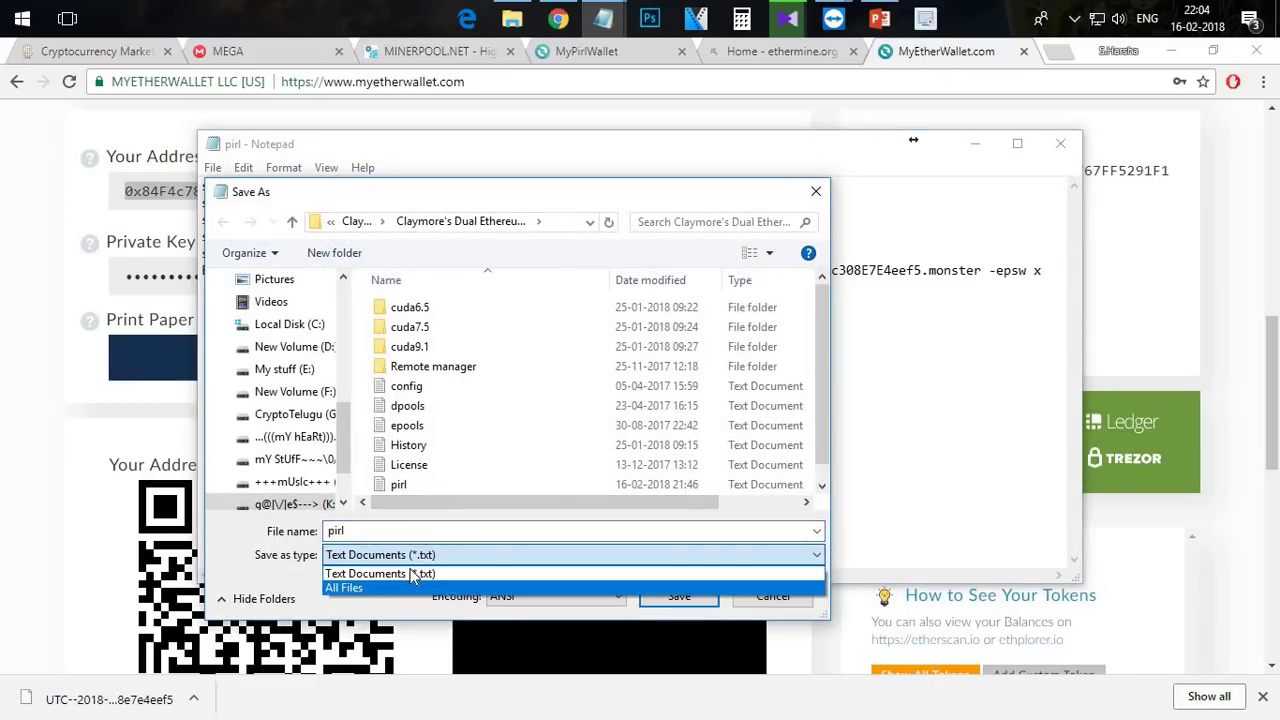
click(410, 574)
double_click(409, 531)
text(et)
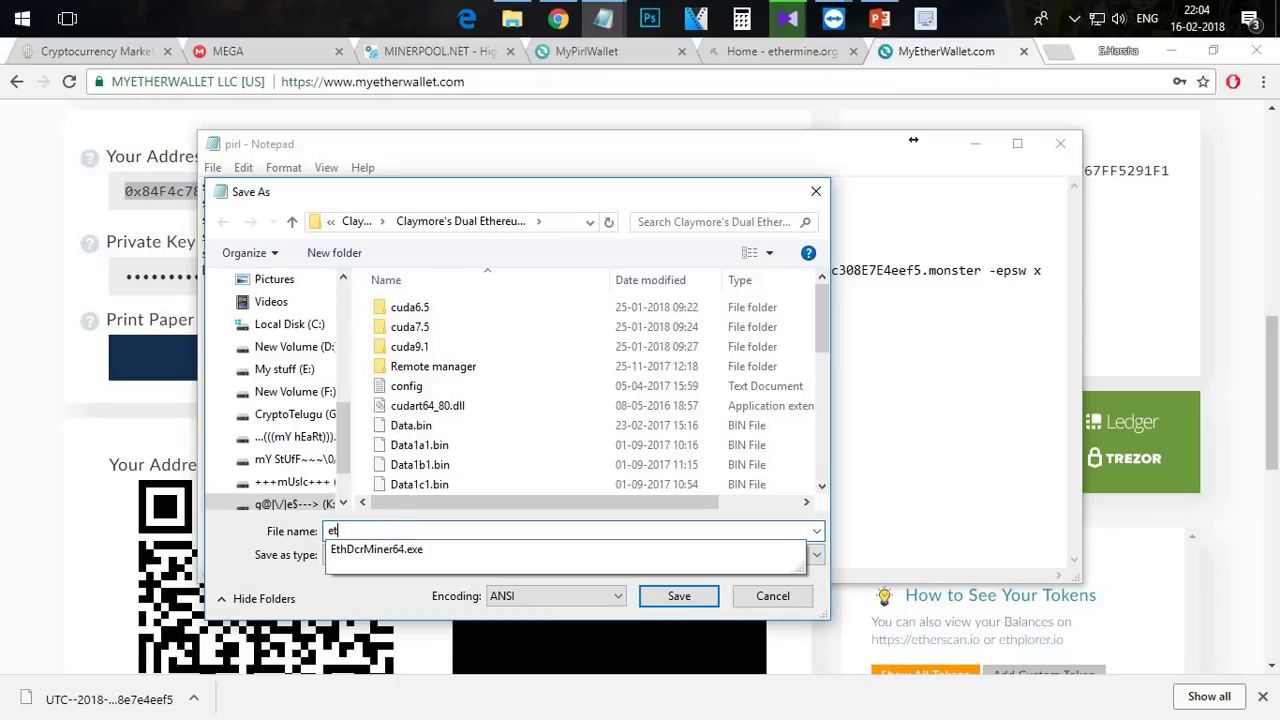
text(h.bat)
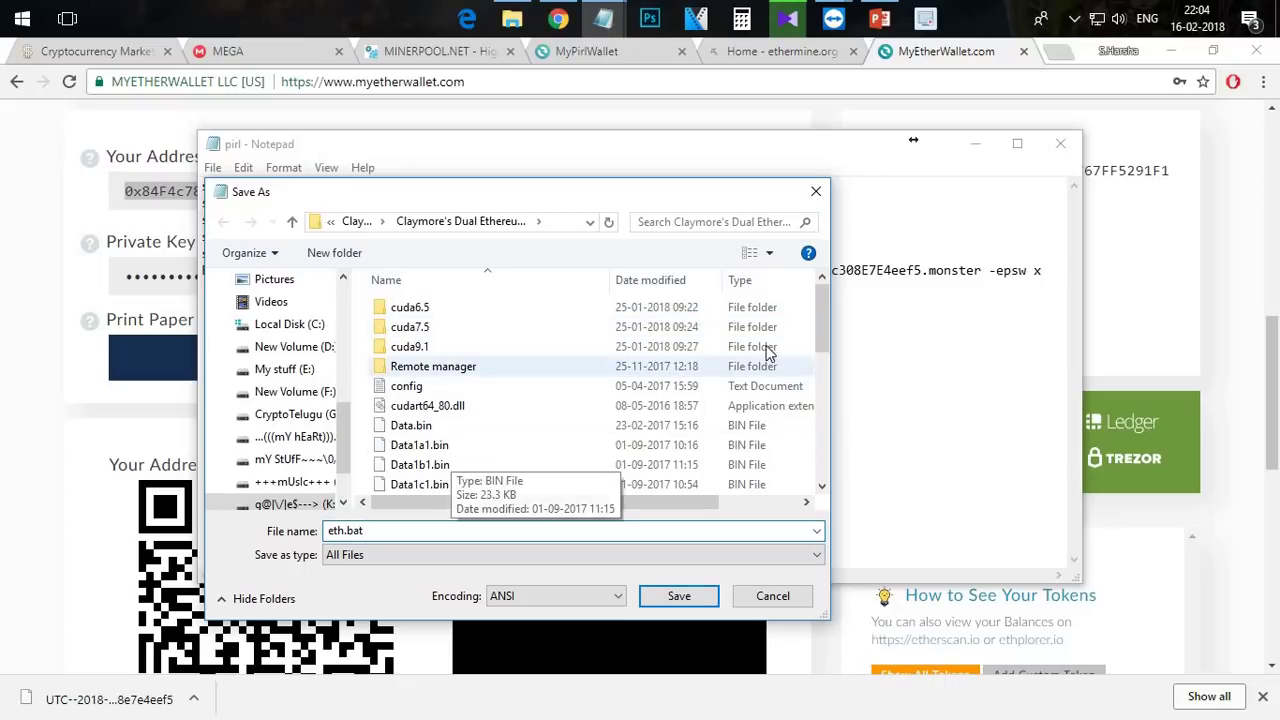
scroll(445, 482, down, 4)
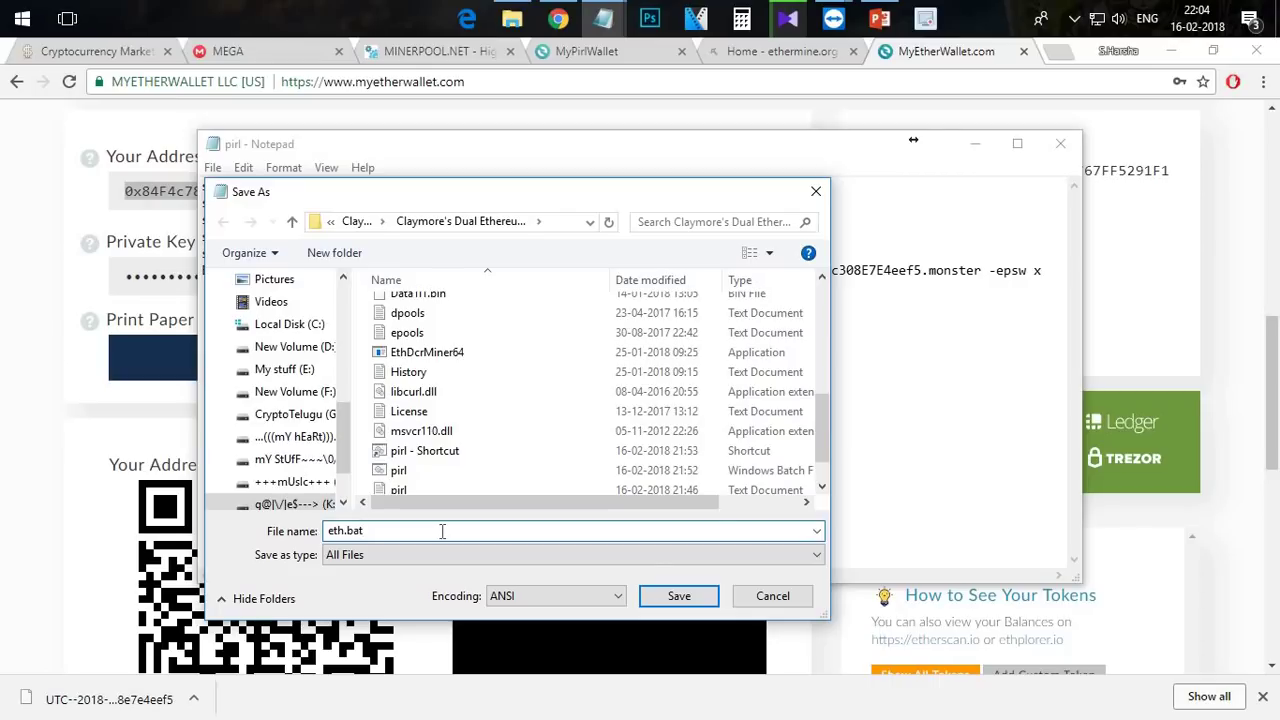
click(679, 596)
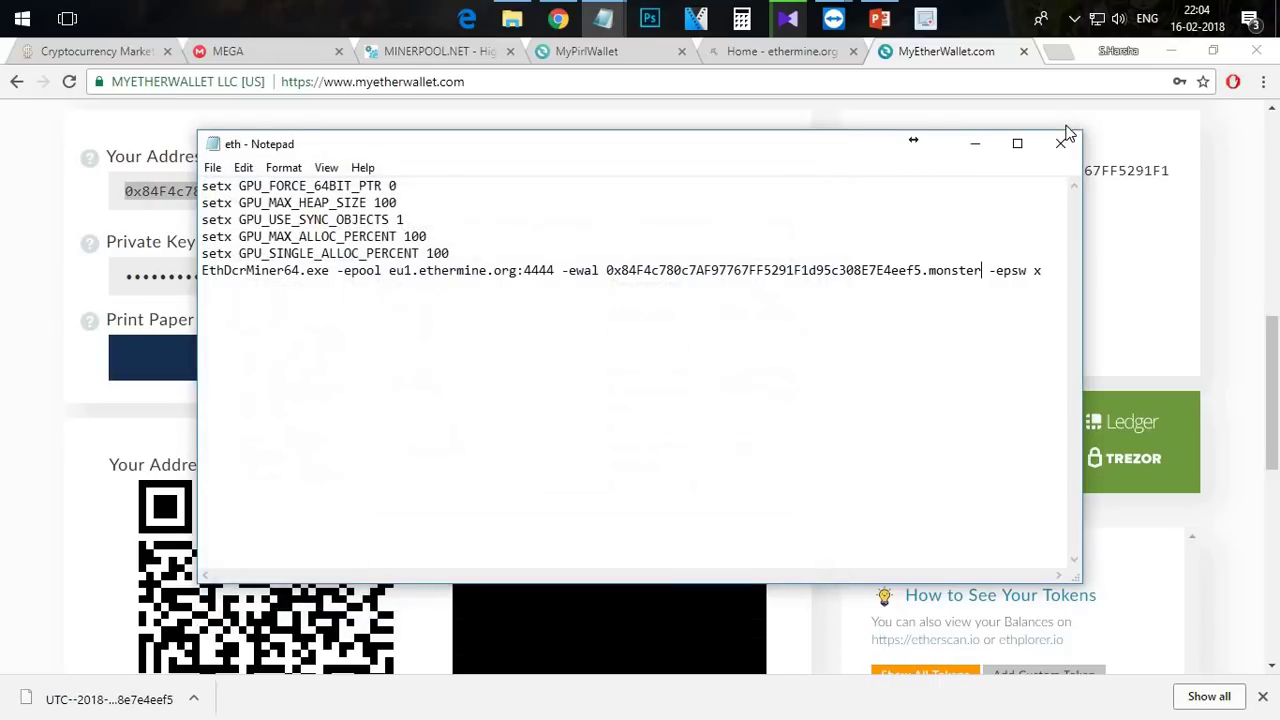
click(1060, 143)
Step: Switch to File Explorer, check the eth batch file in the Claymore miner folder, and minimize the window
click(511, 18)
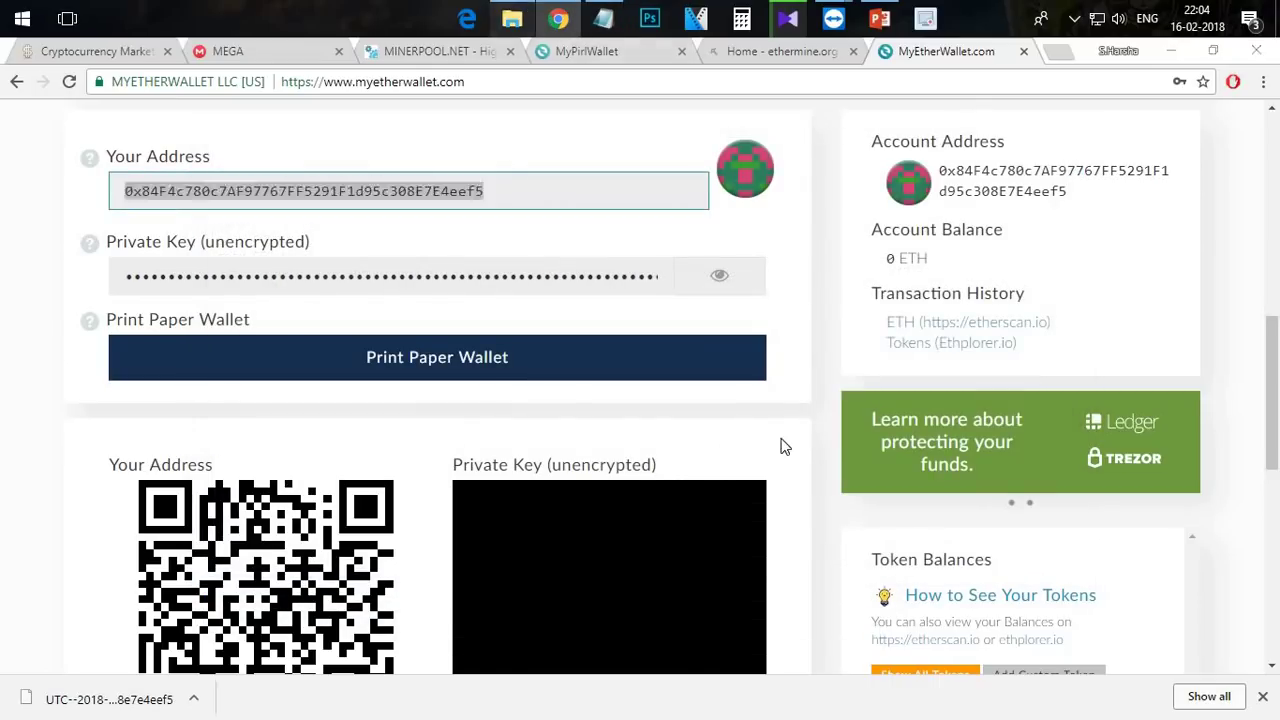
scroll(200, 489, down, 1)
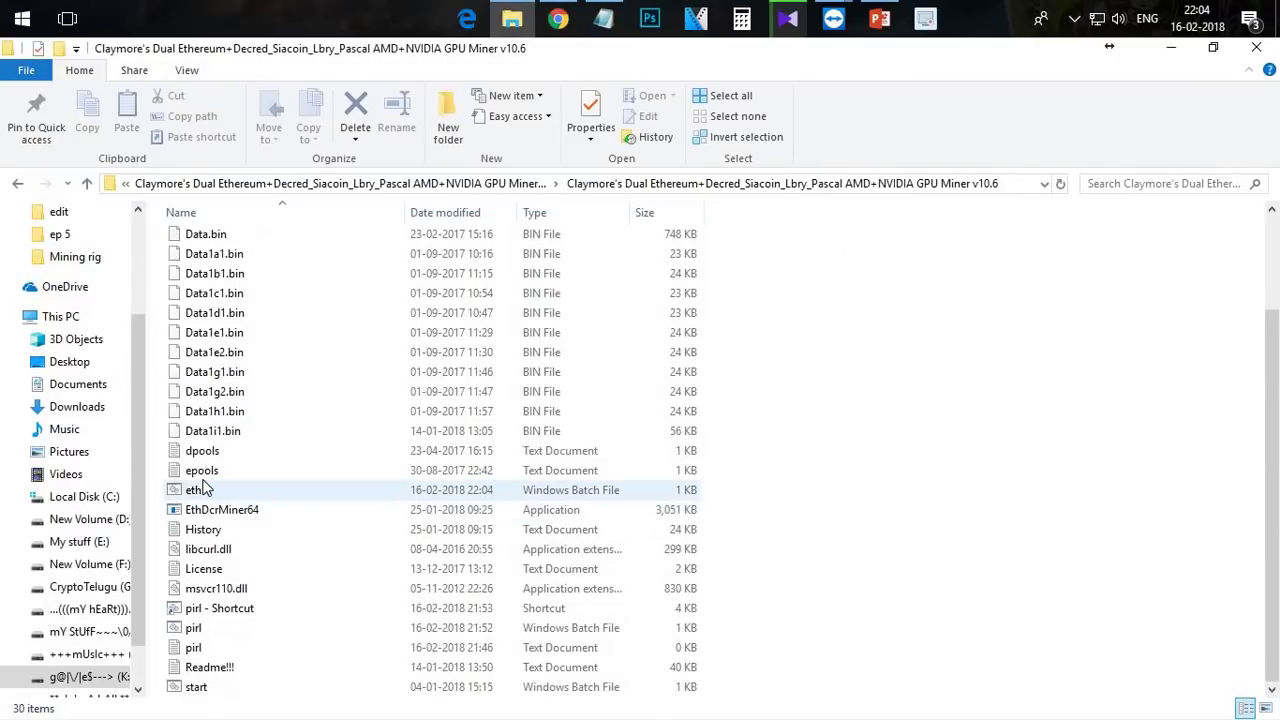
right_click(205, 490)
click(934, 424)
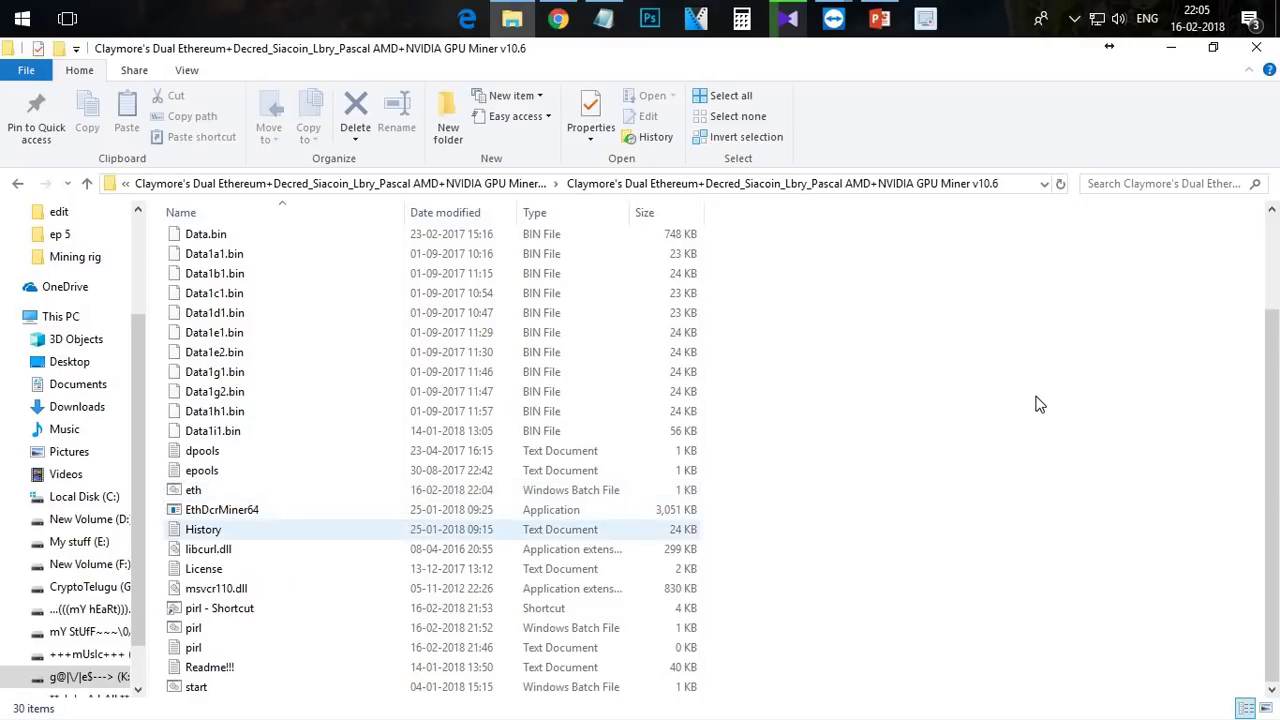
click(1174, 54)
Step: Switch to the TeamViewer session of the monster rig to view the miner console
scroll(728, 251, up, 7)
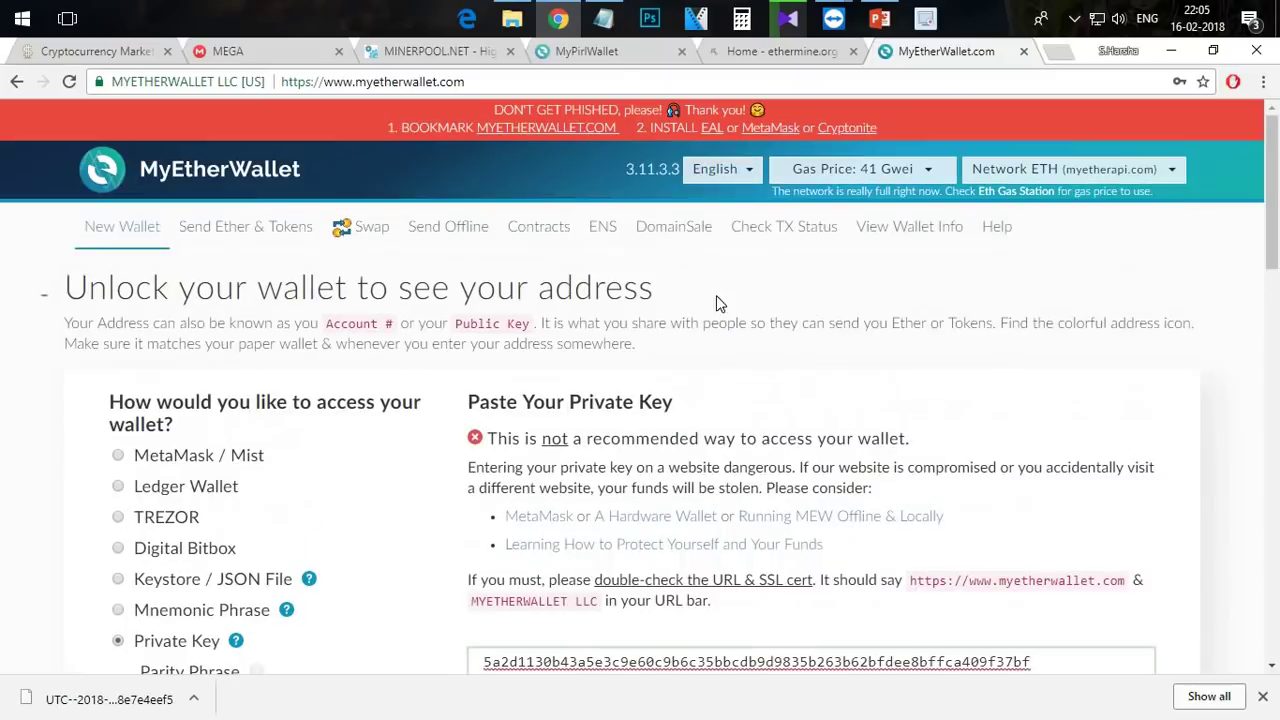
click(833, 18)
click(880, 120)
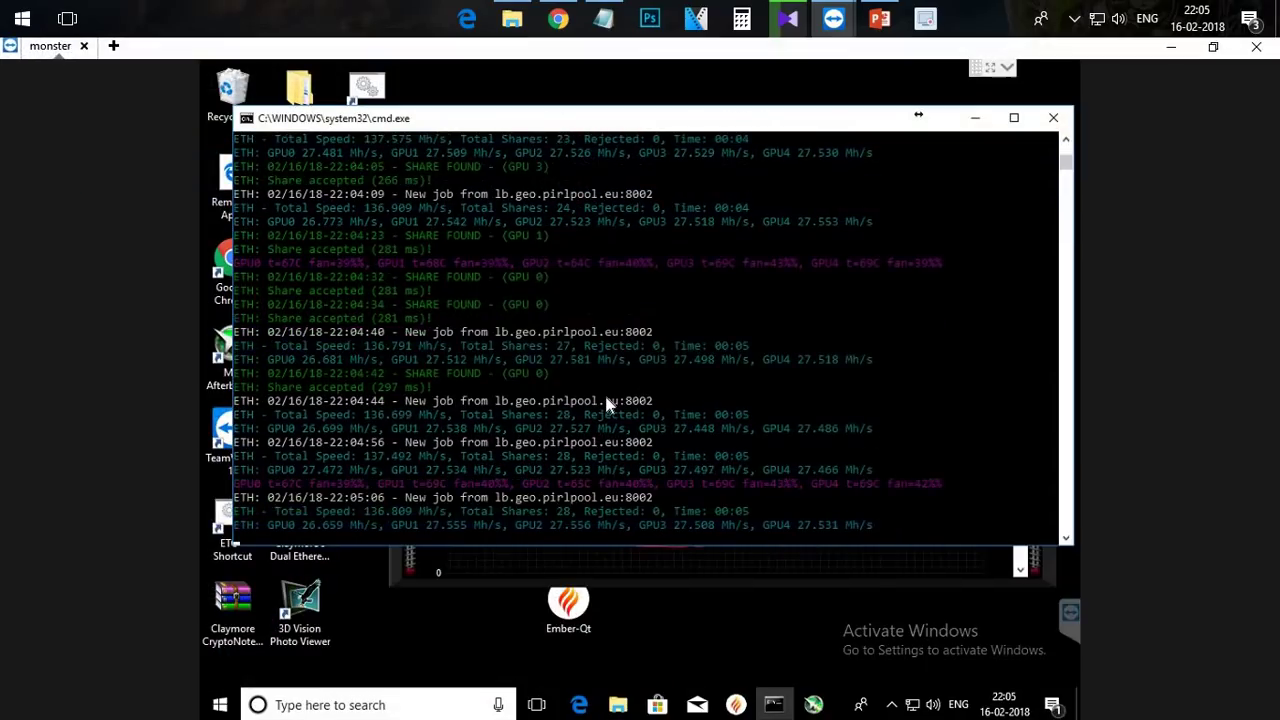
Step: Switch to the wallet note in Notepad and copy the wallet address from the adrs line
click(603, 18)
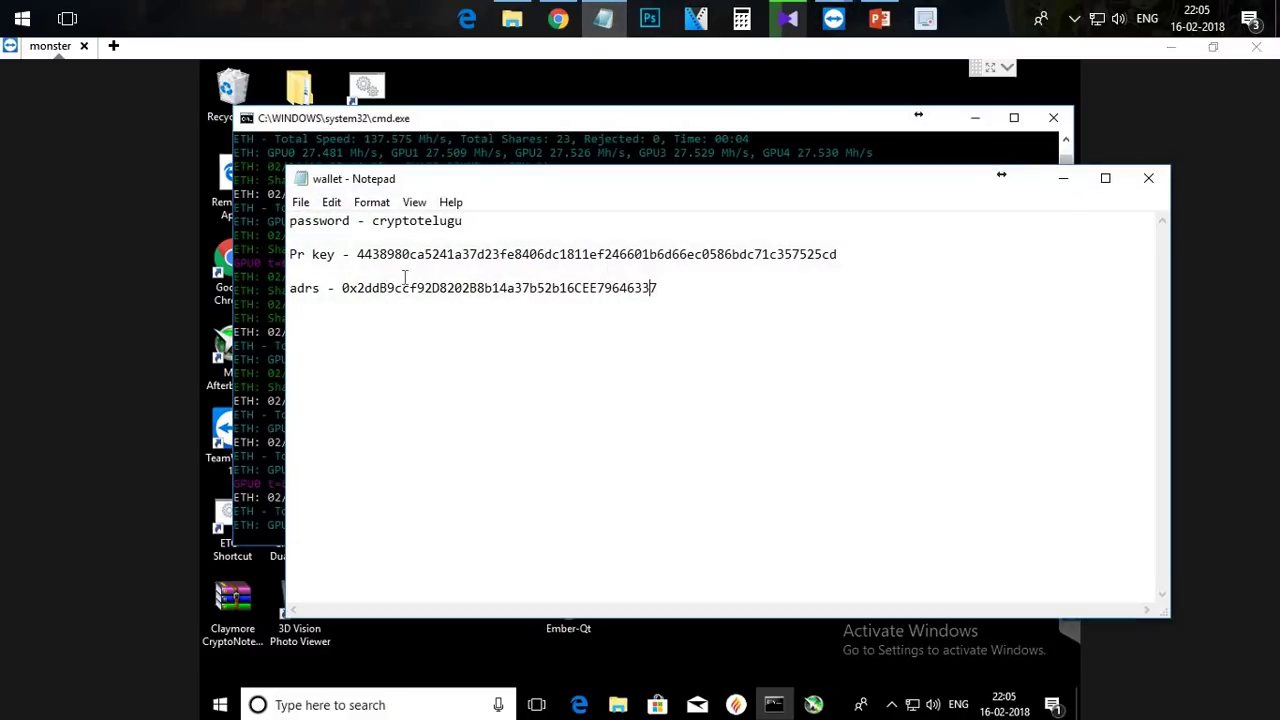
double_click(415, 289)
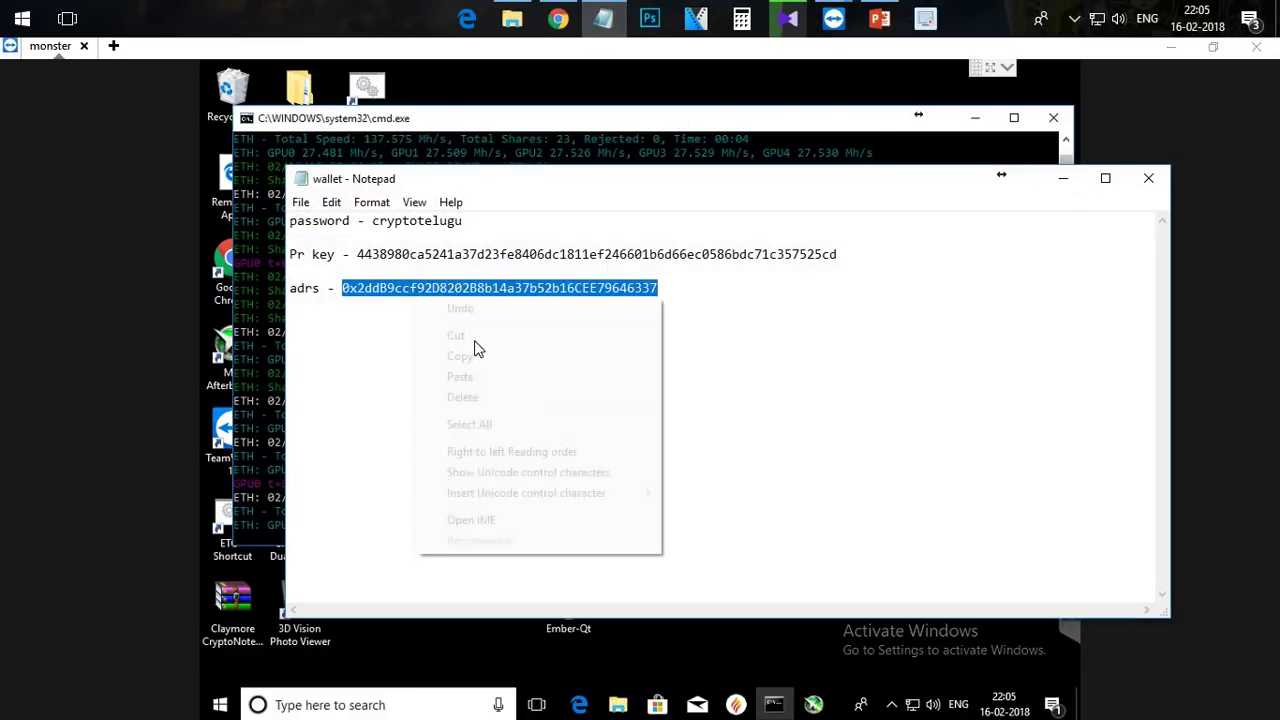
right_click(414, 289)
click(489, 354)
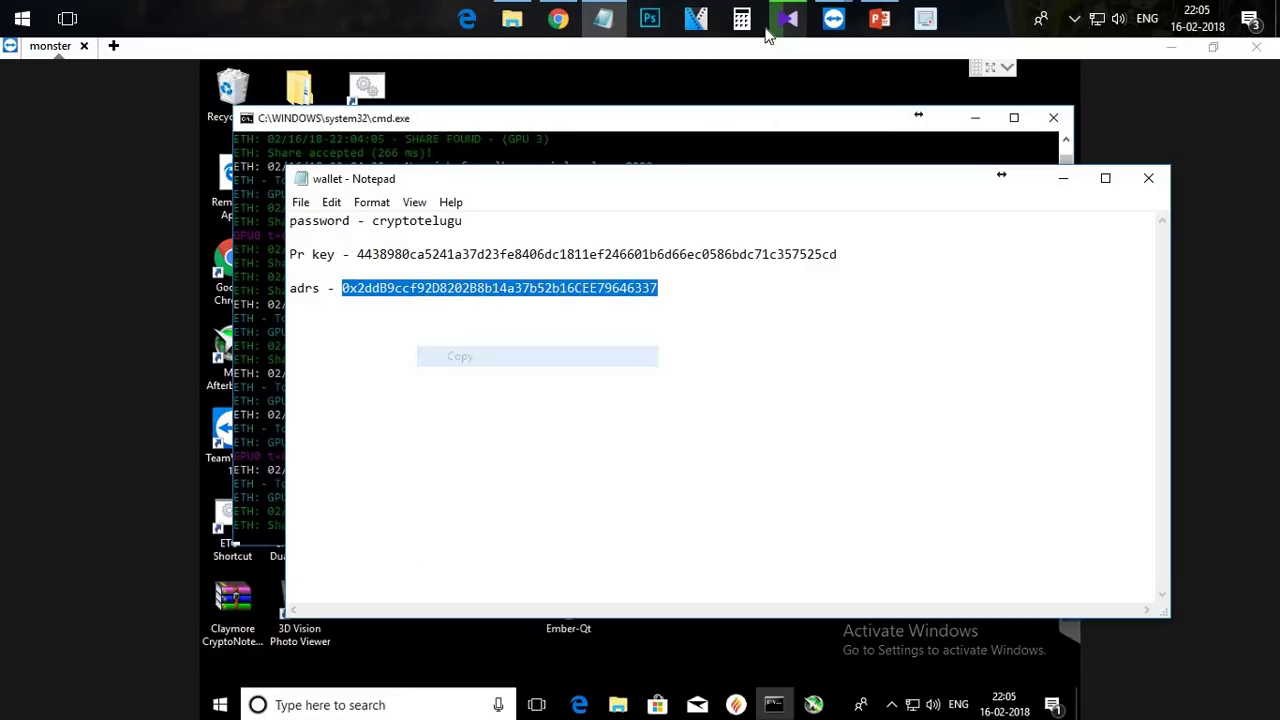
Step: Switch to Chrome and open the PIRL pool from the MINERPOOL.NET pool list
click(558, 18)
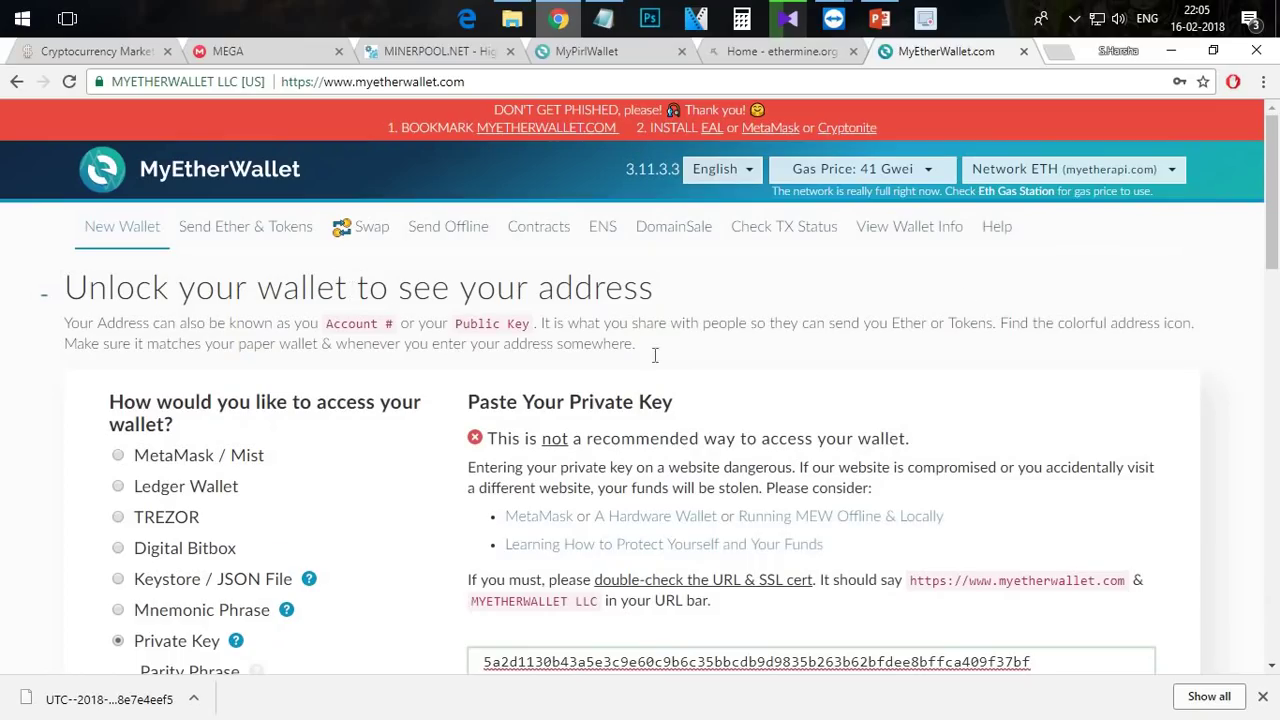
click(458, 60)
scroll(177, 454, down, 3)
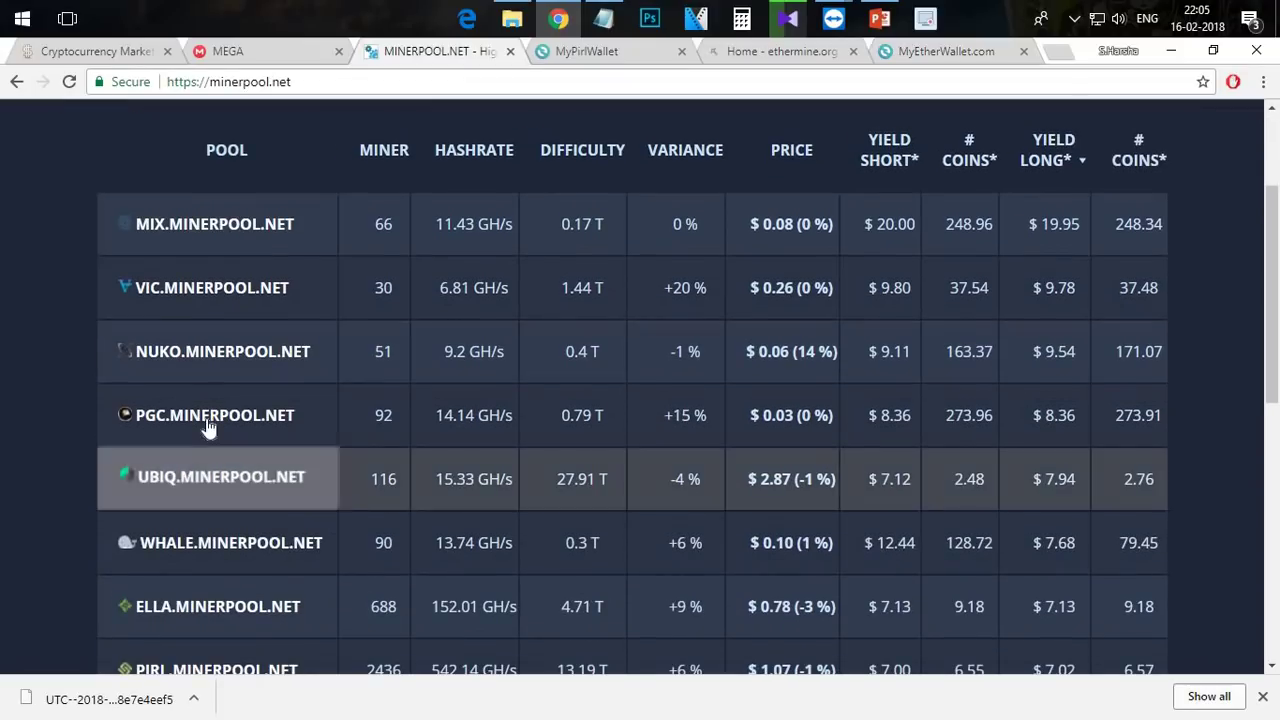
scroll(199, 455, down, 2)
click(201, 480)
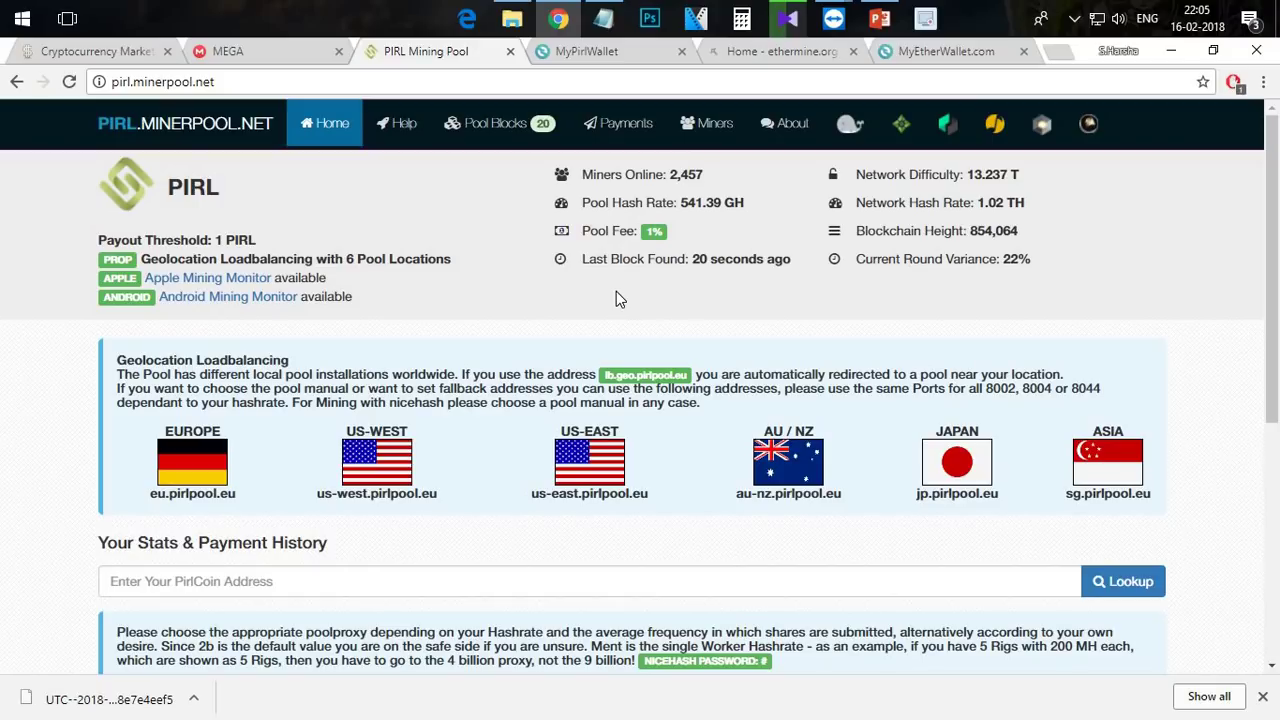
Step: Paste the copied wallet address into the PirlCoin address field under Your Stats & Payment History
scroll(616, 291, down, 2)
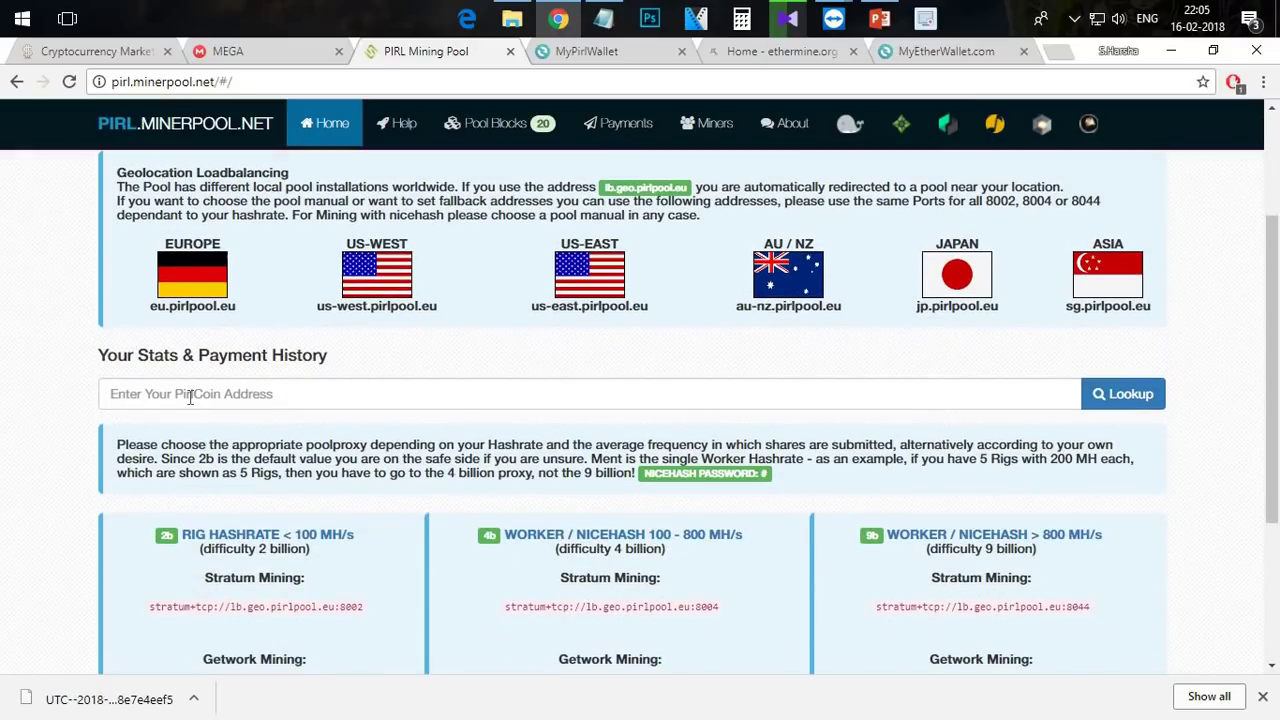
click(544, 393)
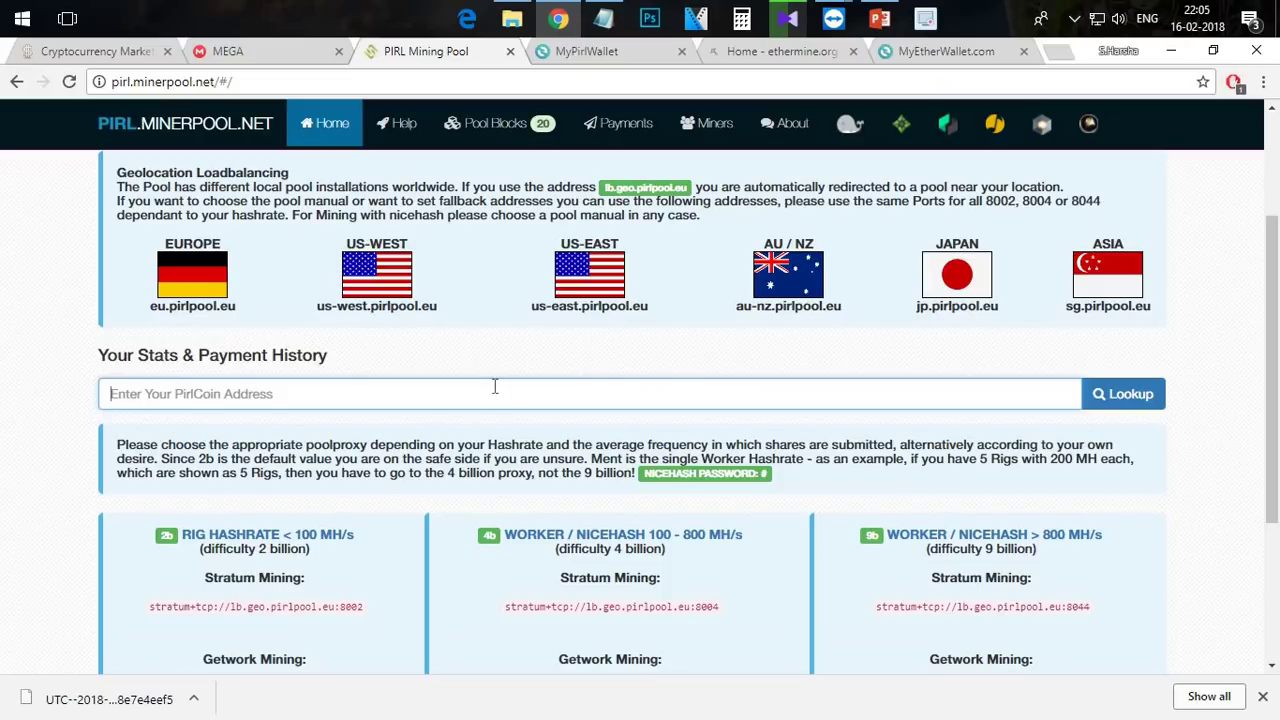
key(ctrl+v)
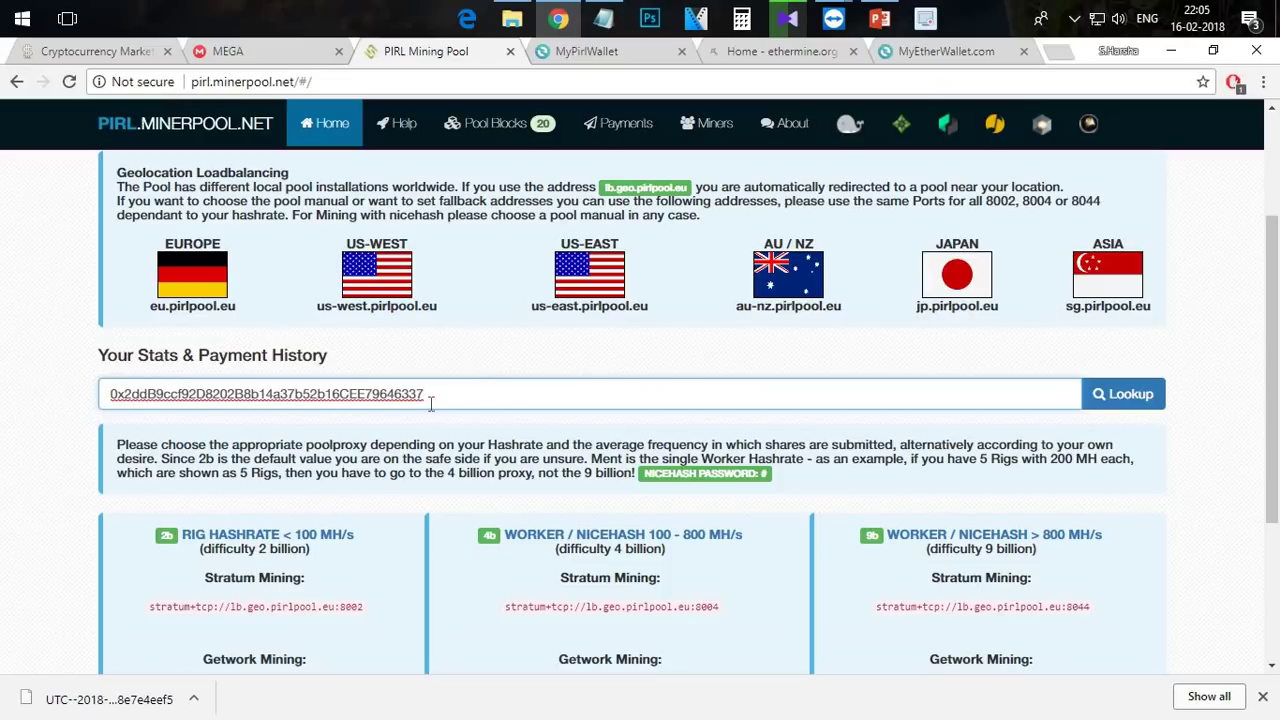
Step: Switch to the wallet note in Notepad and examine the saved private key and wallet address lines
click(603, 18)
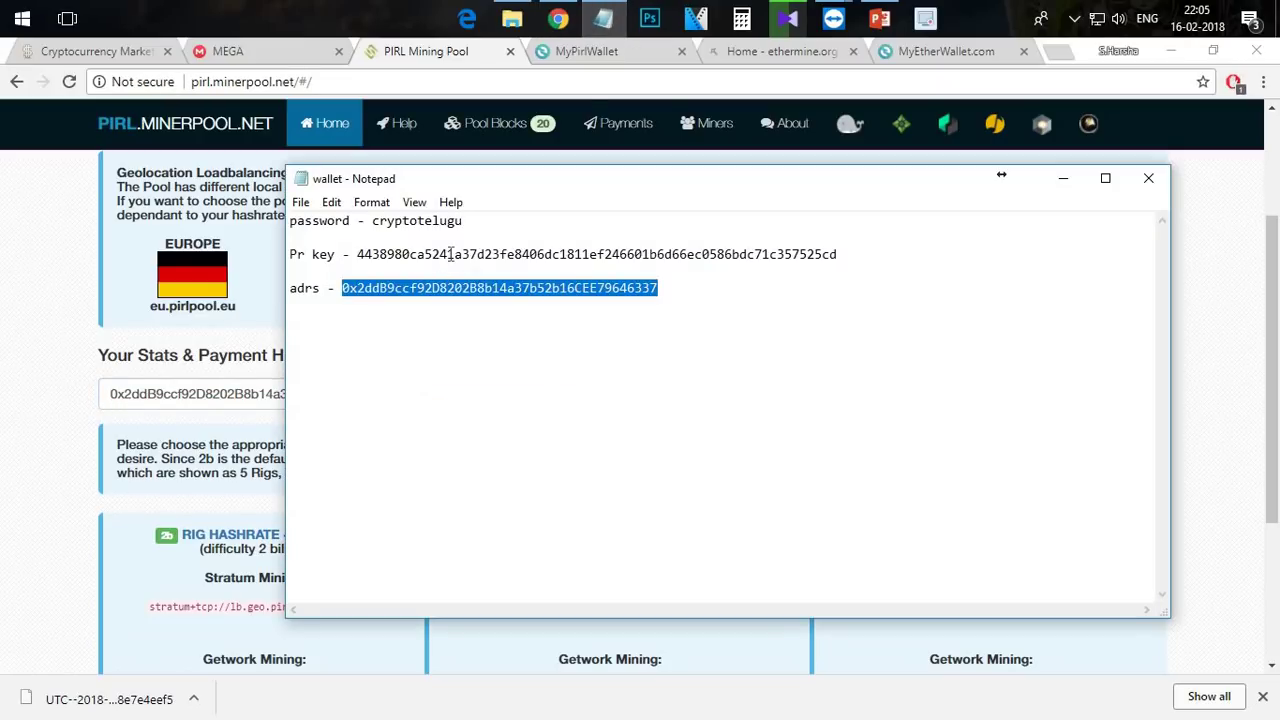
click(456, 288)
double_click(450, 254)
click(456, 288)
double_click(482, 288)
click(482, 294)
double_click(484, 285)
double_click(509, 258)
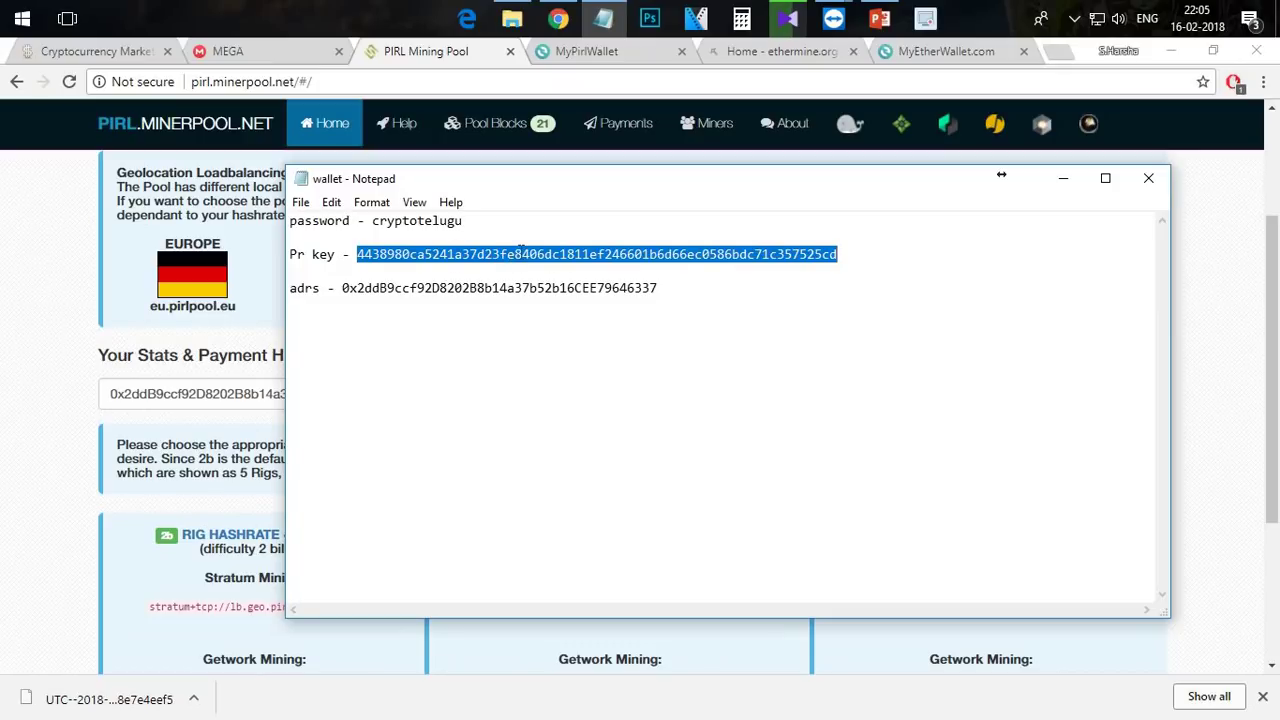
click(521, 253)
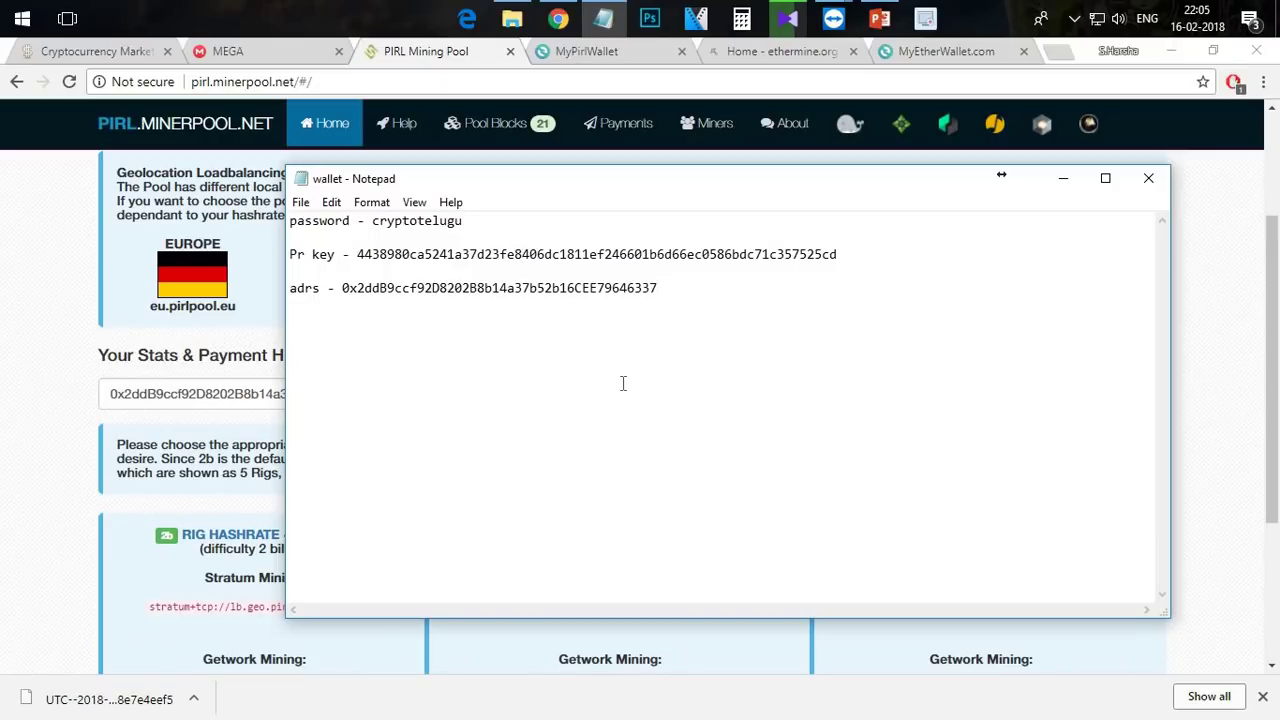
Step: Return to the PIRL pool page in Chrome and look up the account statistics for the pasted wallet address
click(252, 390)
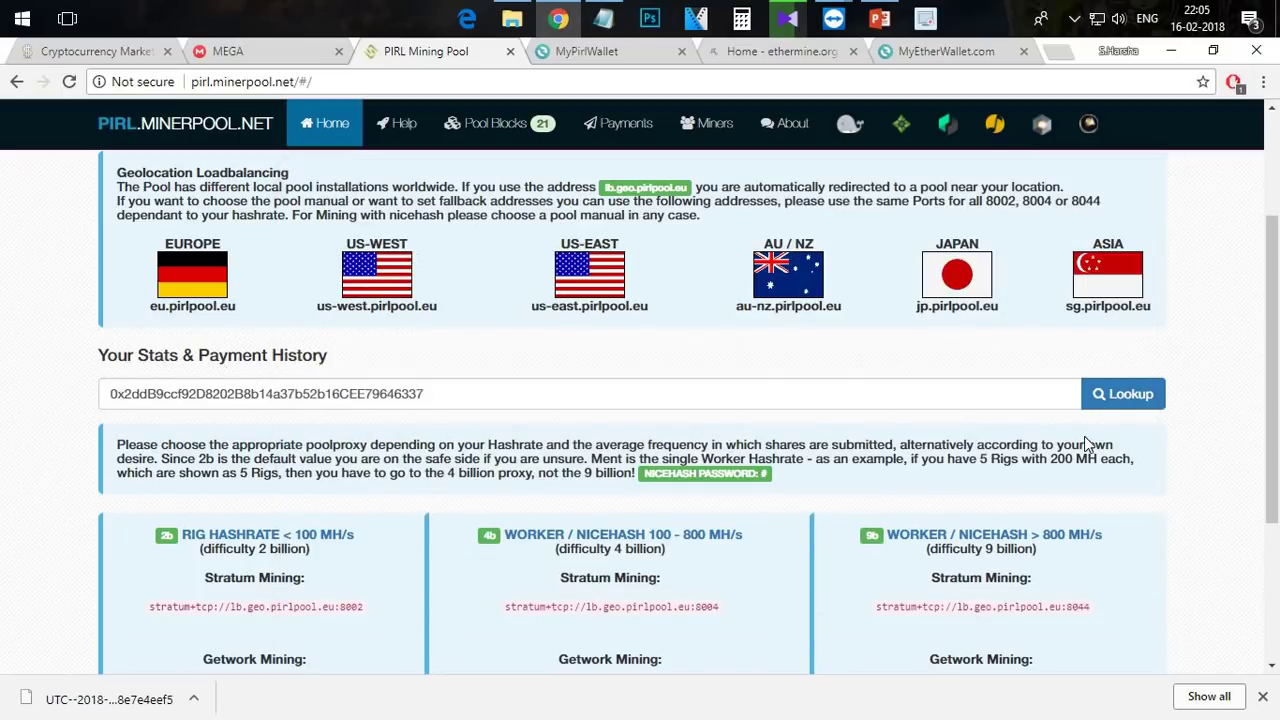
click(1111, 406)
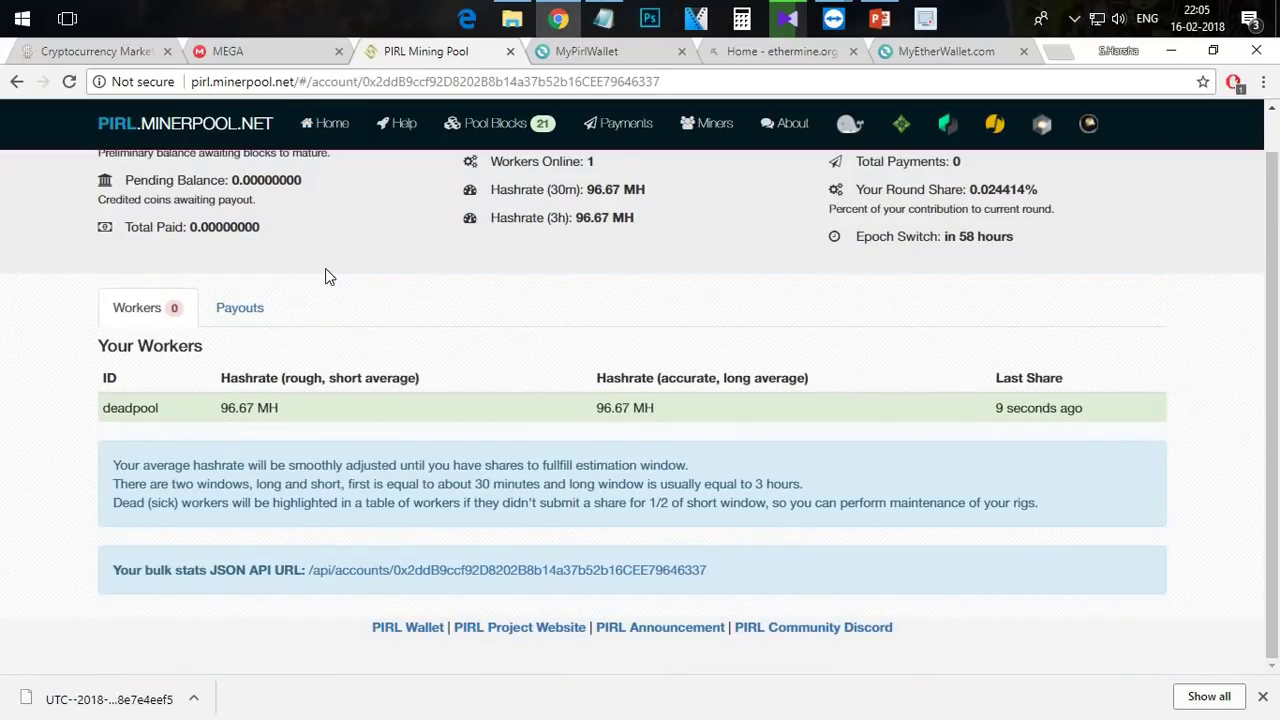
scroll(234, 320, up, 1)
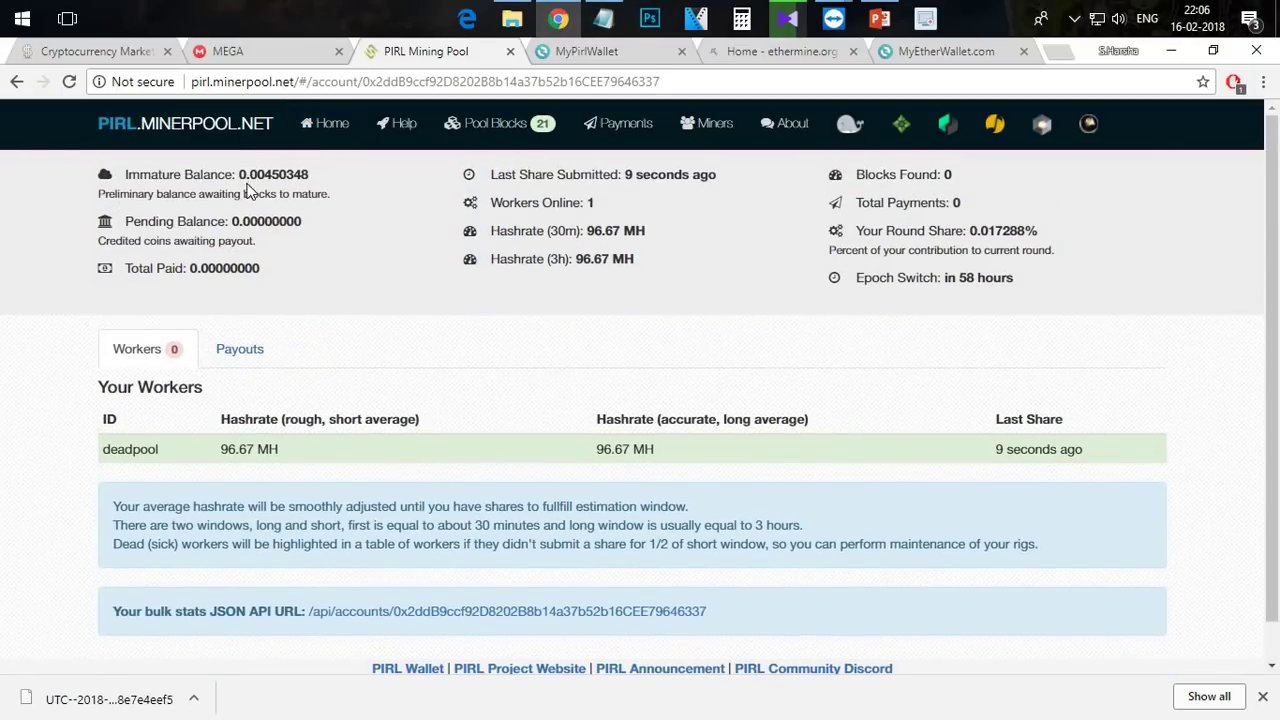
Step: Examine the deadpool worker's ID and its short-average and long-average hashrates in the workers table
double_click(136, 450)
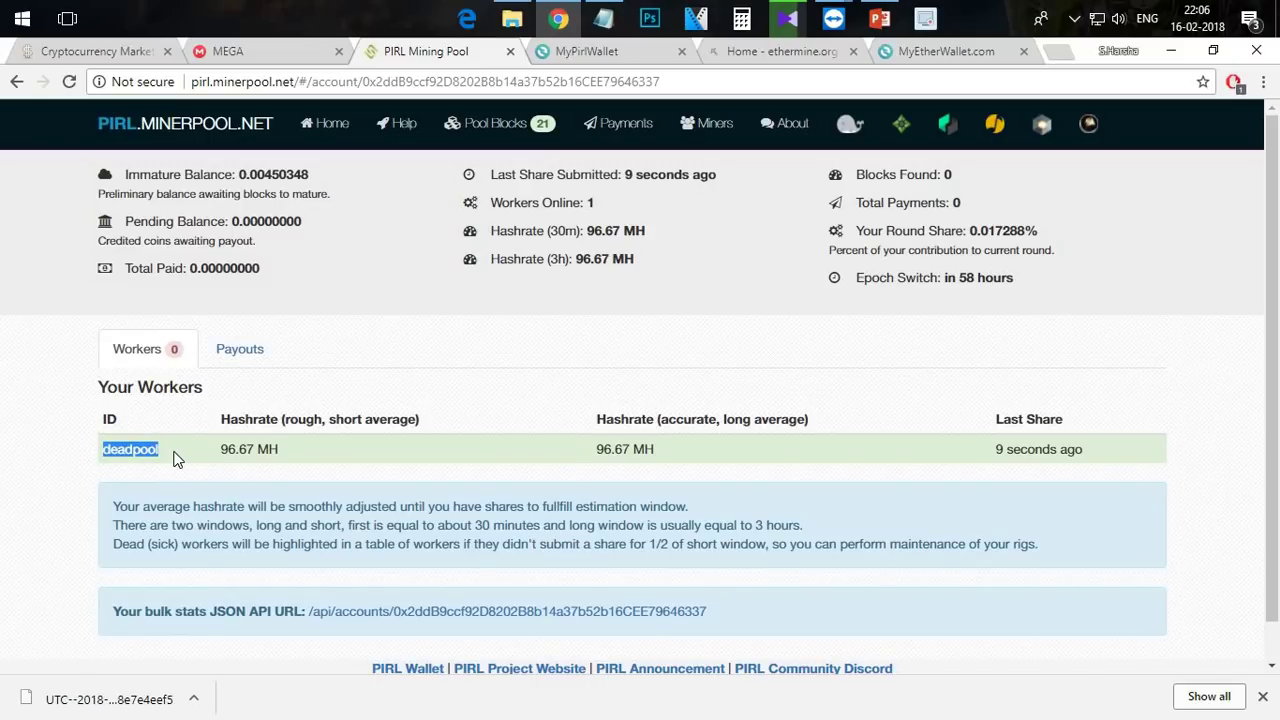
click(147, 456)
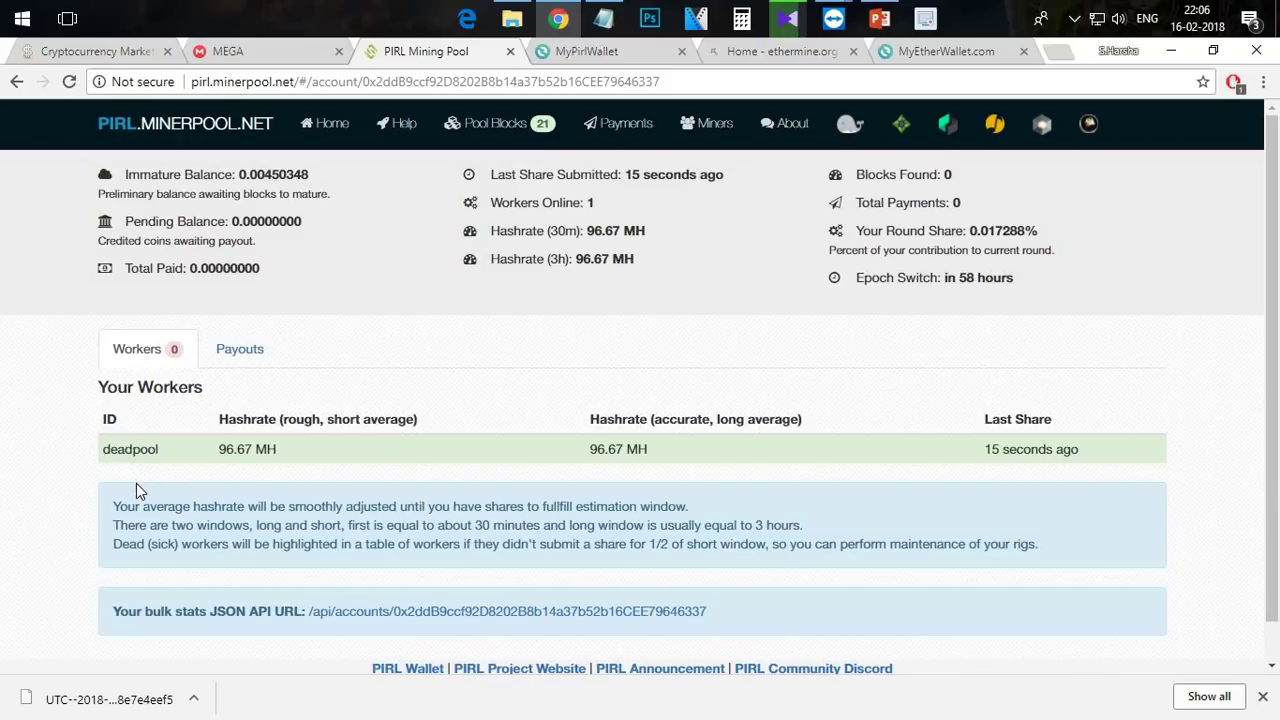
drag(340, 427, 337, 466)
click(354, 440)
drag(384, 425, 350, 457)
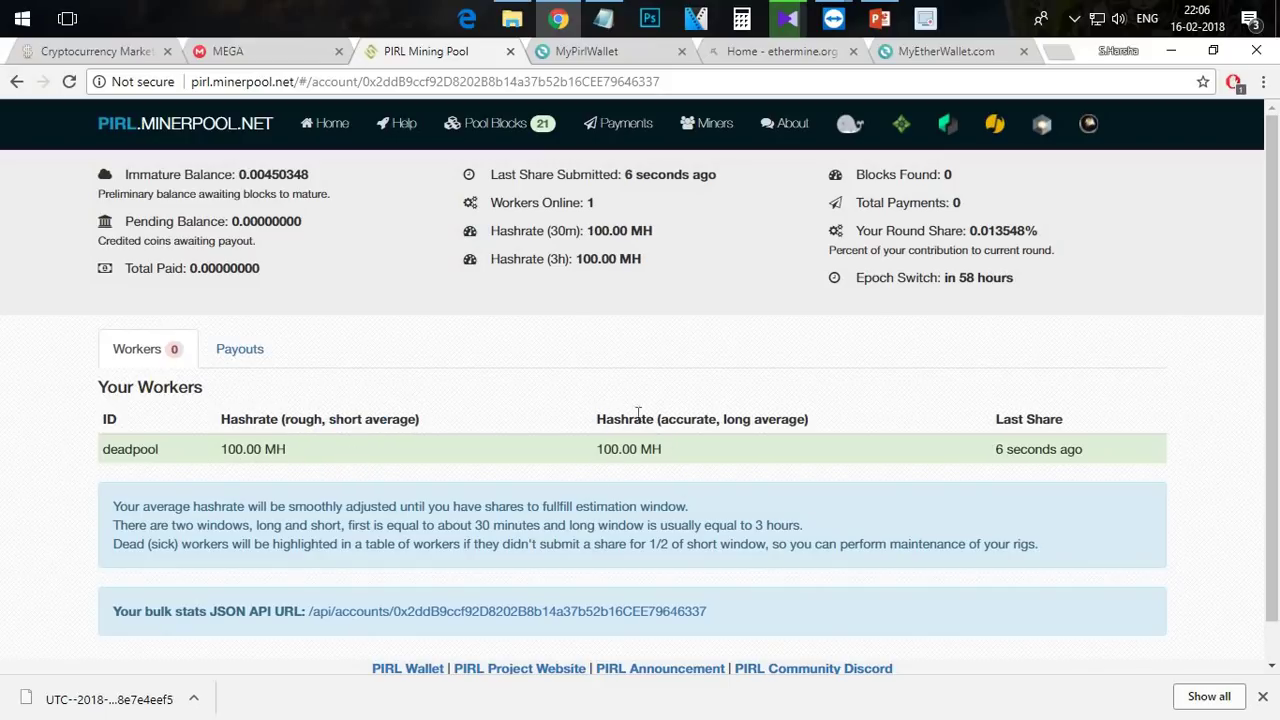
drag(594, 423, 846, 420)
click(733, 418)
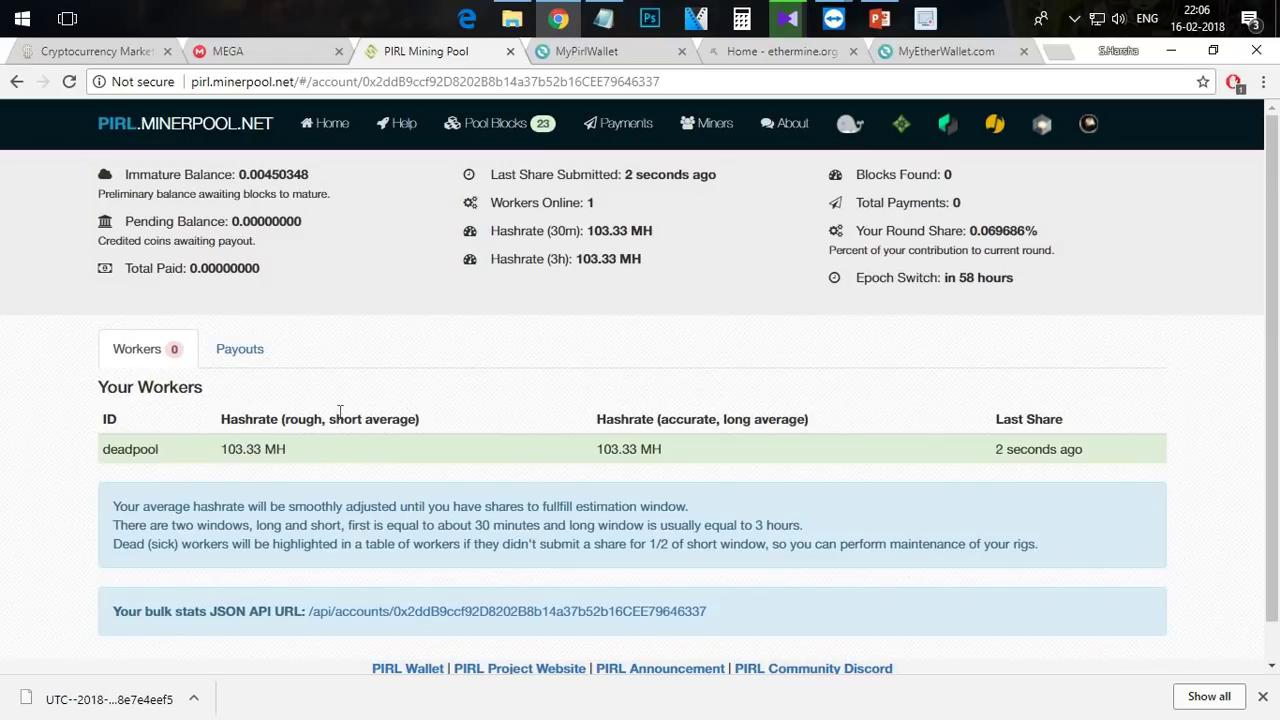
drag(410, 420, 331, 420)
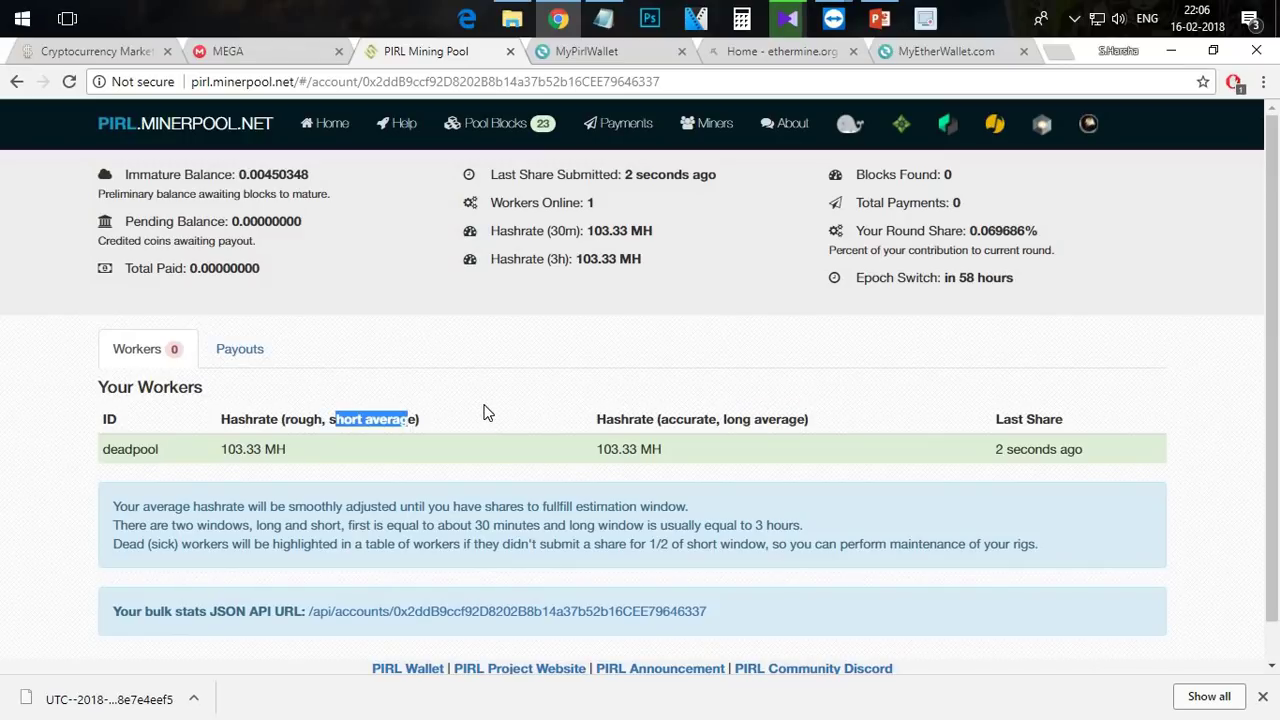
triple_click(633, 448)
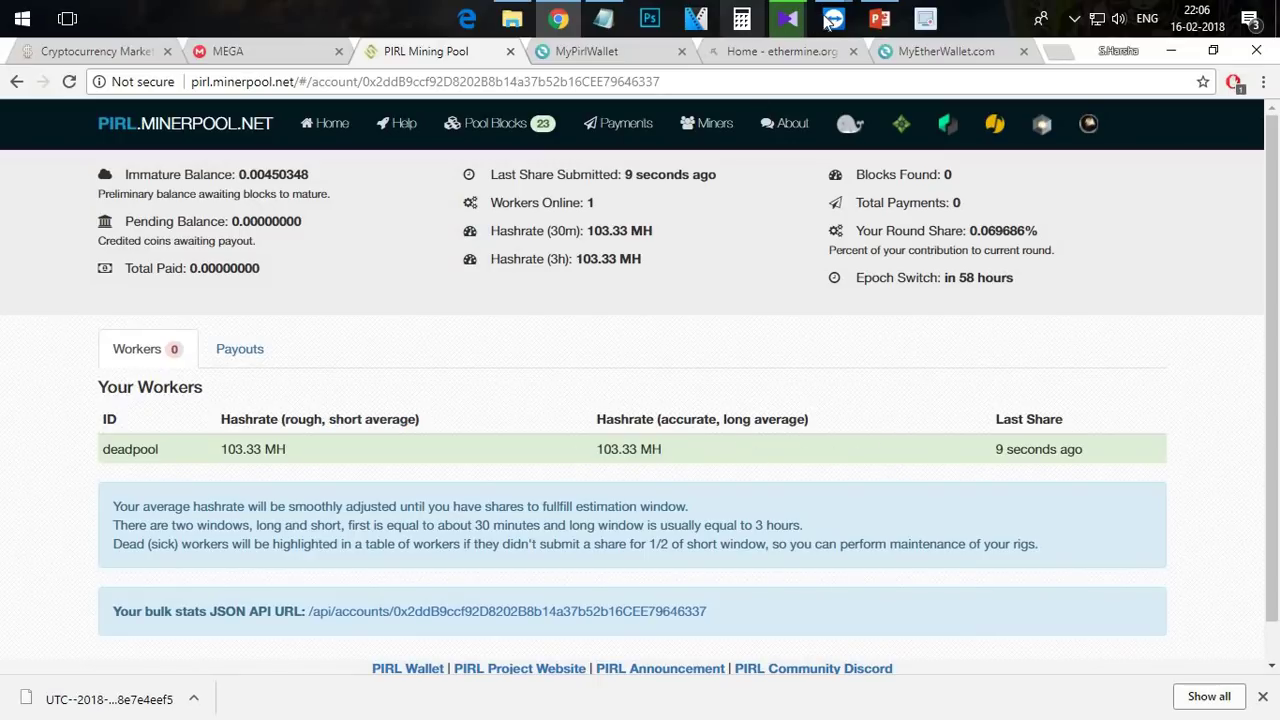
Step: Check the miner console's total speed in the monster TeamViewer session, and return to Chrome to compare it with the worker's pool hashrate
mouse_move(834, 18)
click(885, 150)
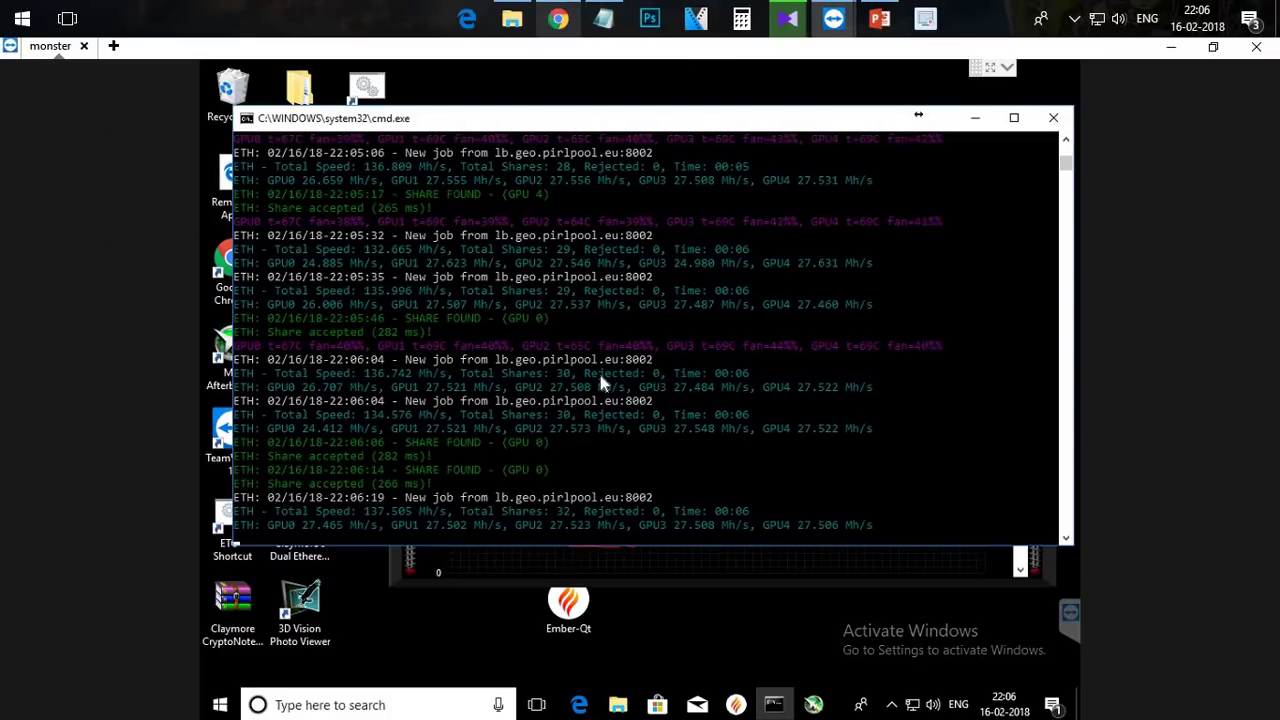
click(558, 18)
double_click(660, 449)
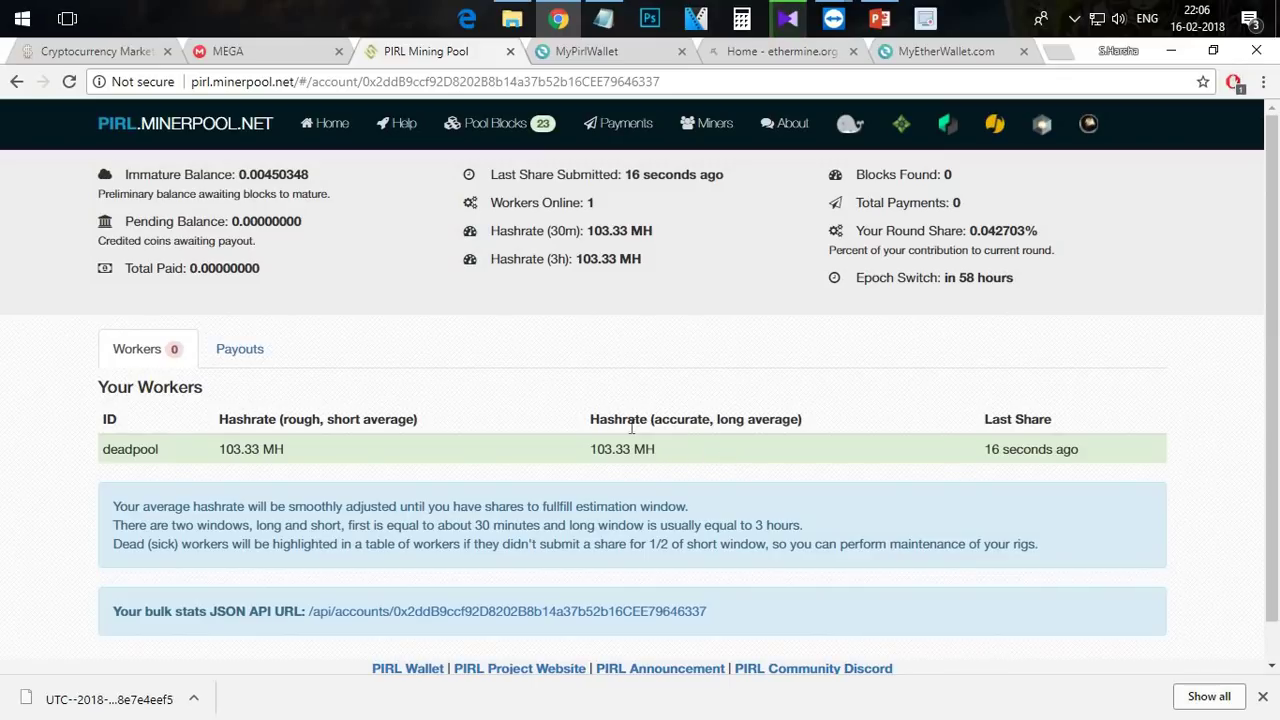
double_click(608, 449)
Step: Examine the account's immature balance and pending balance on the pool statistics page
drag(127, 174, 262, 174)
click(240, 180)
double_click(306, 174)
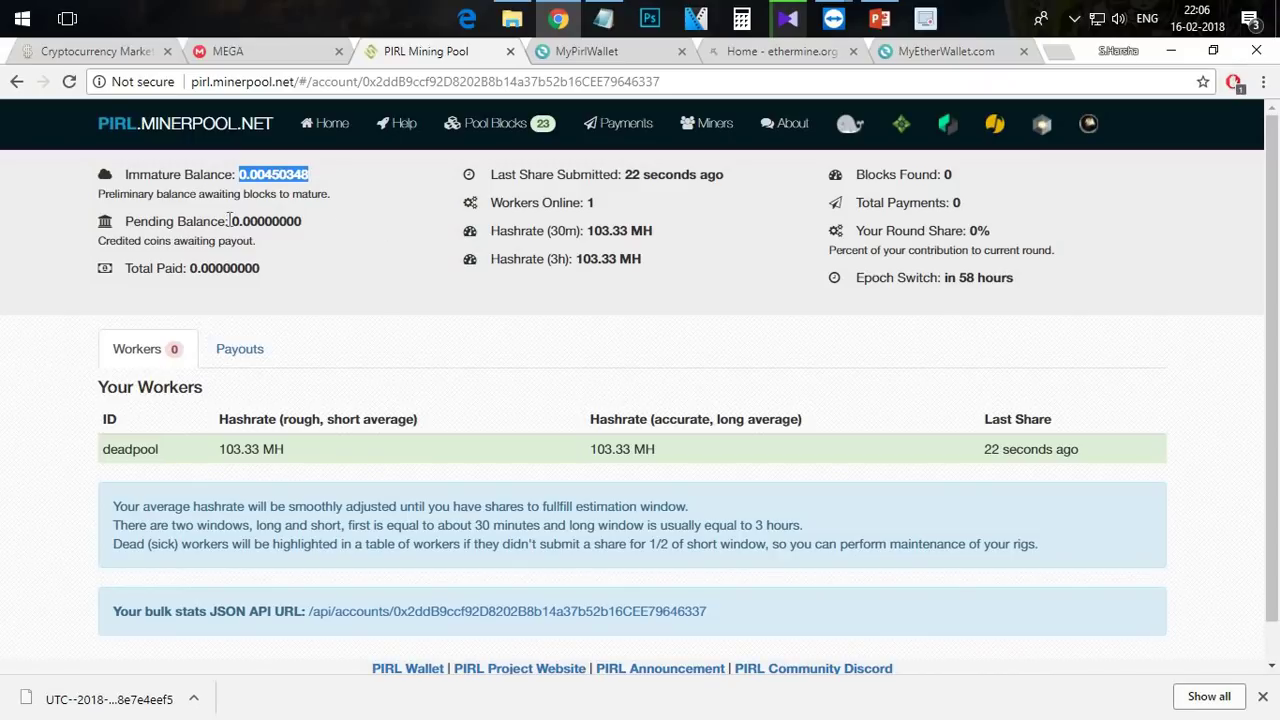
double_click(278, 218)
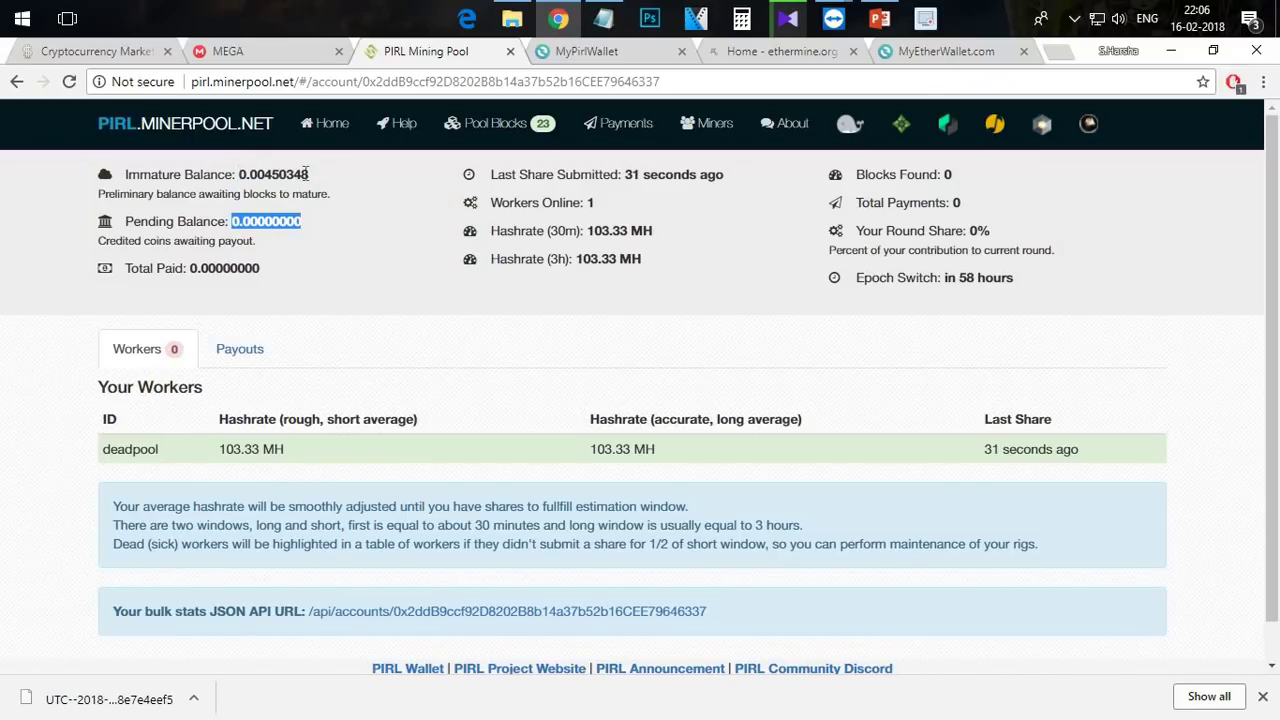
double_click(305, 174)
drag(272, 193, 274, 221)
click(236, 221)
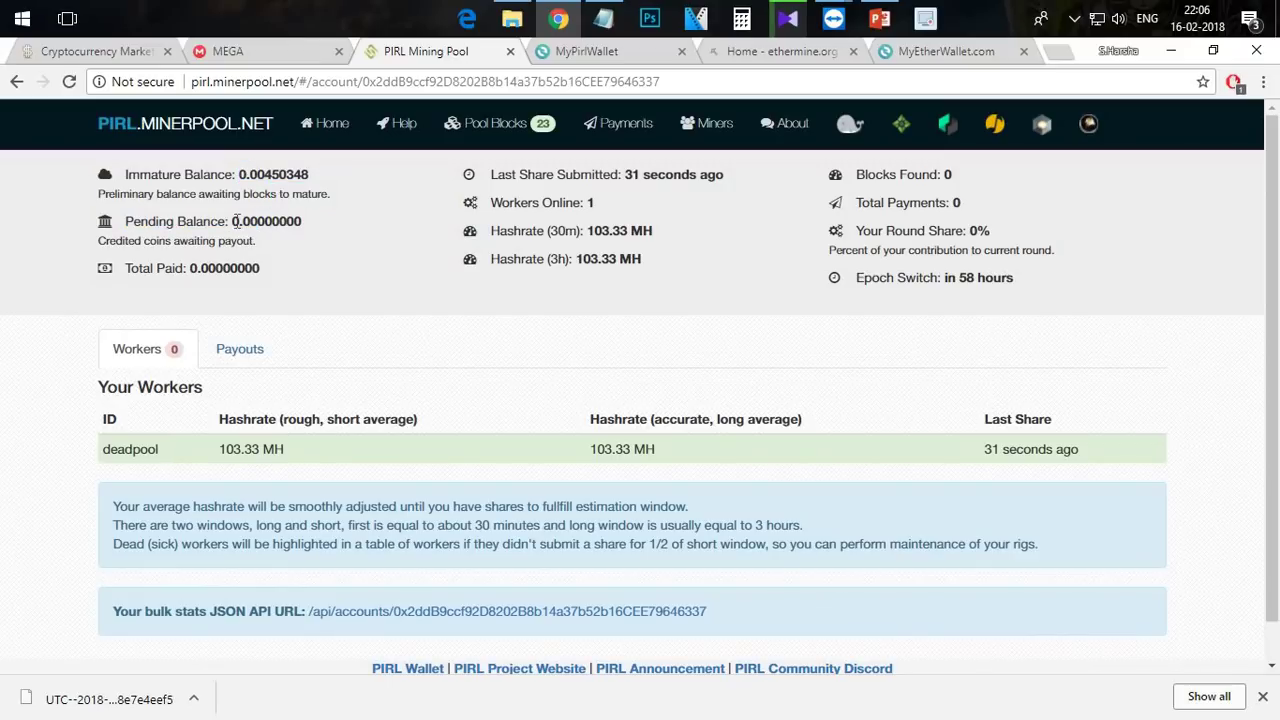
double_click(313, 220)
click(343, 248)
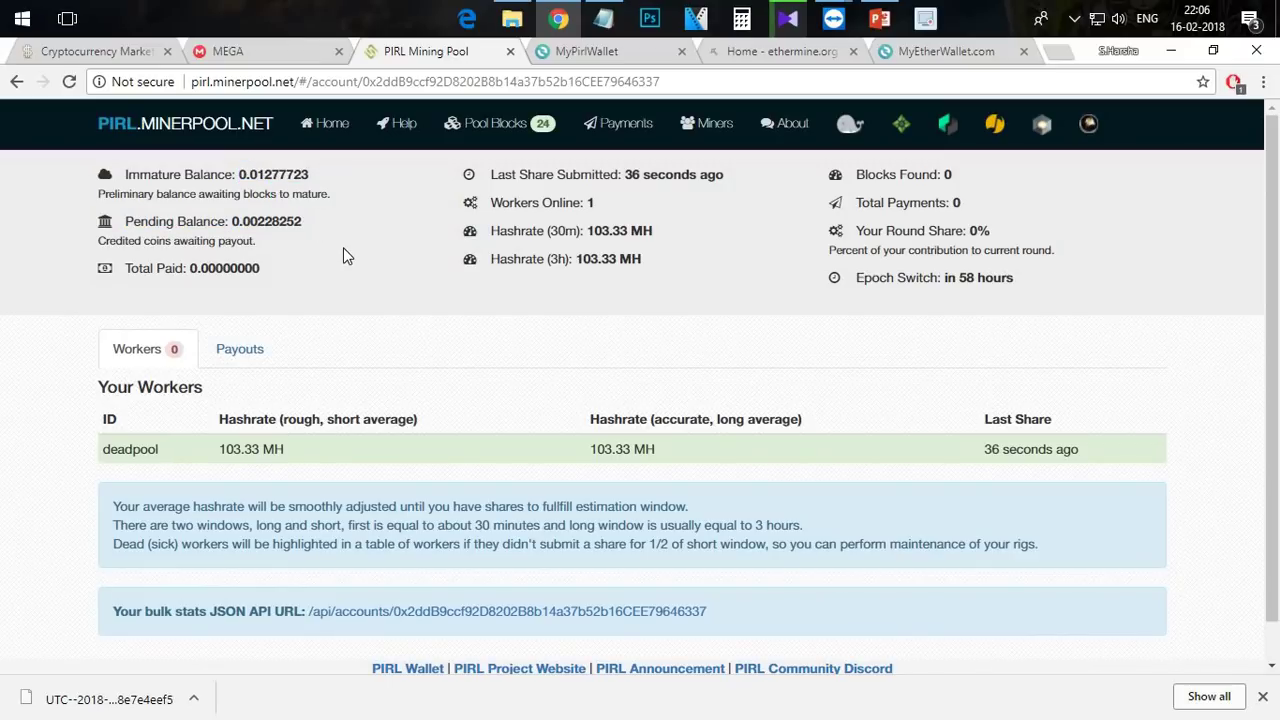
drag(231, 221, 293, 220)
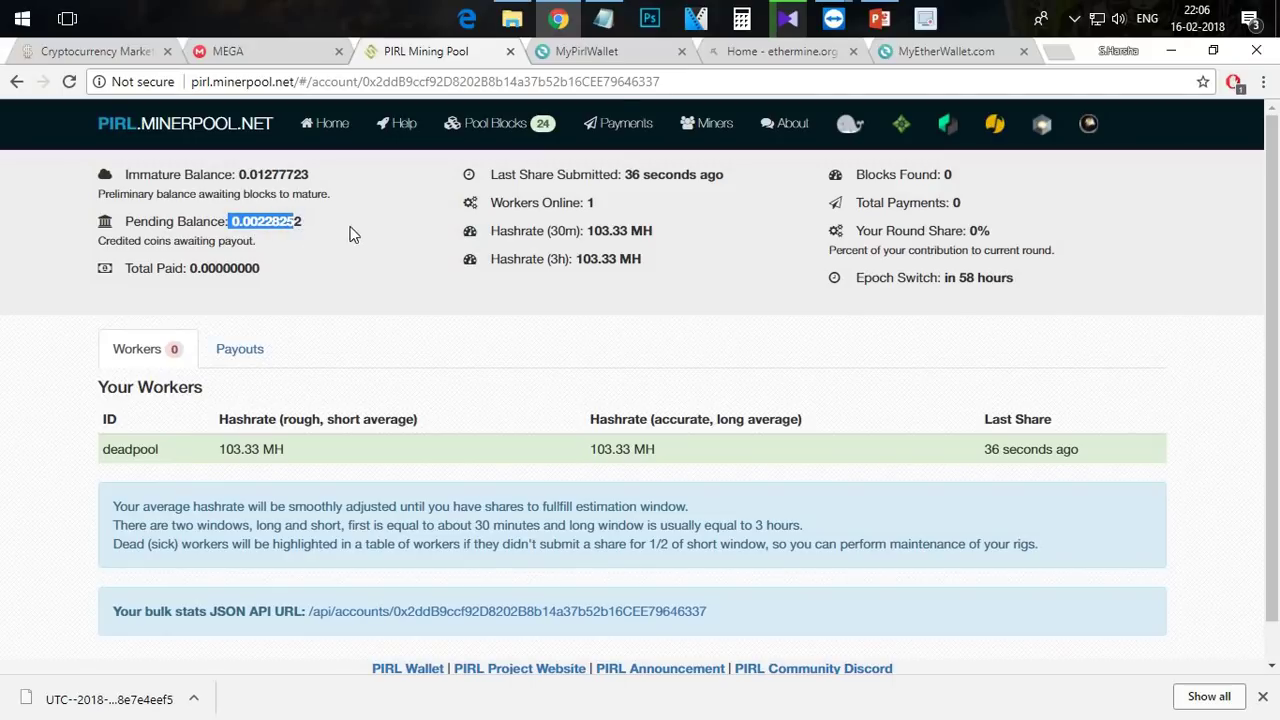
Step: View the miner console in the monster TeamViewer session again and return to the pool statistics in Chrome
click(834, 18)
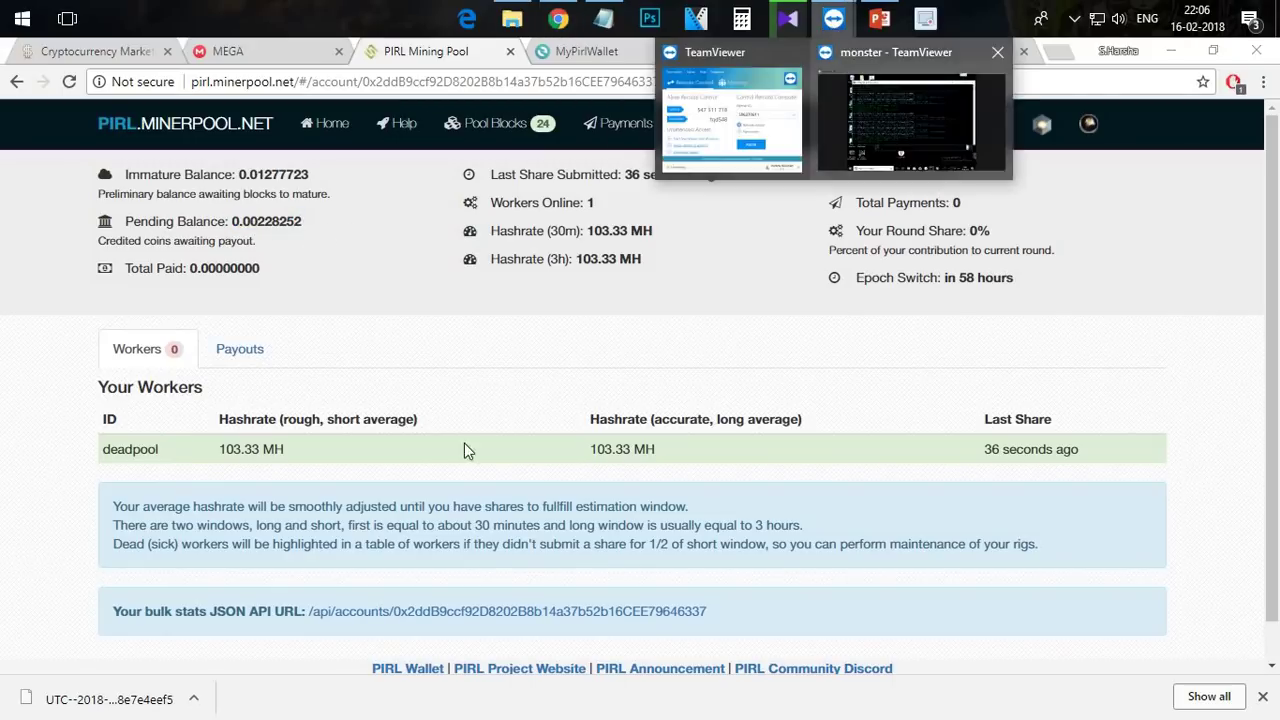
click(911, 120)
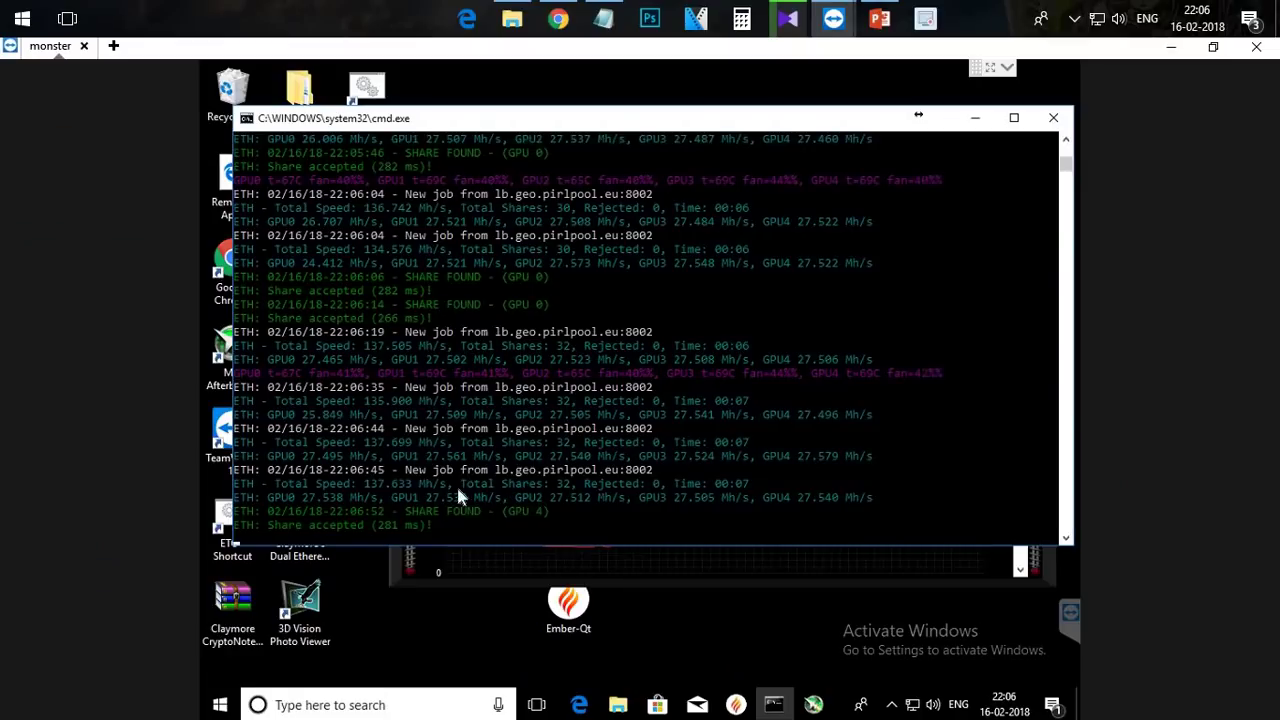
click(562, 20)
Step: Review the immature balance, pending balance and total paid amounts of the mining account
drag(247, 174, 303, 174)
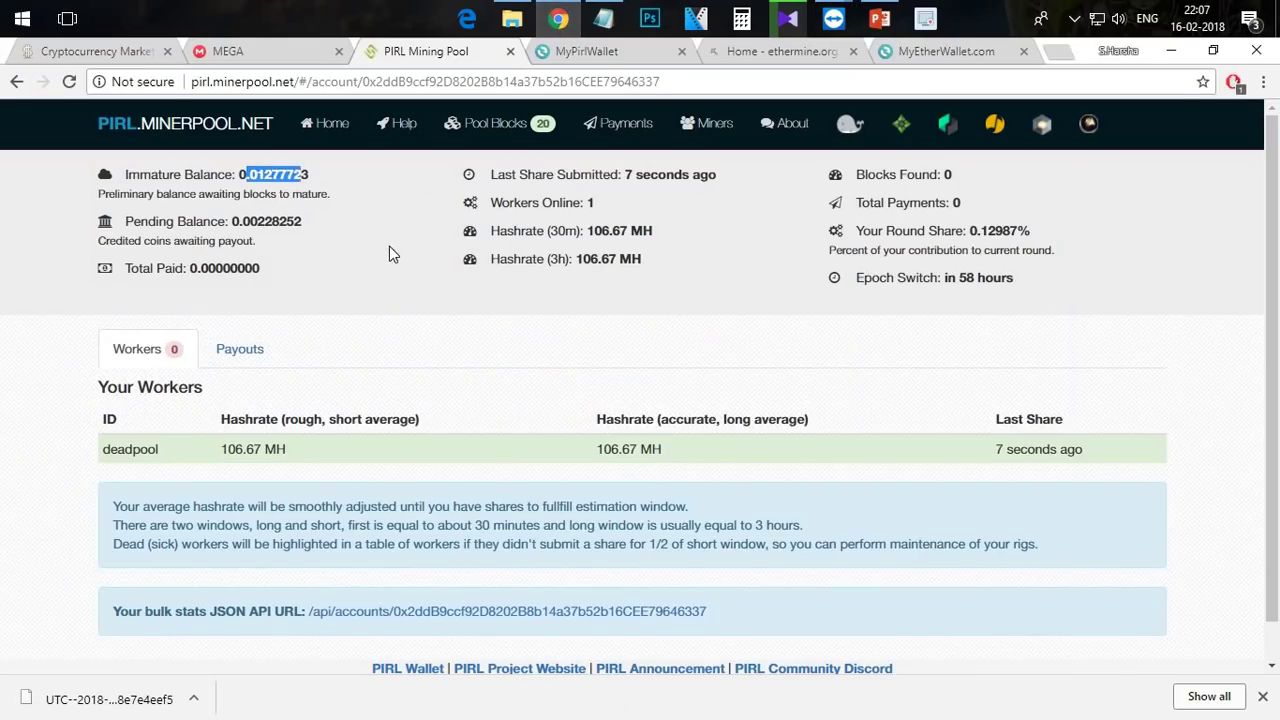
click(373, 219)
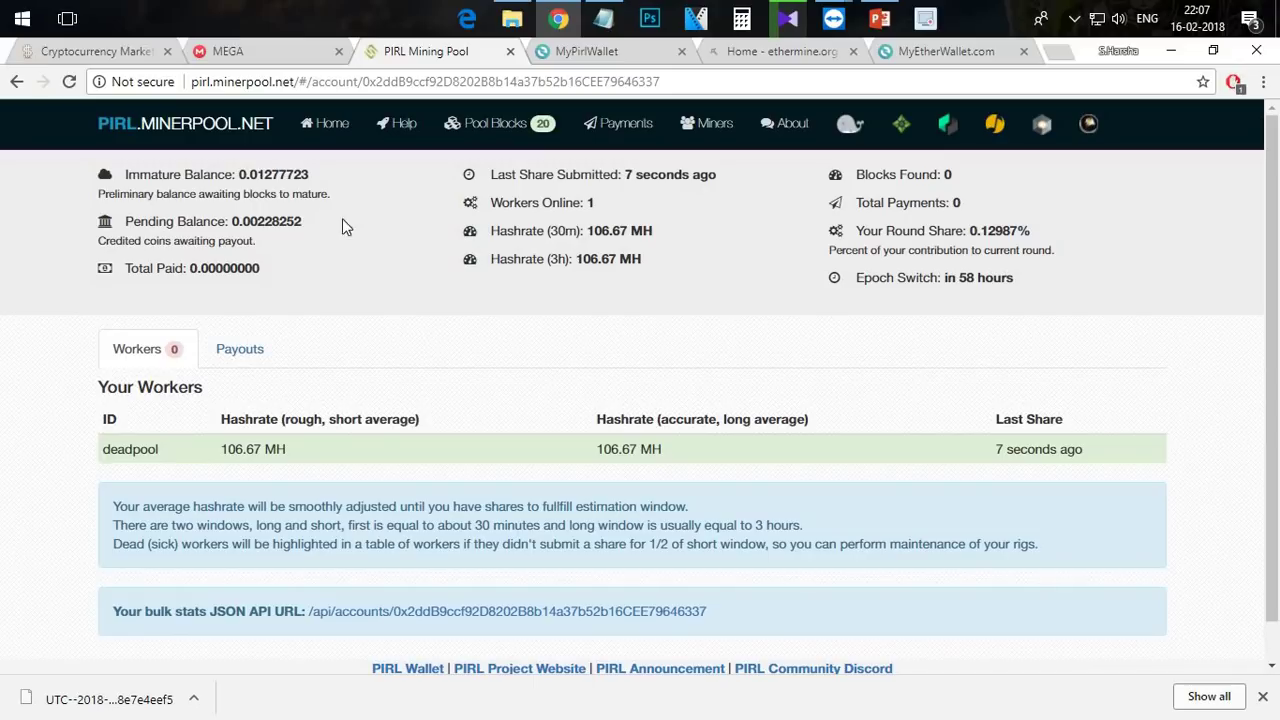
drag(230, 218, 296, 221)
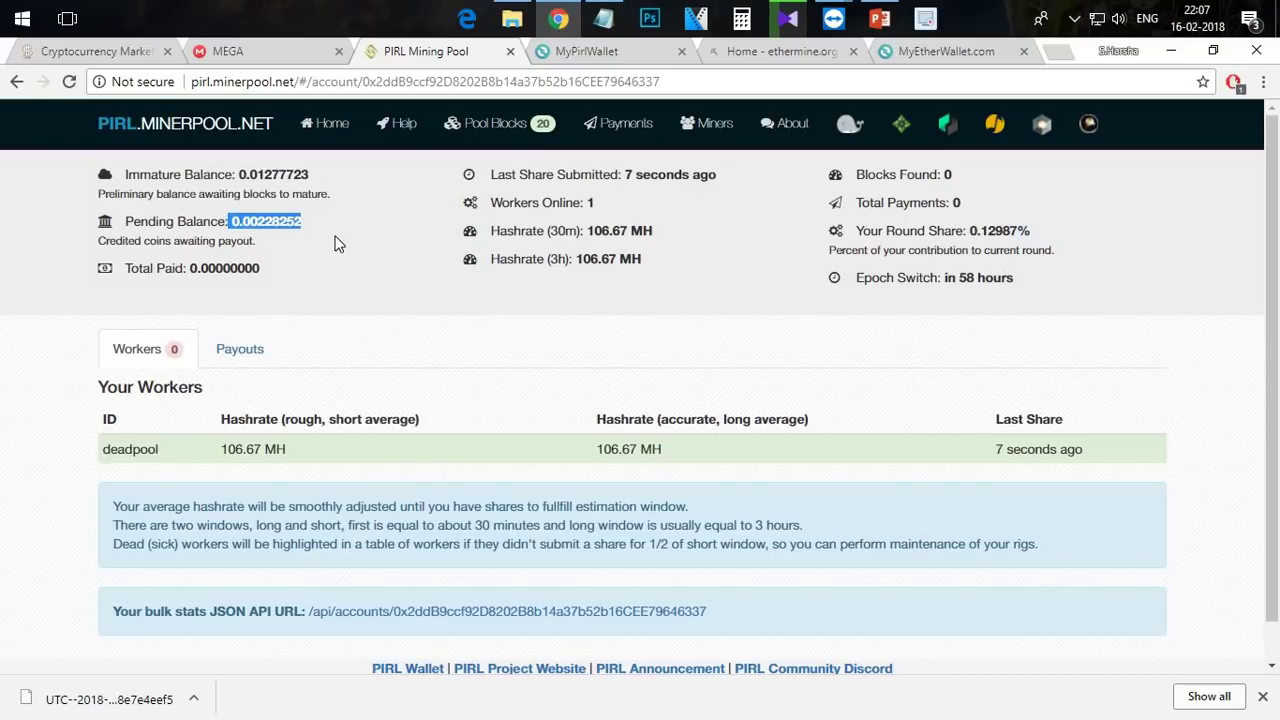
click(193, 272)
double_click(255, 270)
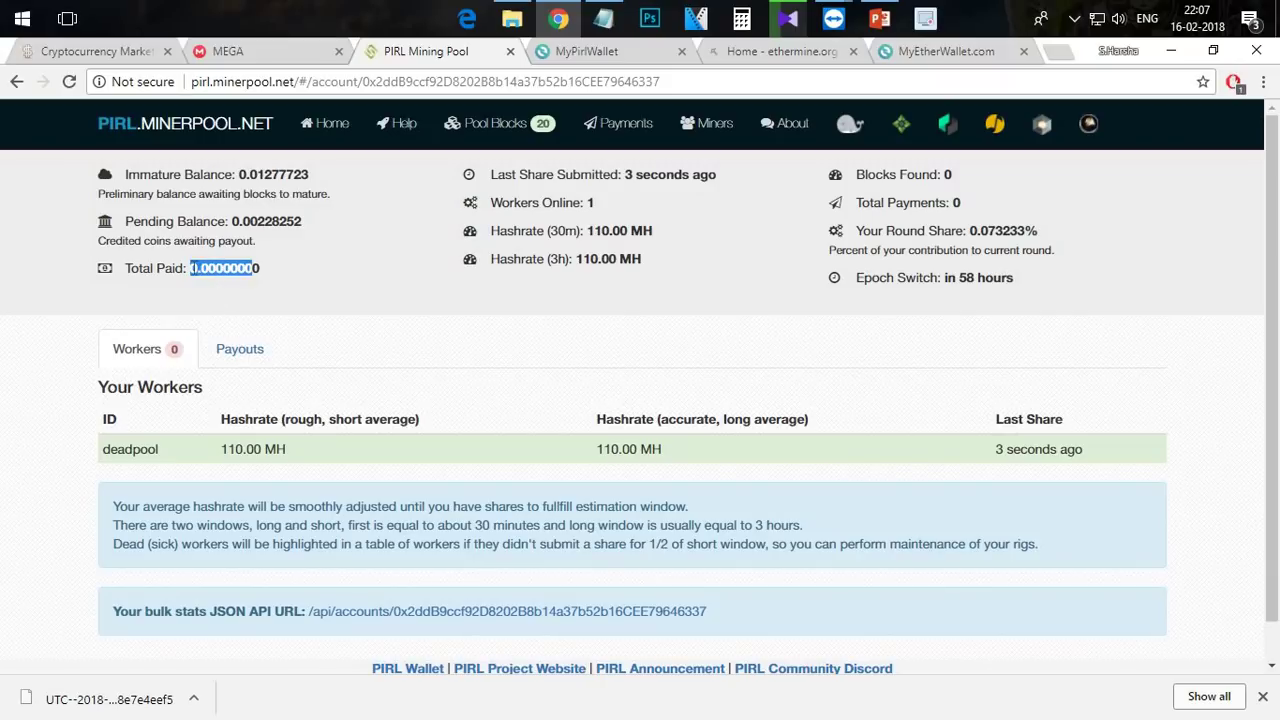
click(250, 268)
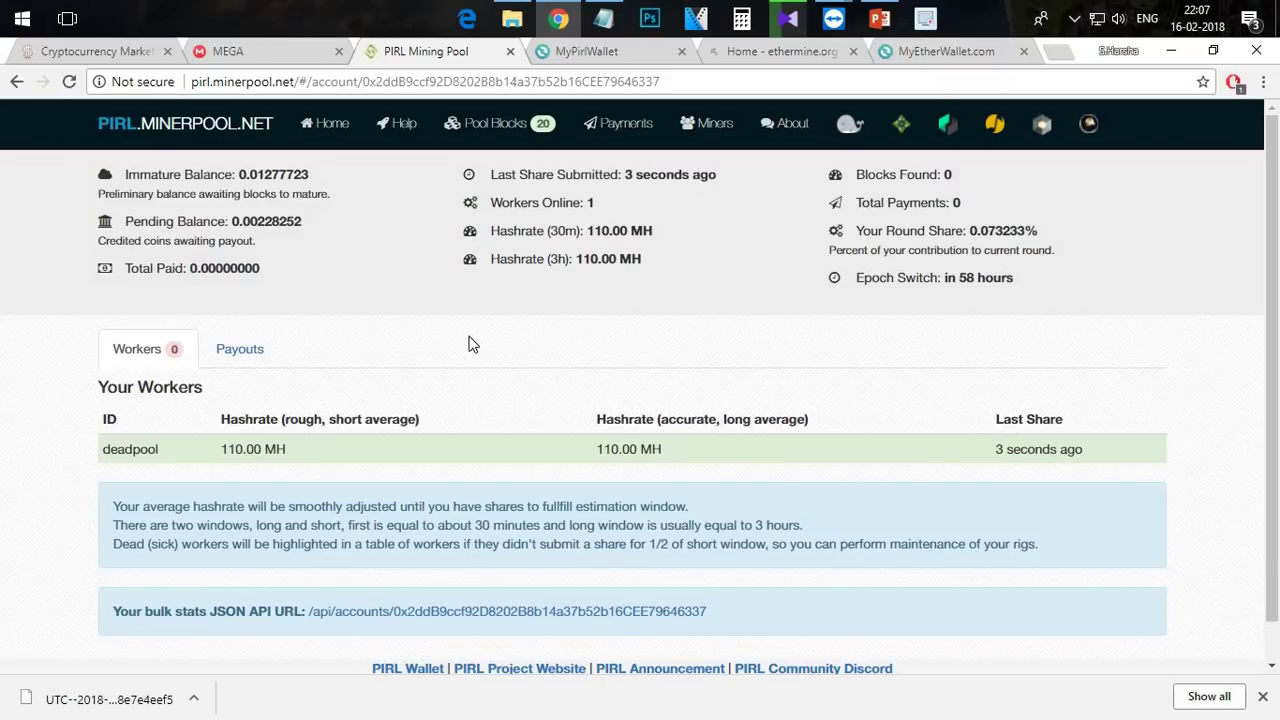
Step: Copy the web address of the mining account's statistics page on the Pirl pool
click(380, 84)
right_click(380, 84)
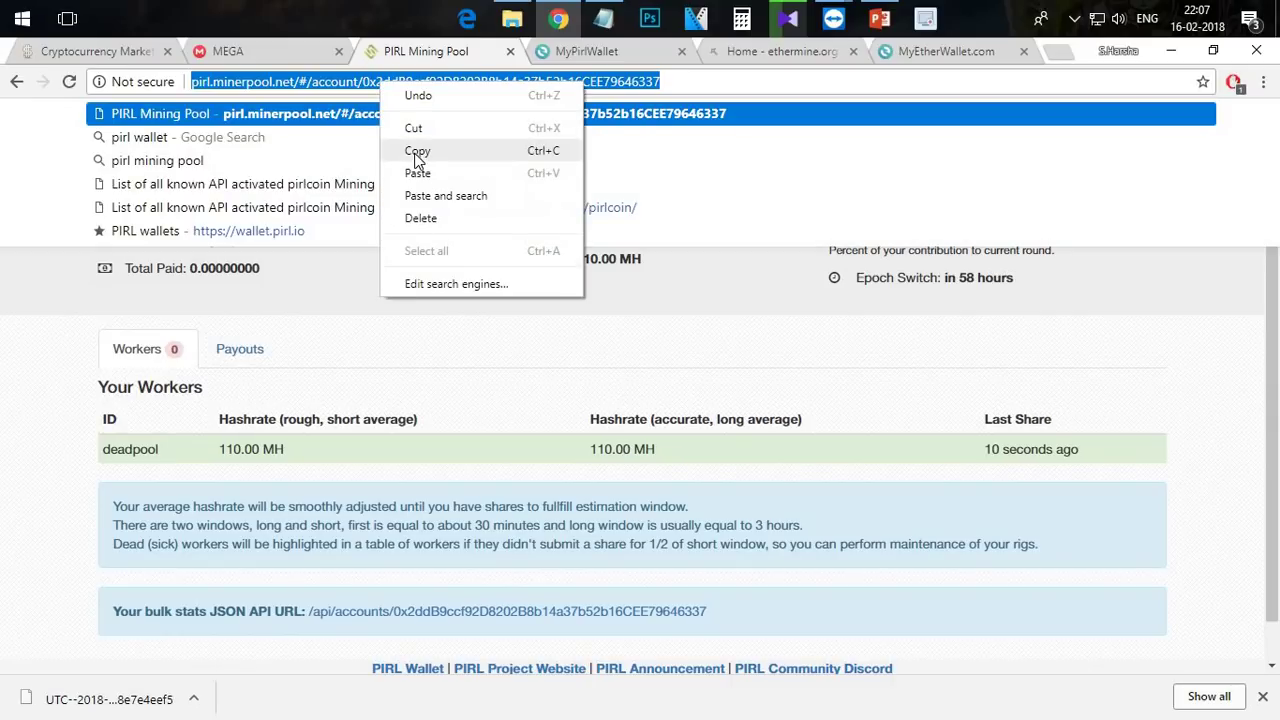
click(420, 152)
click(401, 303)
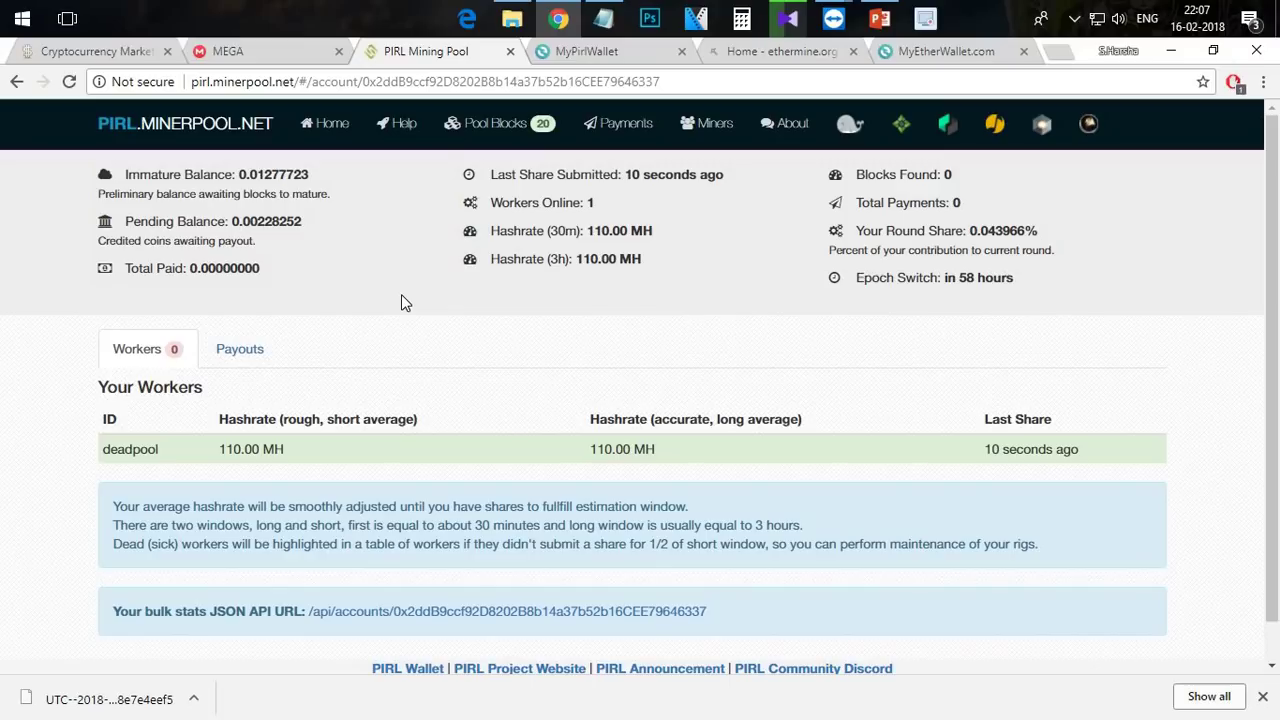
click(477, 86)
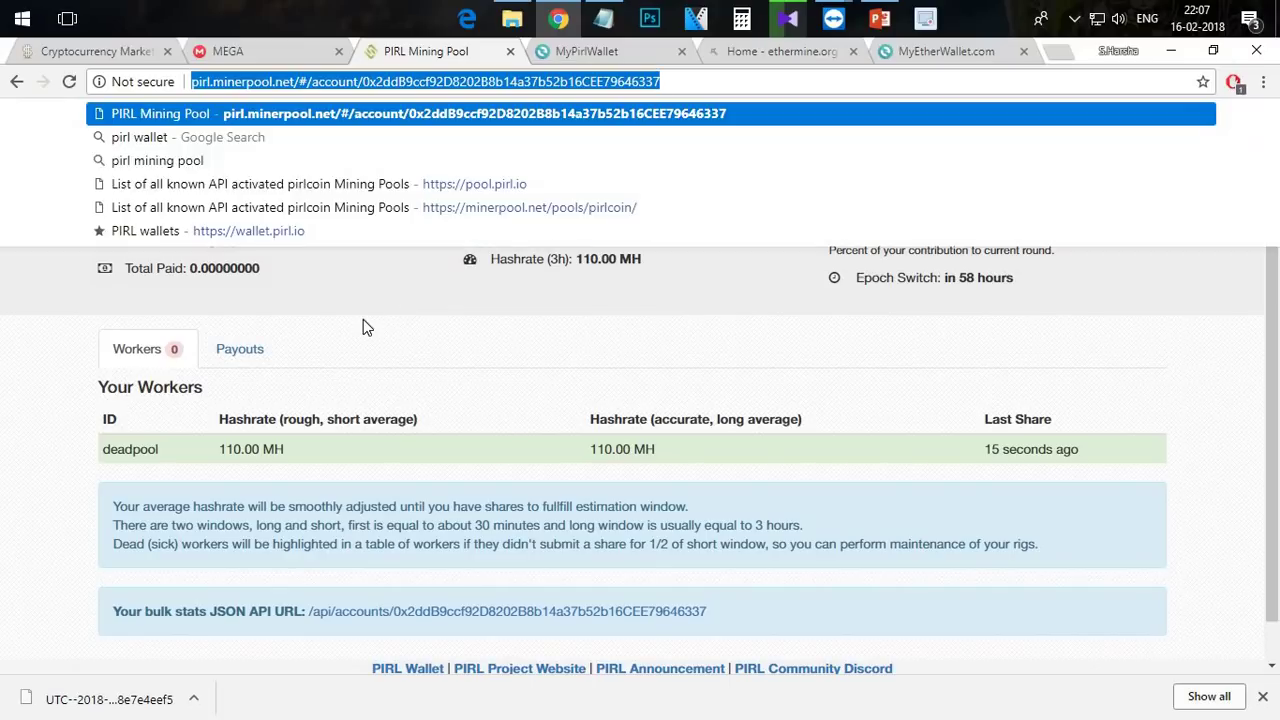
click(362, 319)
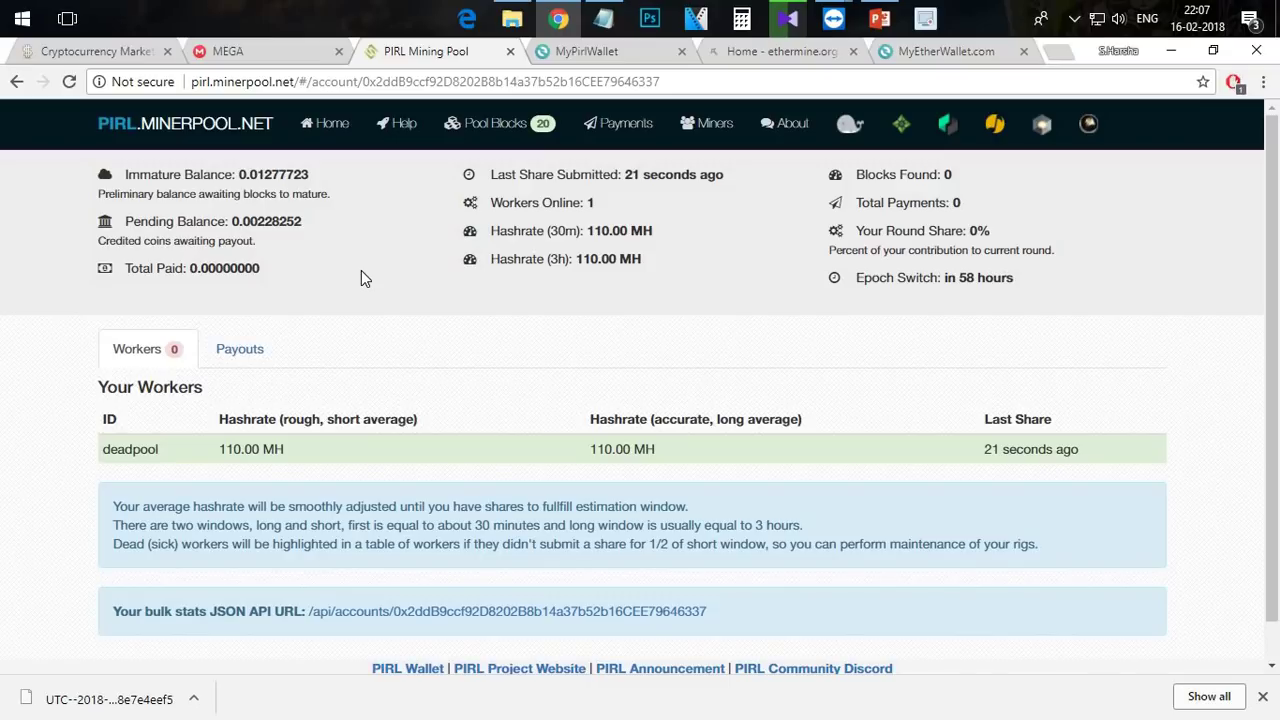
Step: Check the deadpool worker's long-average hashrate and last share time, and switch to the monster TeamViewer session to view the miner console
drag(590, 449, 730, 465)
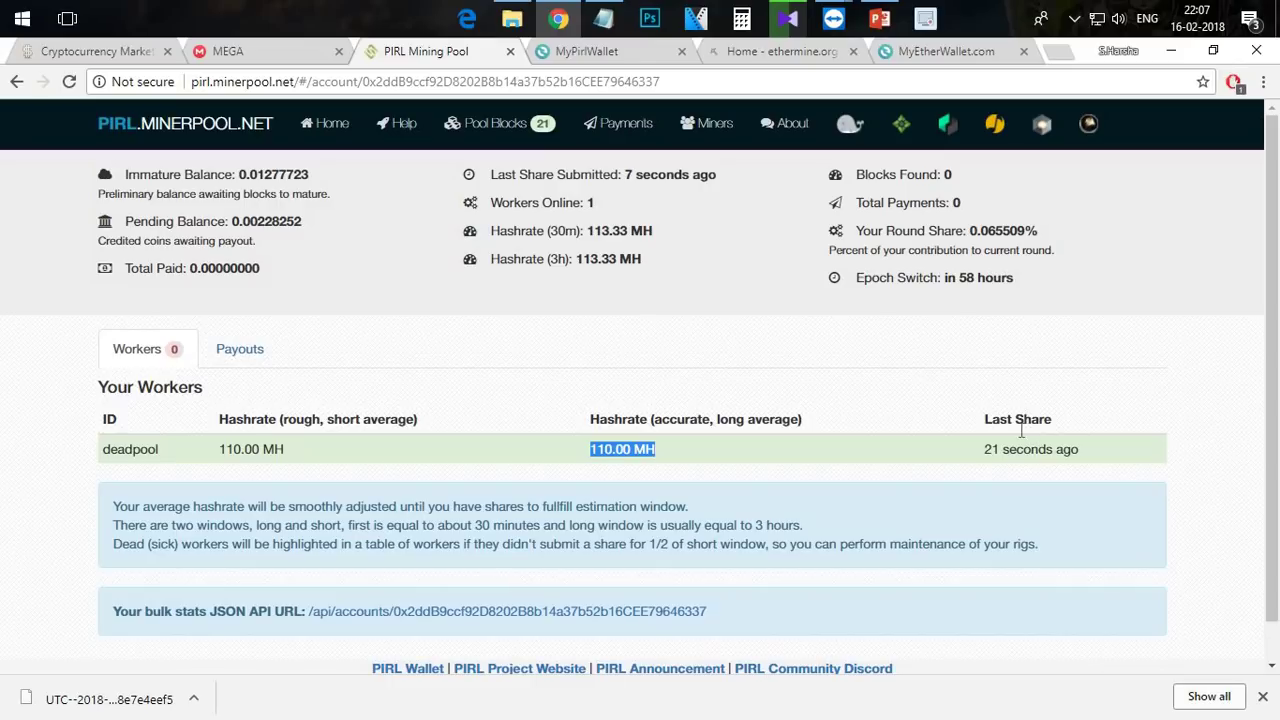
drag(987, 450, 1082, 451)
click(990, 452)
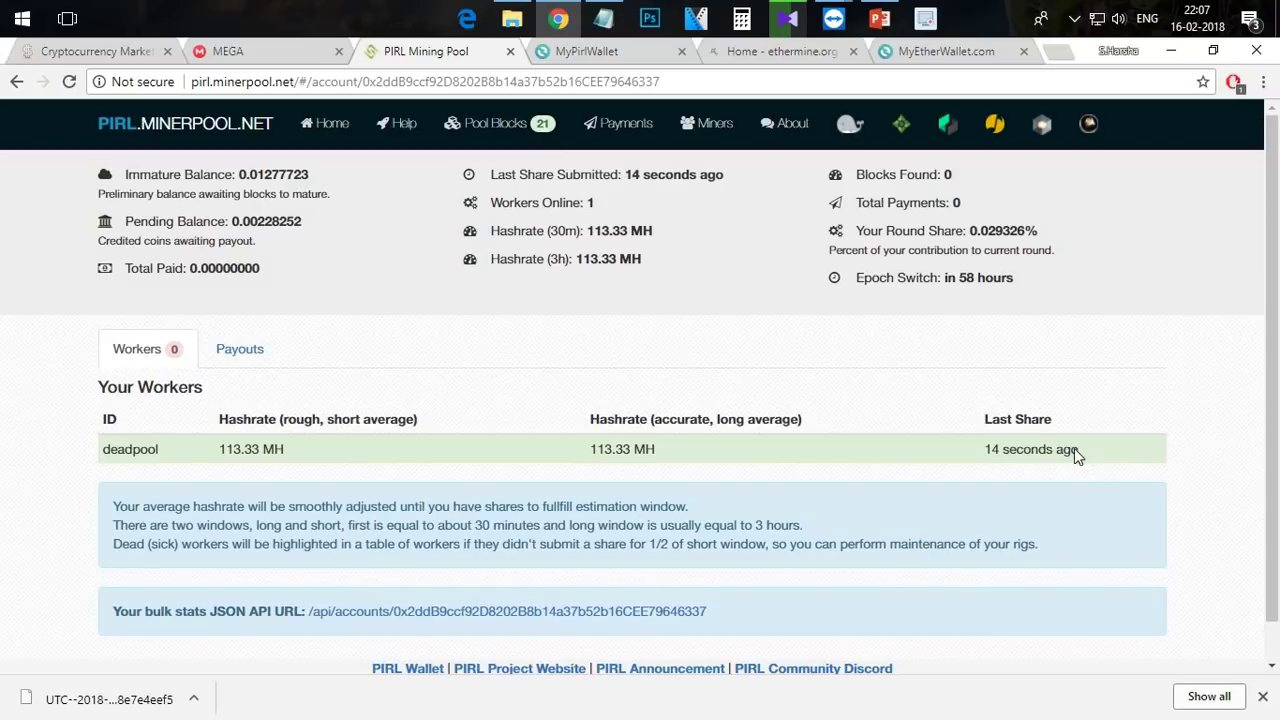
drag(670, 448, 590, 449)
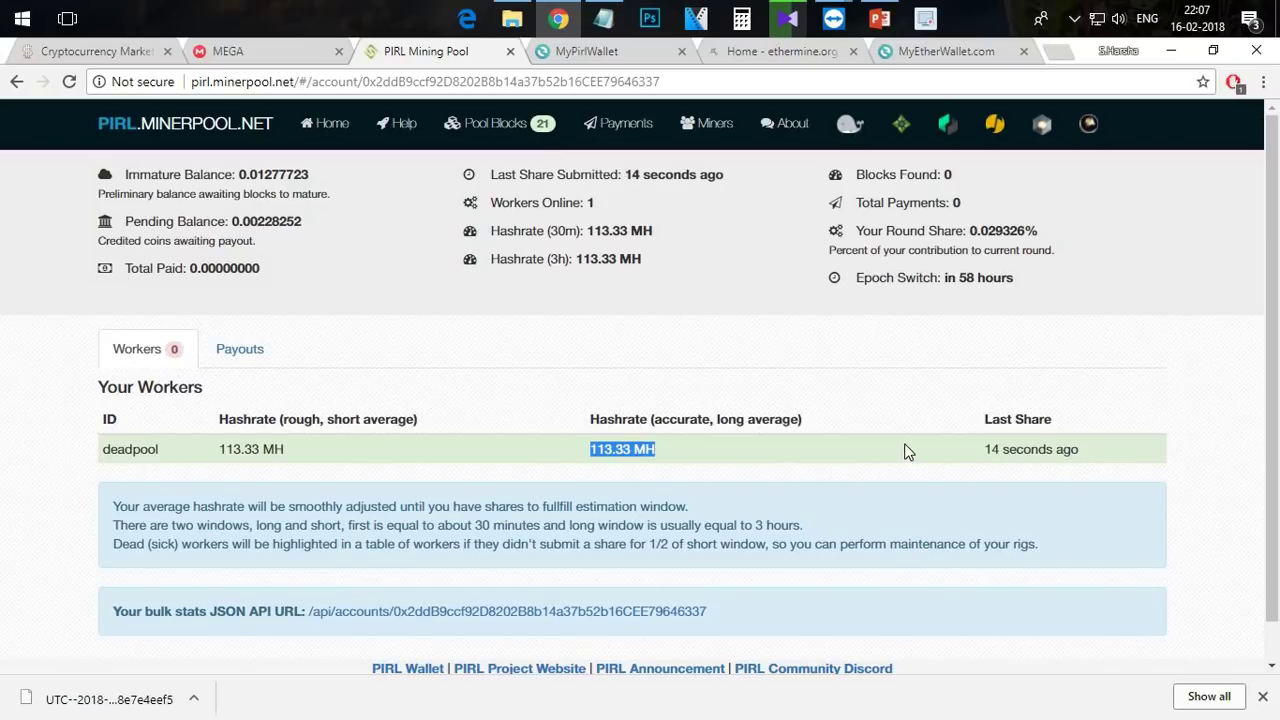
click(908, 449)
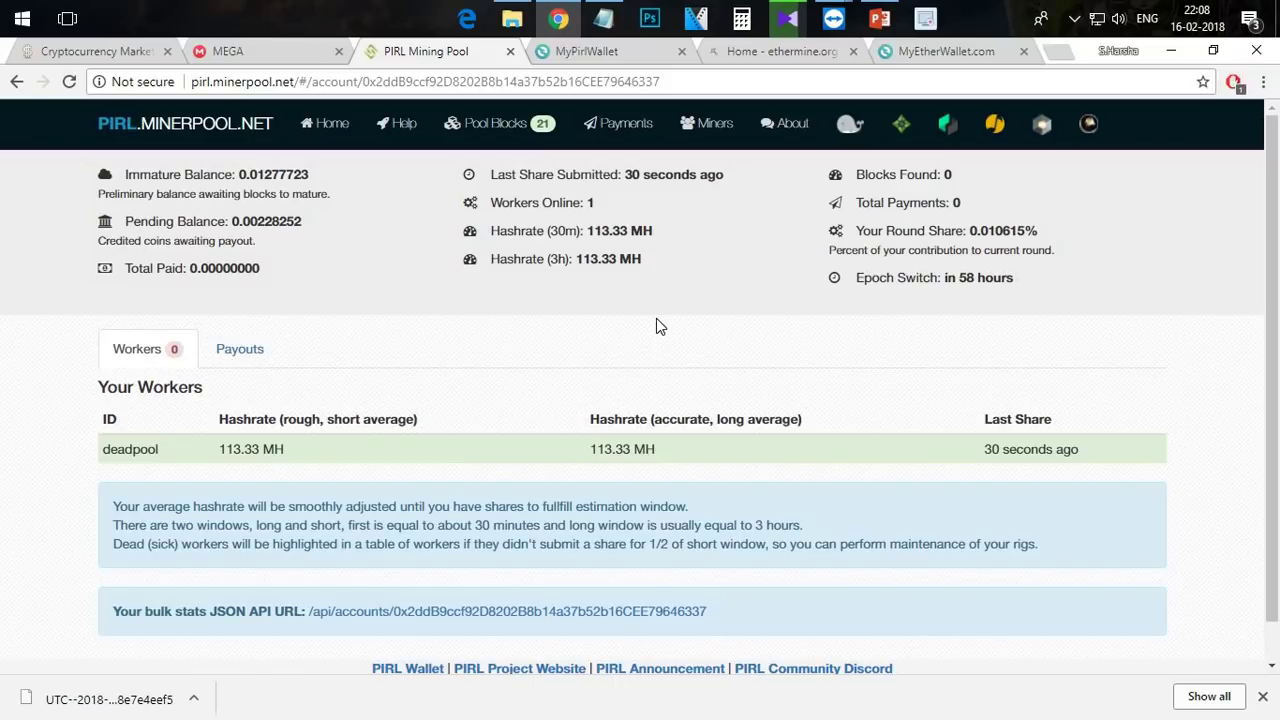
drag(651, 448, 590, 449)
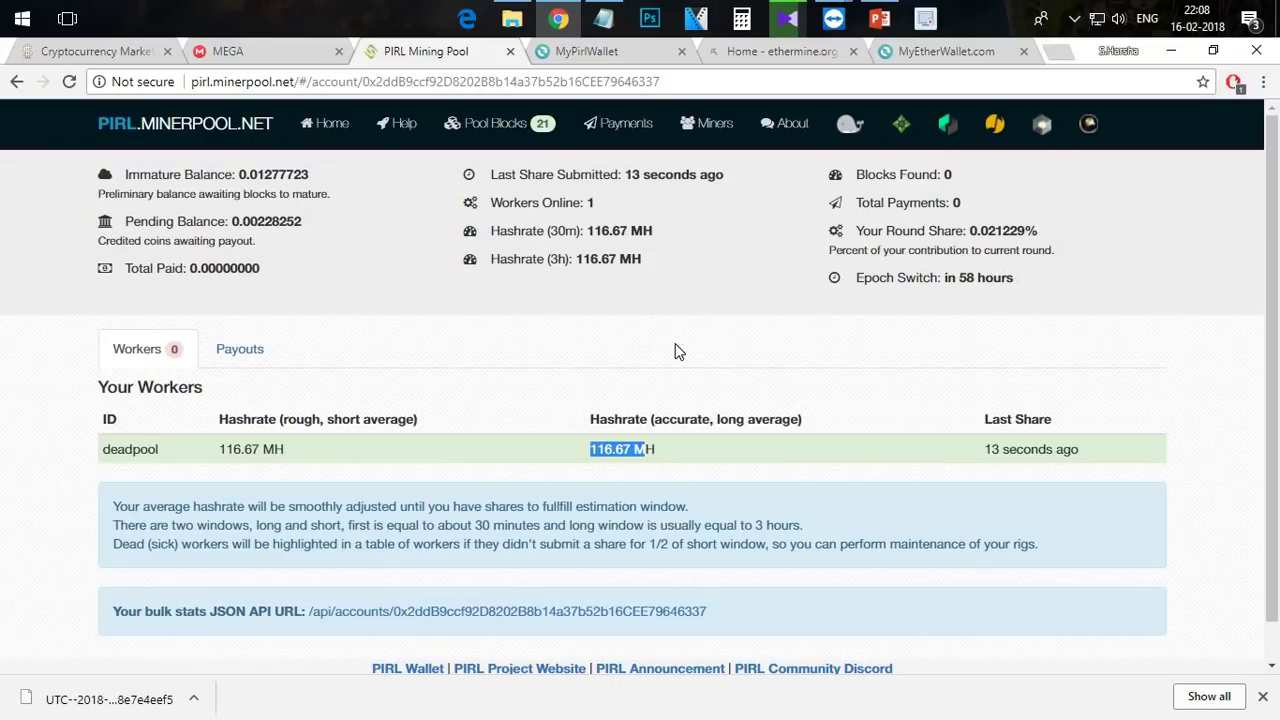
click(1171, 50)
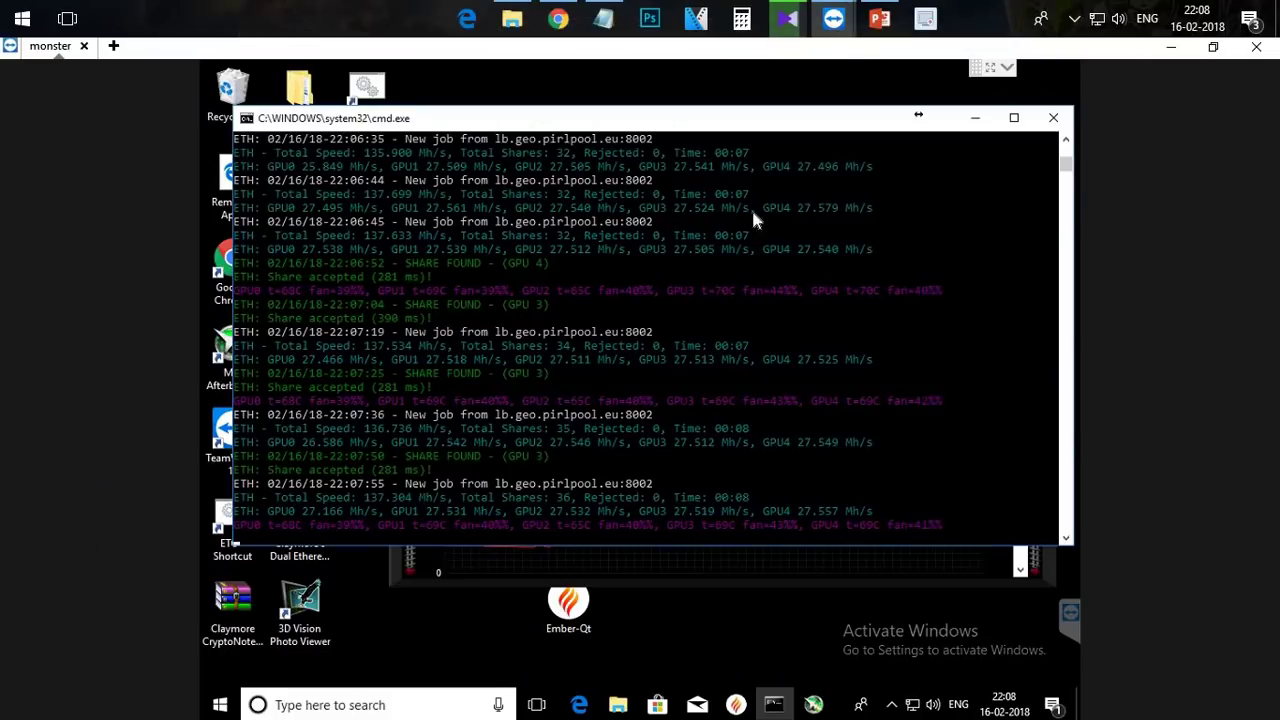